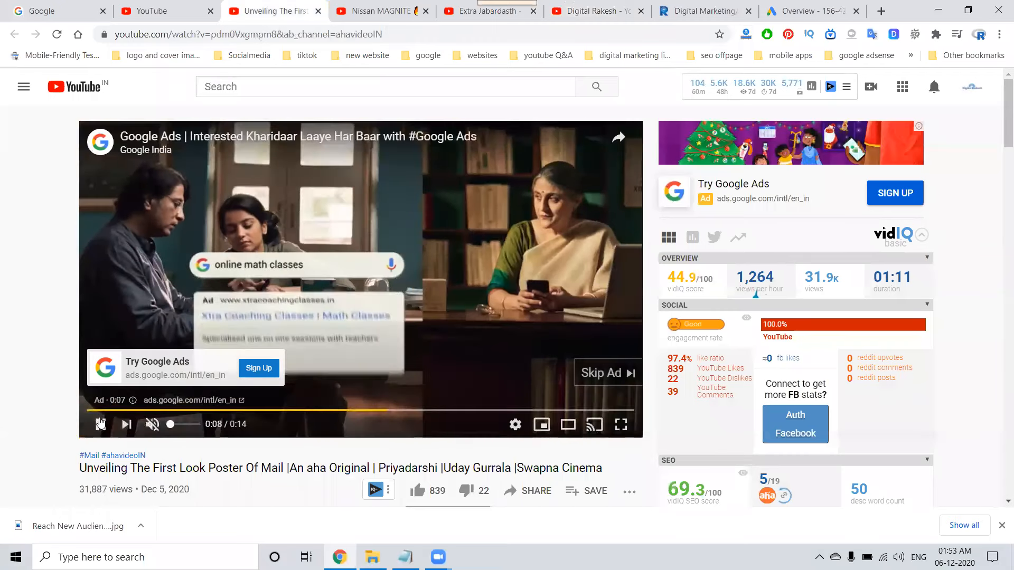
Pause the Google Ads video ad, and examine the CARS24 ad on the Nissan MAGNITE video, opening and closing its advertiser website.
click(100, 425)
click(371, 11)
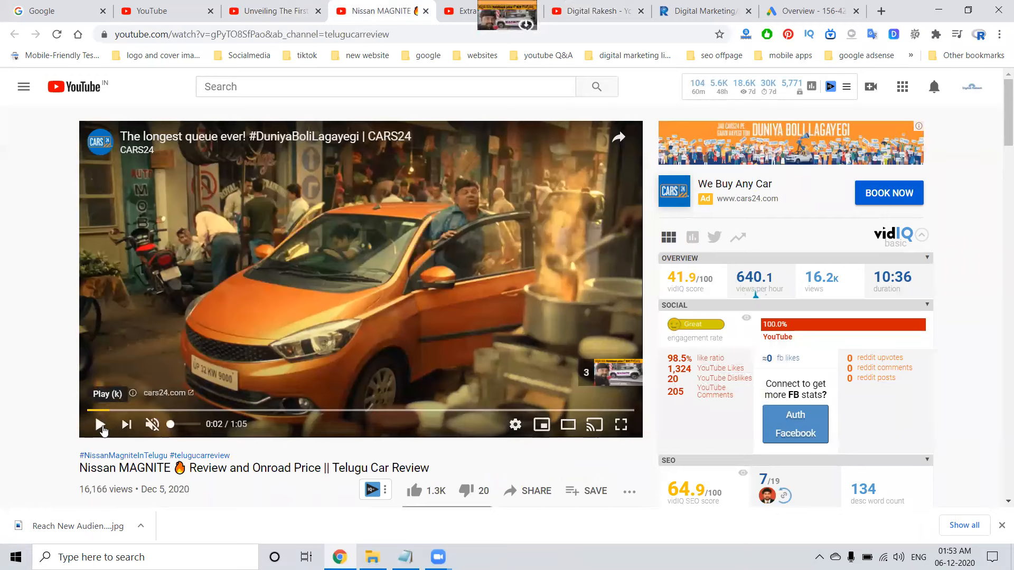
click(106, 425)
click(150, 425)
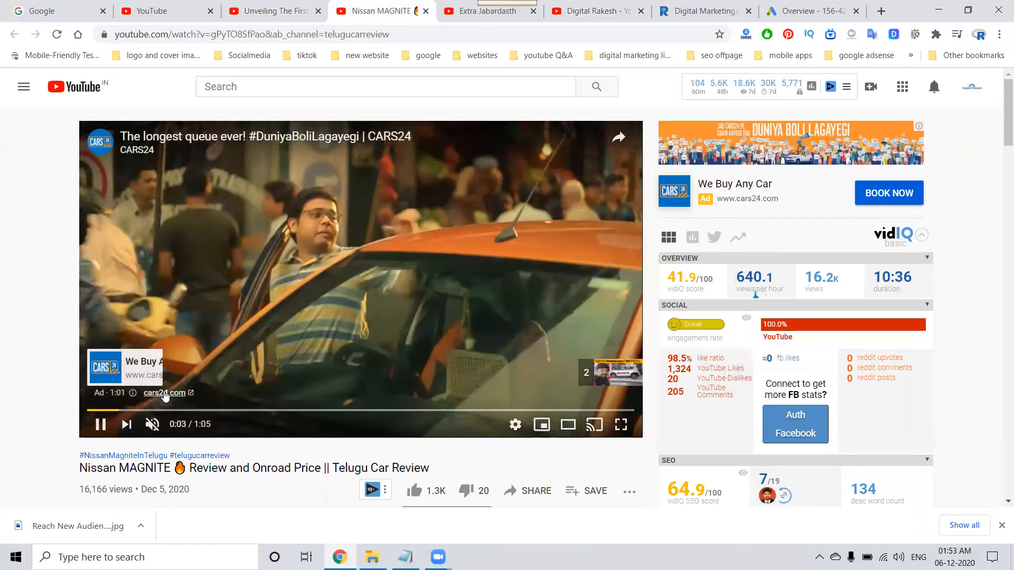
click(158, 395)
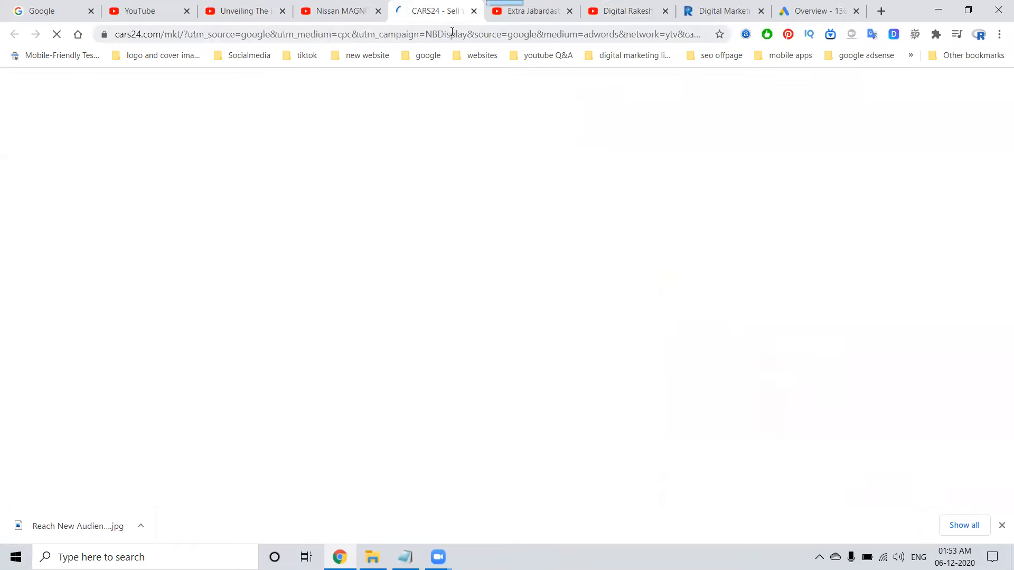
click(474, 11)
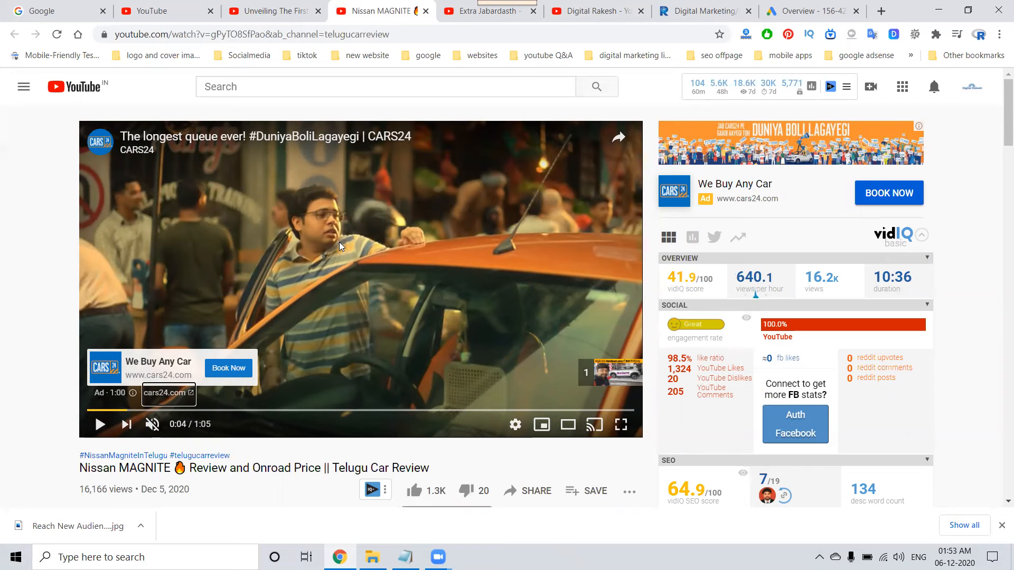
Open the Extra Jabardasth video and play its Netflix skippable ad briefly, leaving it paused.
click(466, 7)
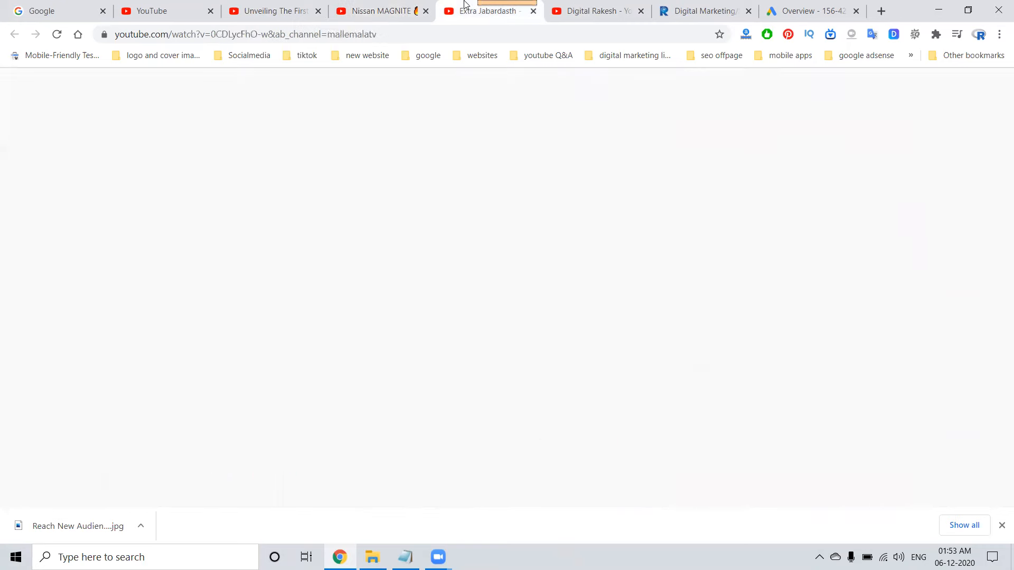
click(150, 426)
click(99, 426)
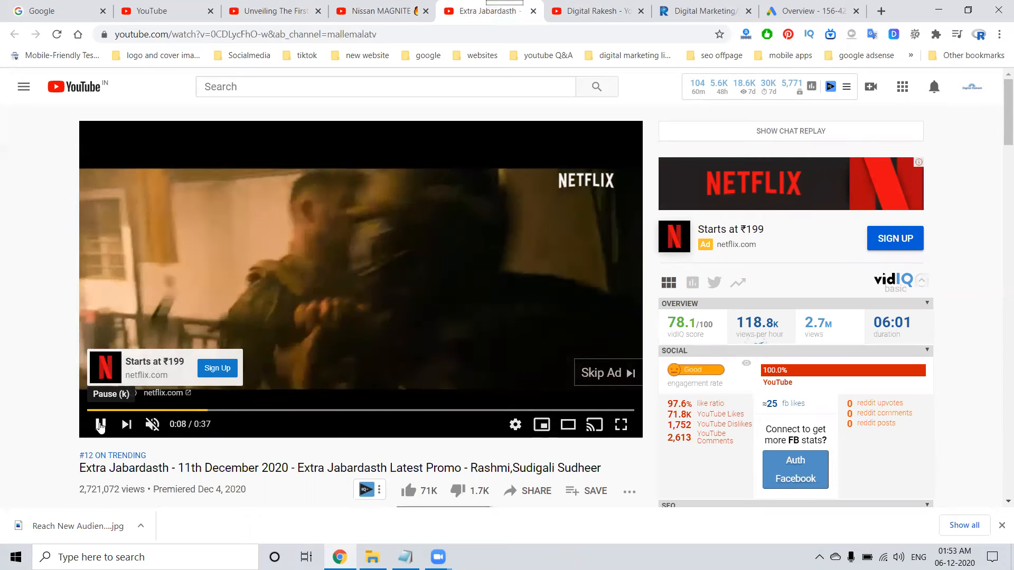
click(100, 426)
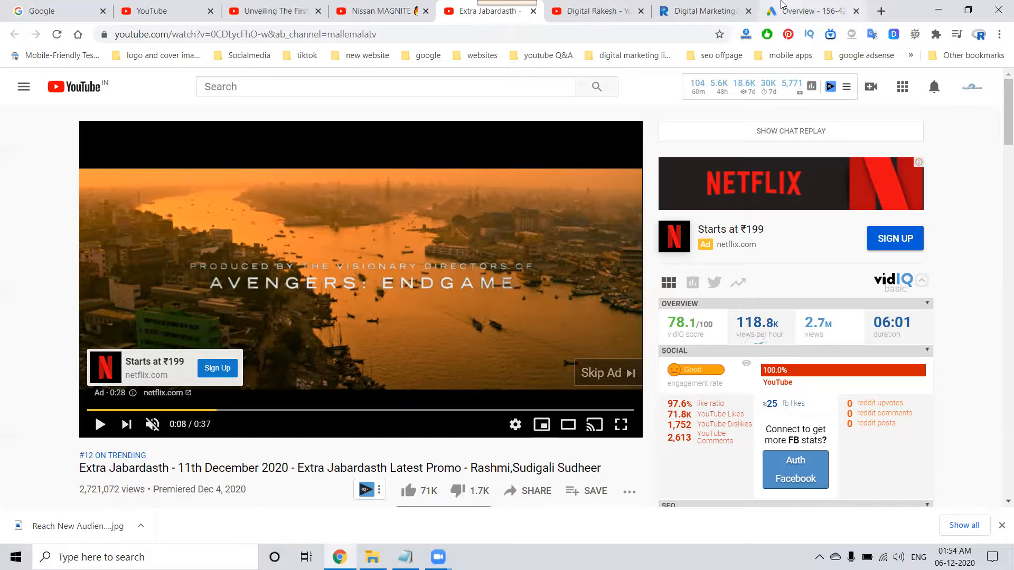
Switch to Google Ads, start a new campaign and enlarge the page for easier reading.
click(782, 5)
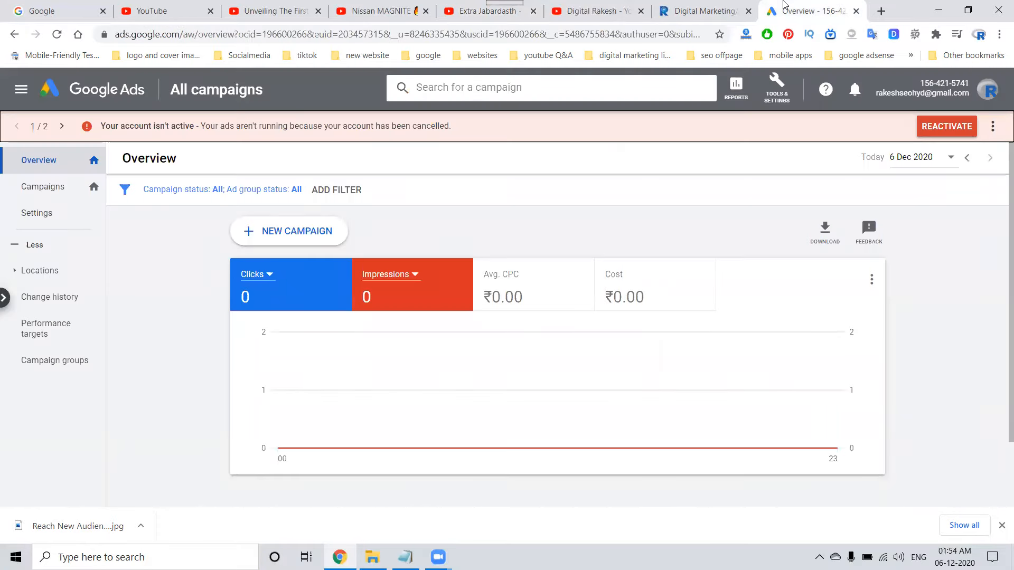
click(326, 233)
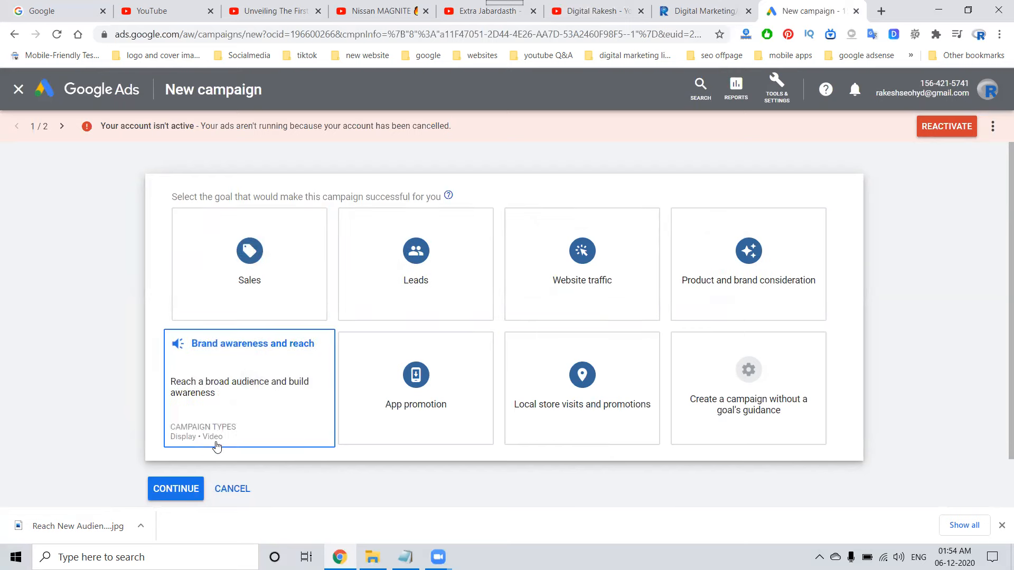
key(ctrl+plus)
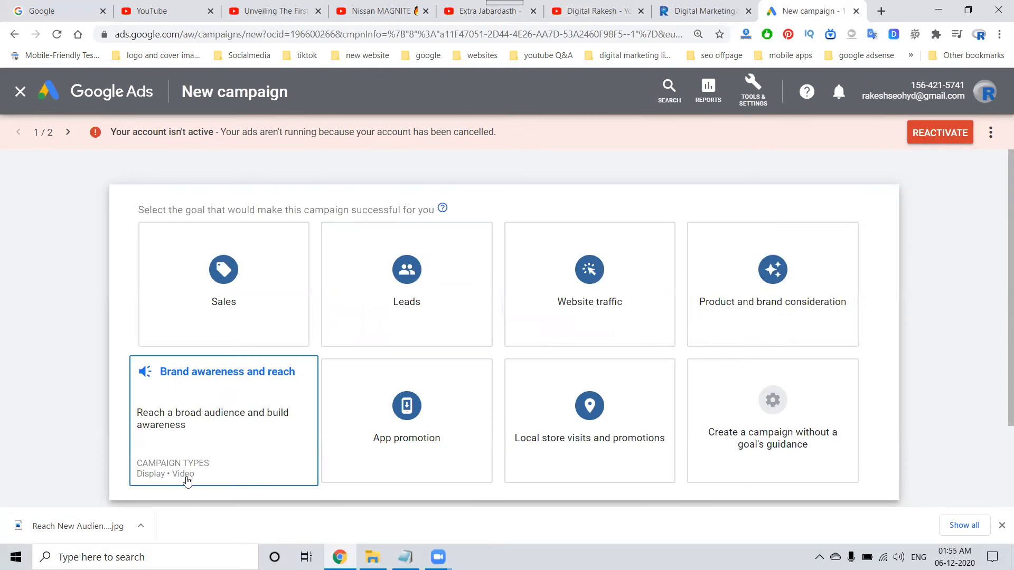
Check the Video campaign subtypes offered for the Brand awareness and reach goal, and clear that goal.
click(221, 417)
click(391, 328)
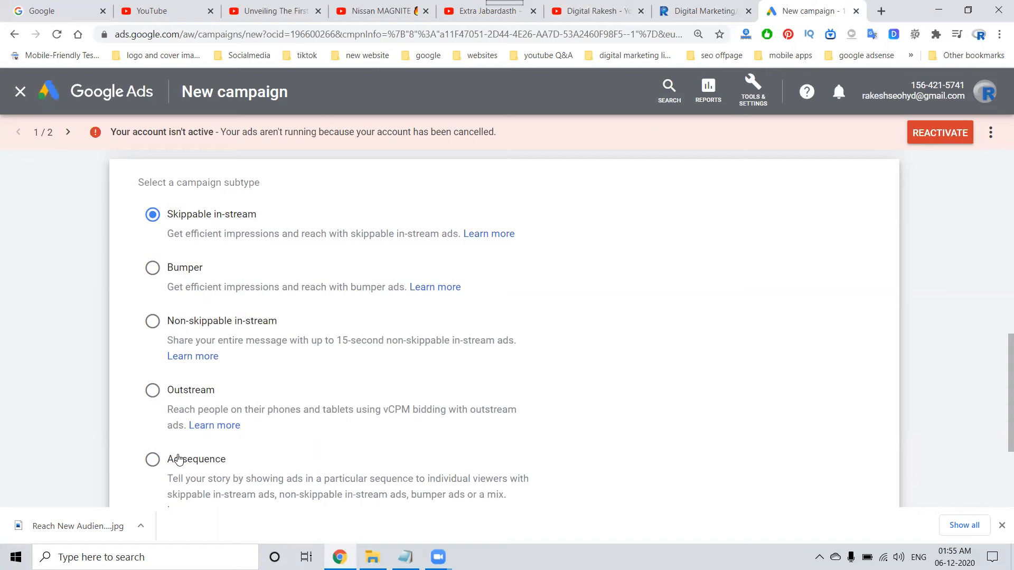
scroll(198, 439, up, 6)
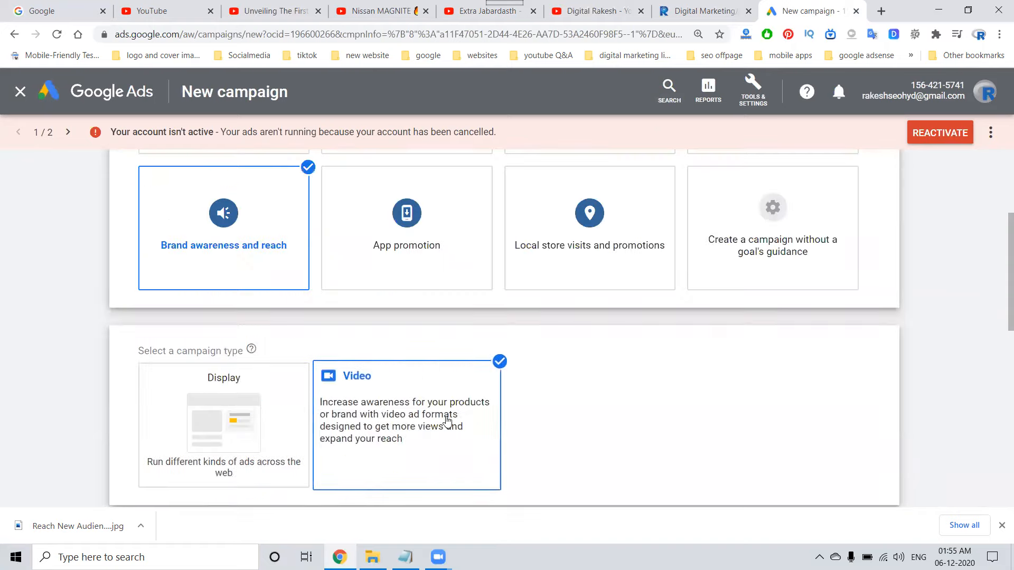
click(446, 420)
click(169, 233)
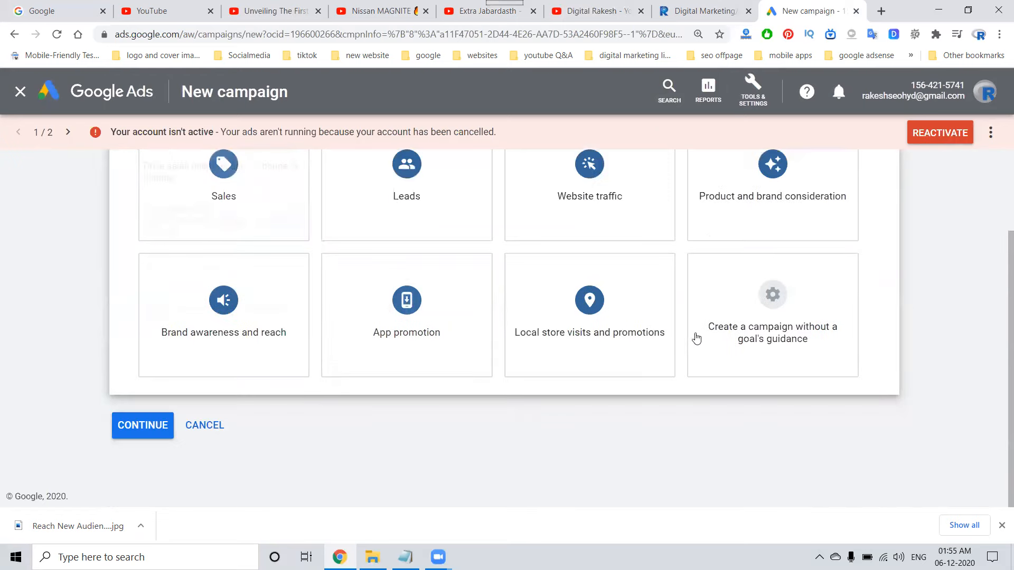
Select the campaign without a goal's guidance, choose the Video type and review the subtypes it offers.
click(696, 338)
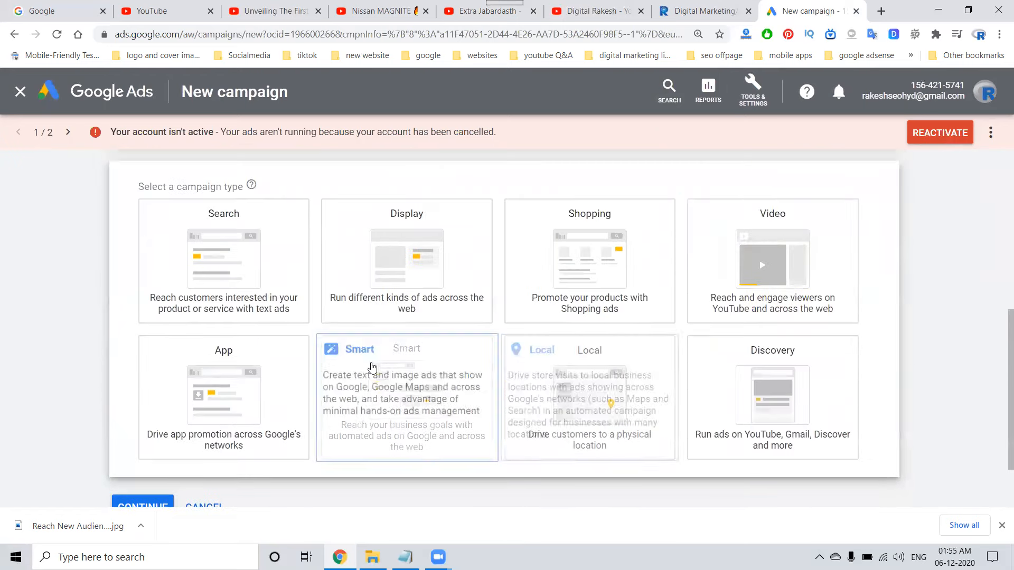
scroll(660, 272, up, 3)
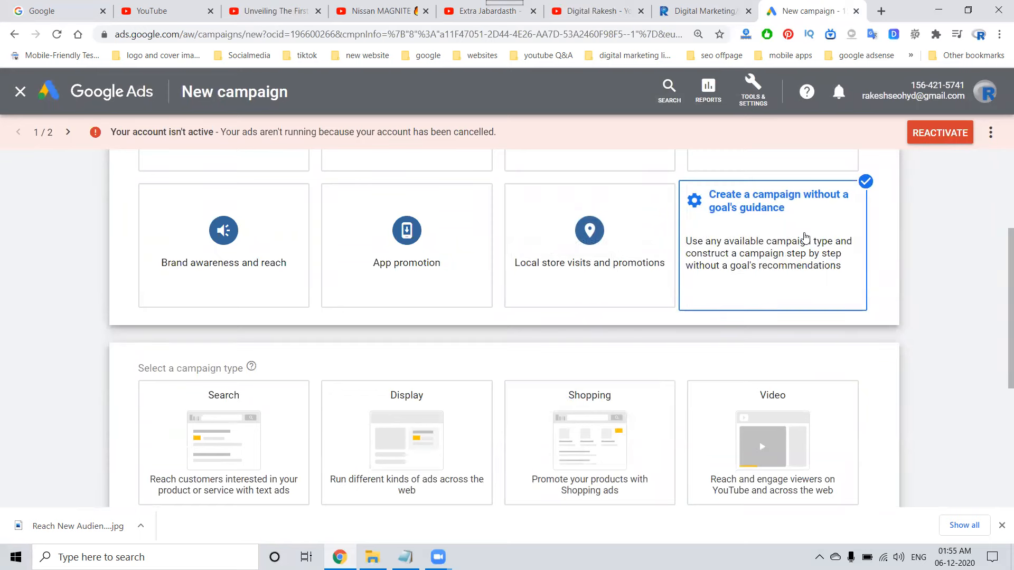
scroll(727, 279, up, 3)
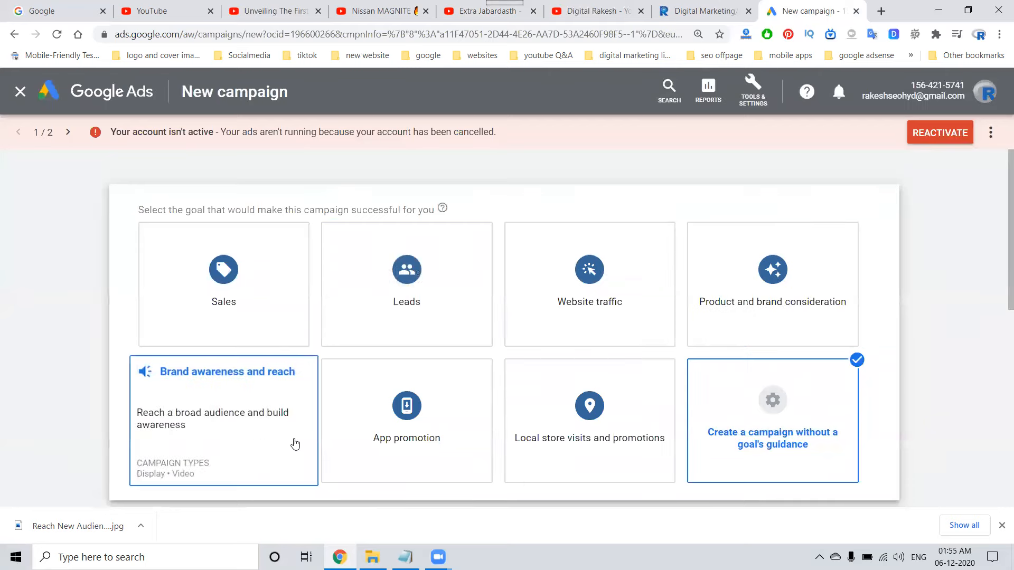
scroll(726, 433, down, 5)
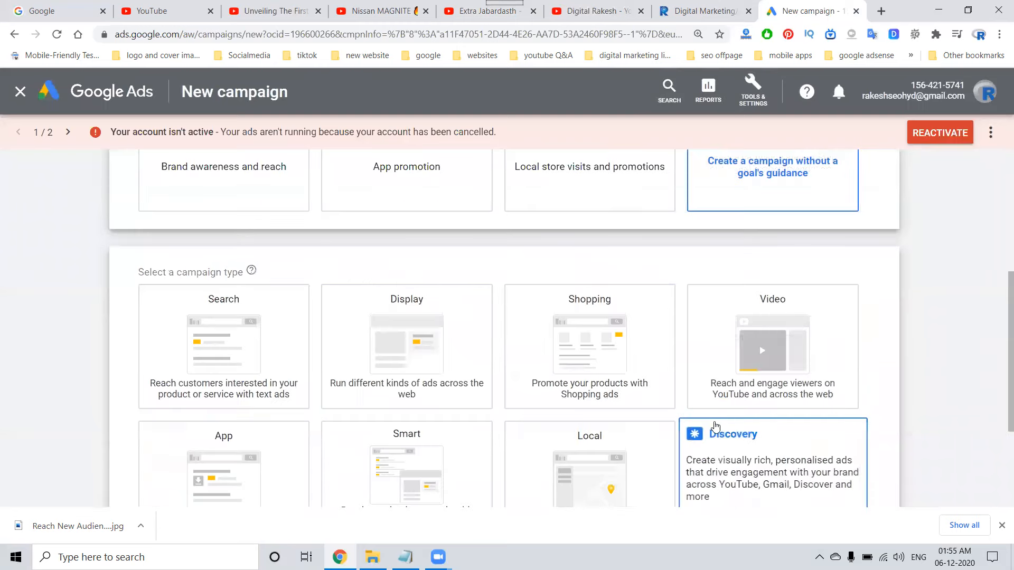
click(790, 269)
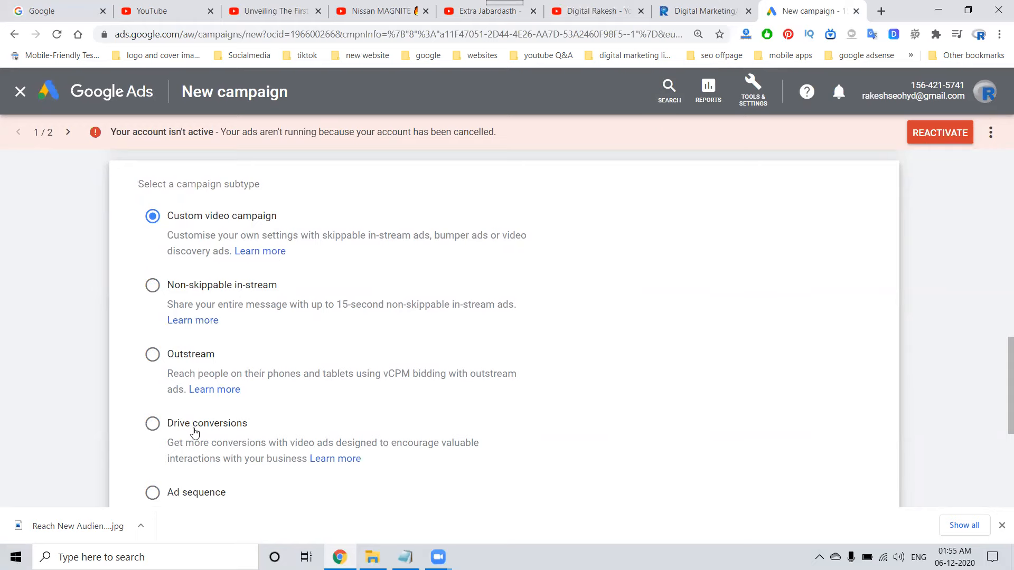
scroll(195, 432, down, 3)
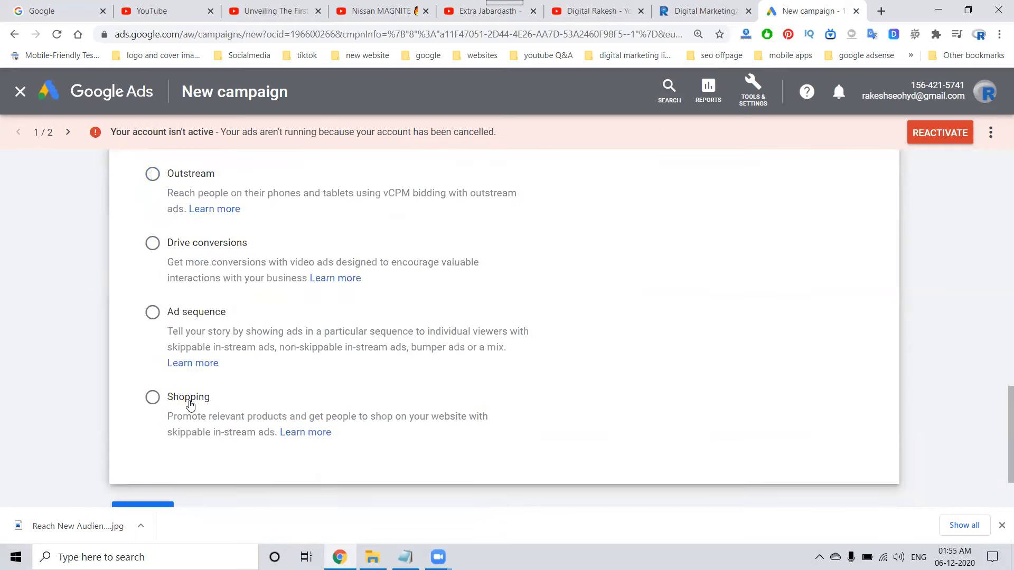
scroll(190, 405, up, 3)
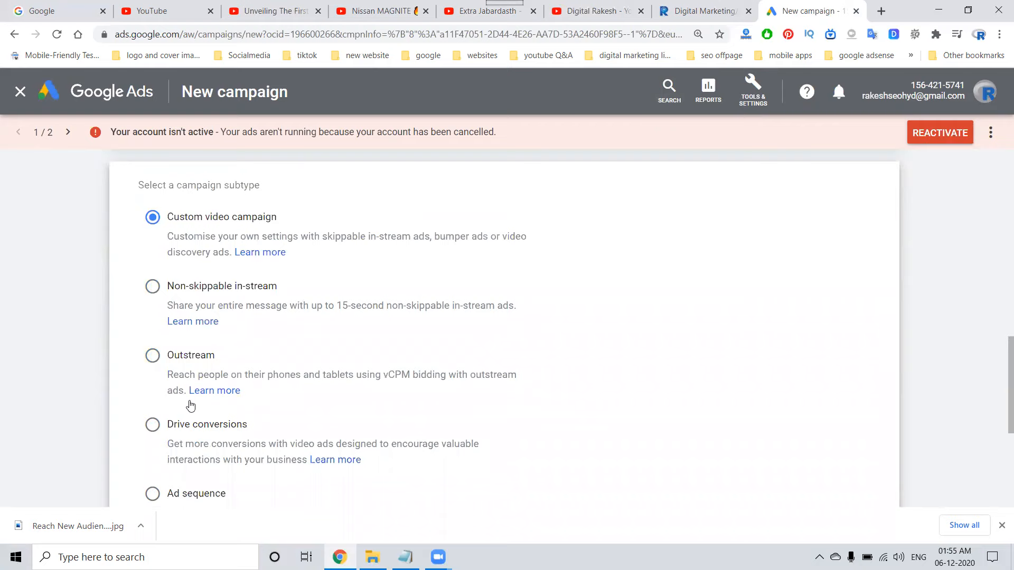
Switch the goal to Product and brand consideration and choose the Video type to see its subtypes.
scroll(317, 428, up, 10)
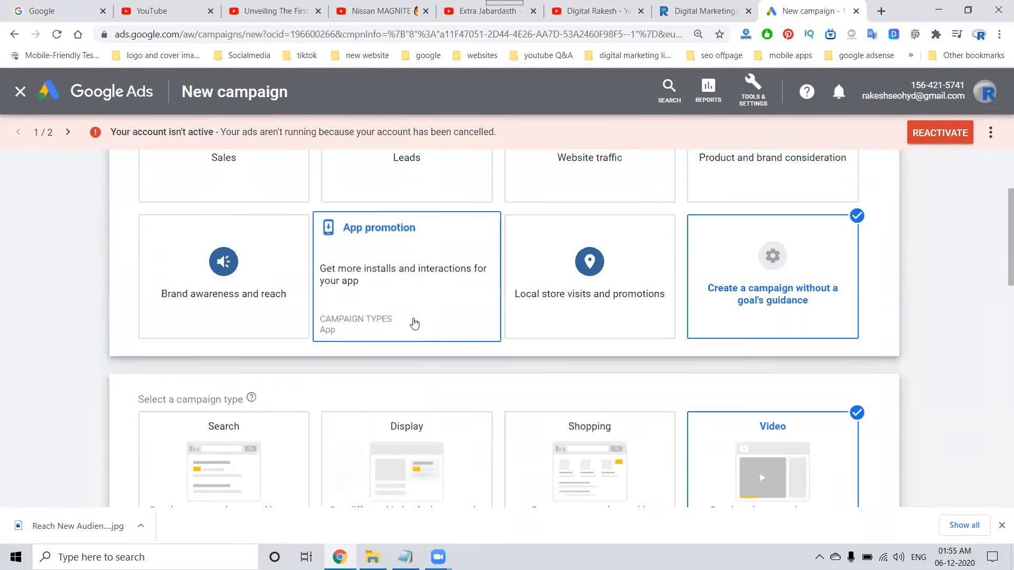
scroll(414, 323, up, 3)
click(742, 292)
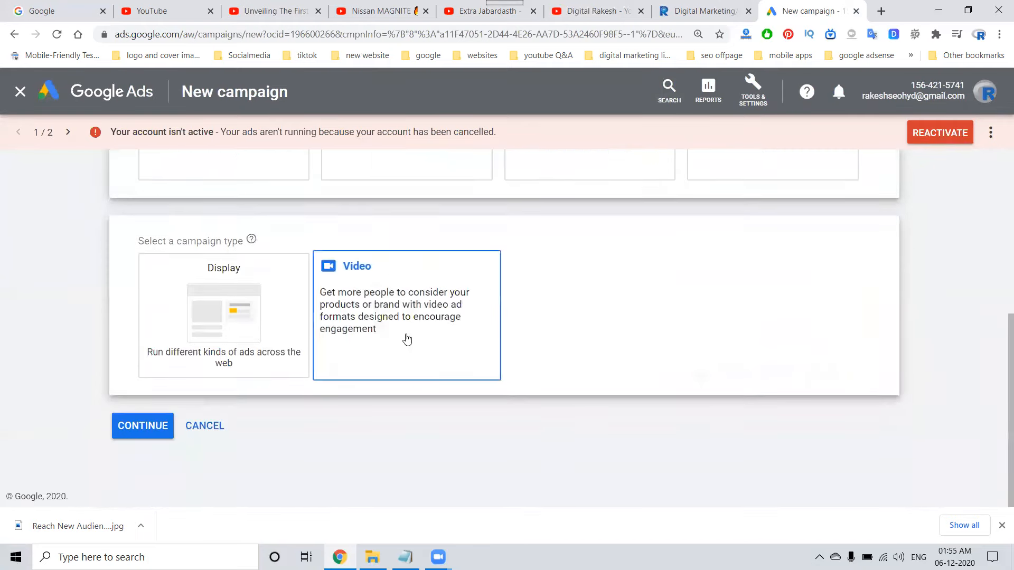
click(407, 339)
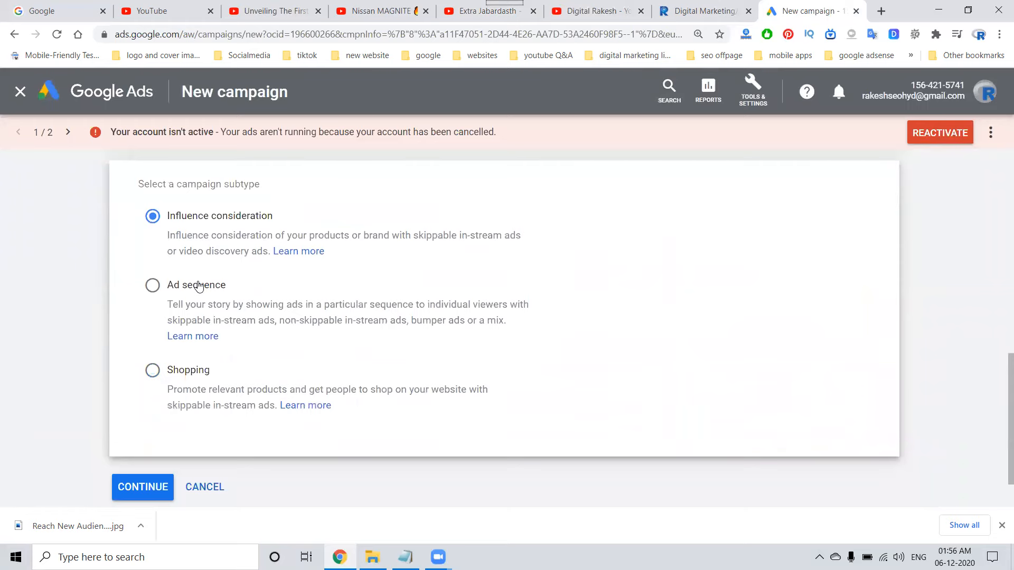
Switch the goal to Website traffic and choose the Video type to see its subtype.
scroll(240, 387, up, 10)
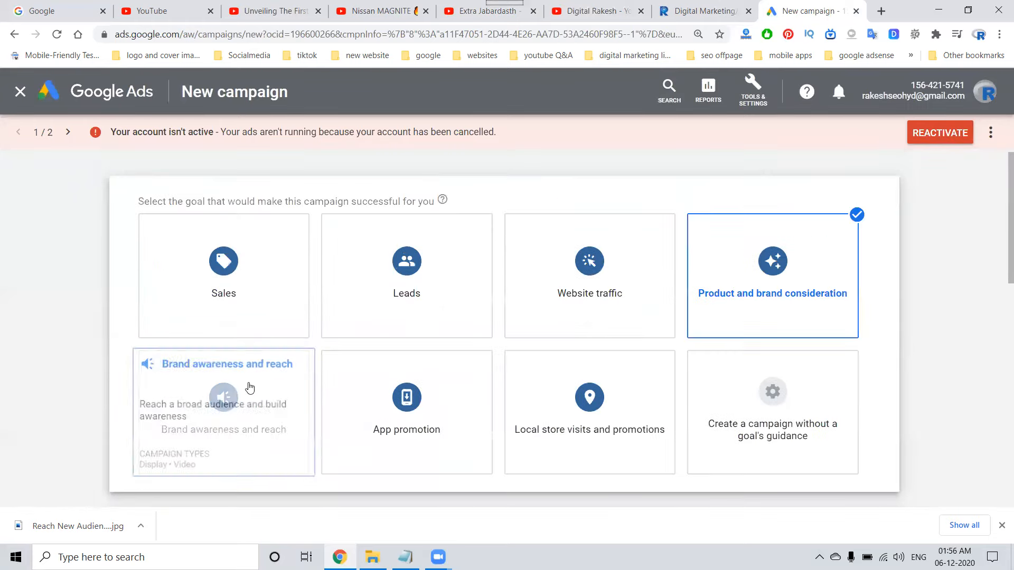
click(602, 272)
click(730, 253)
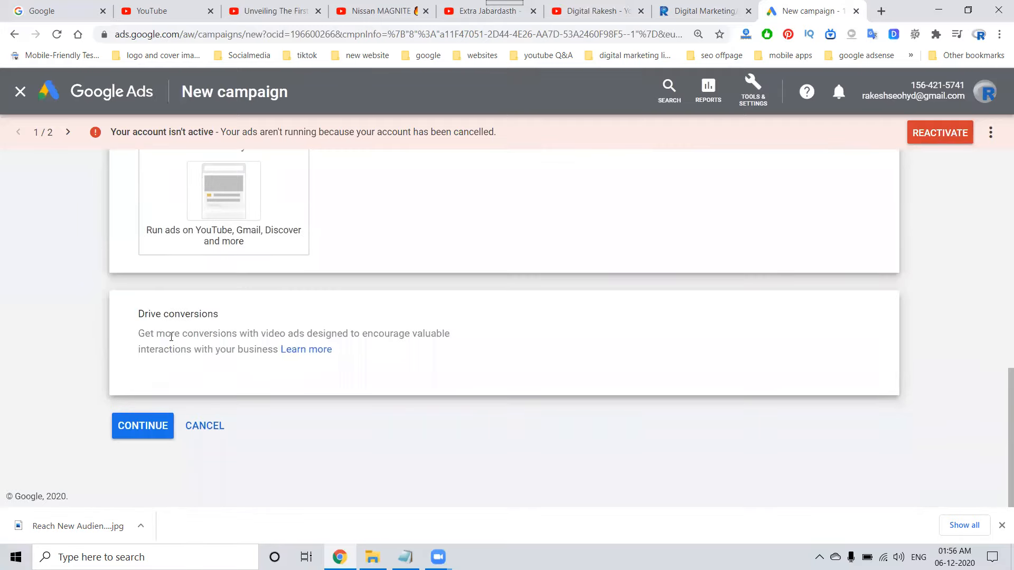
Set the campaign goal to Brand awareness and reach with the Video campaign type.
scroll(170, 336, up, 6)
click(249, 350)
click(397, 317)
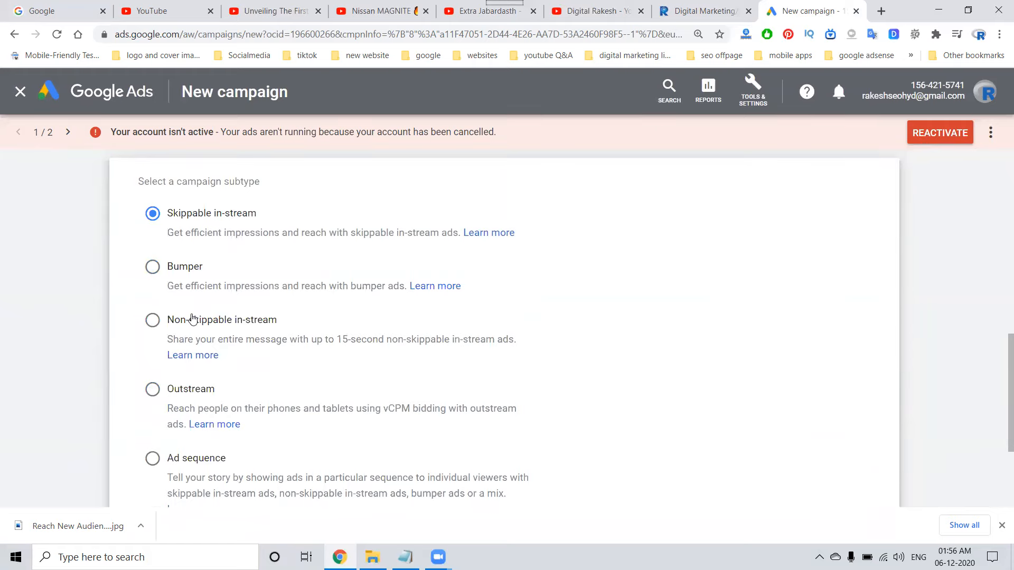
Review the campaign subtype descriptions, from Skippable in-stream and Bumper through Outstream and Ad sequence.
scroll(199, 453, down, 2)
scroll(215, 439, up, 5)
scroll(370, 409, up, 5)
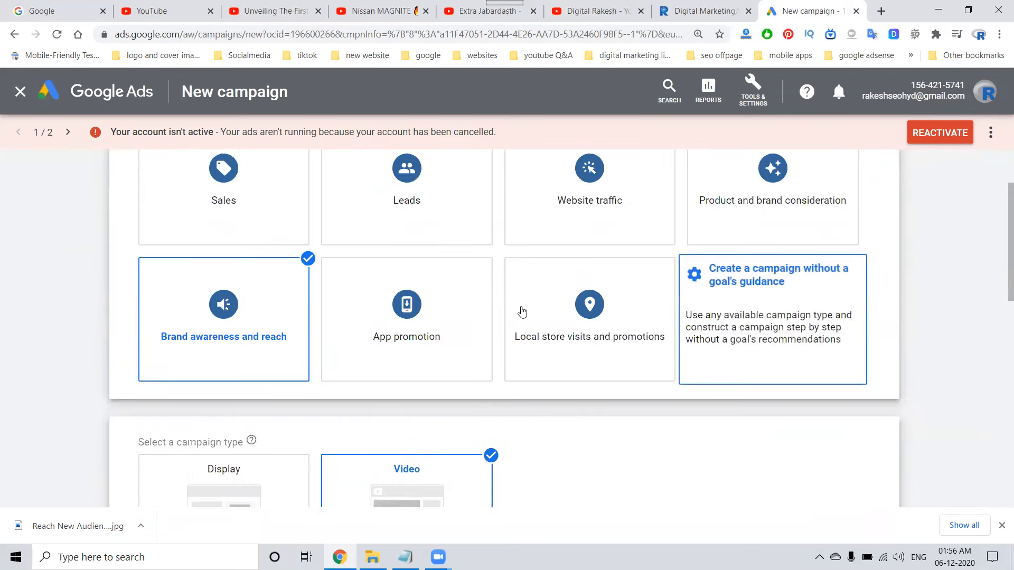
scroll(222, 317, down, 3)
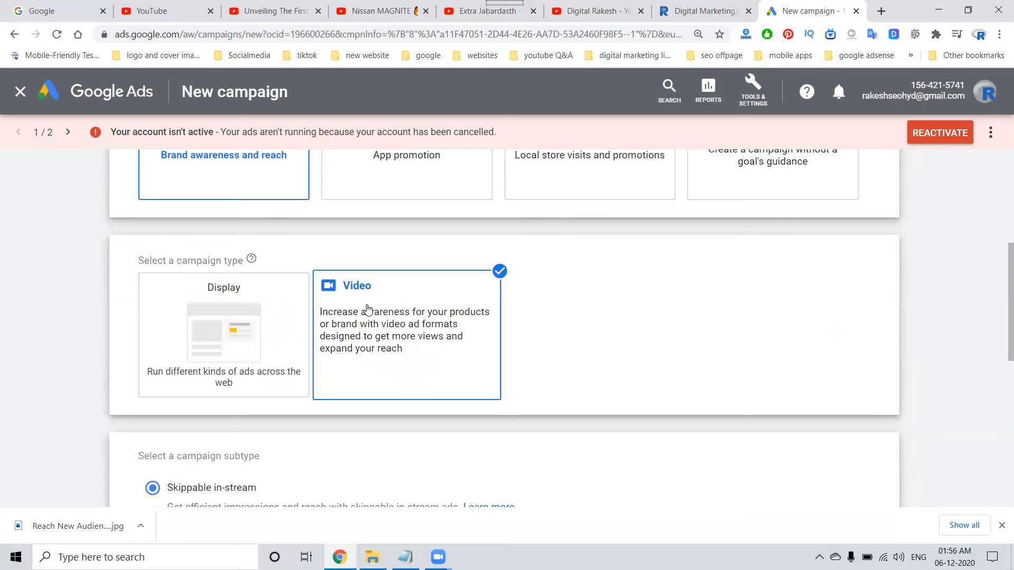
scroll(353, 311, down, 3)
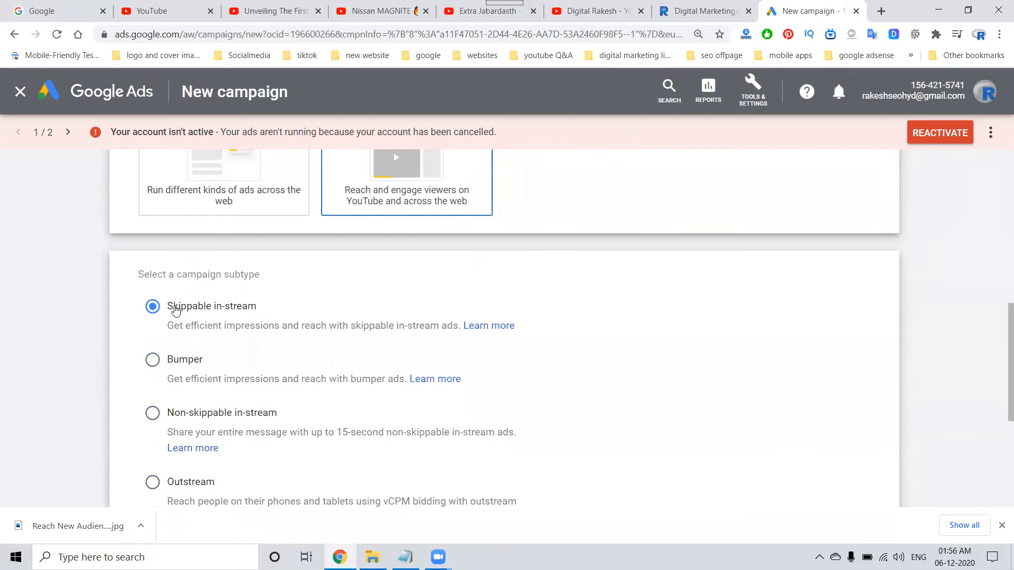
scroll(190, 413, down, 2)
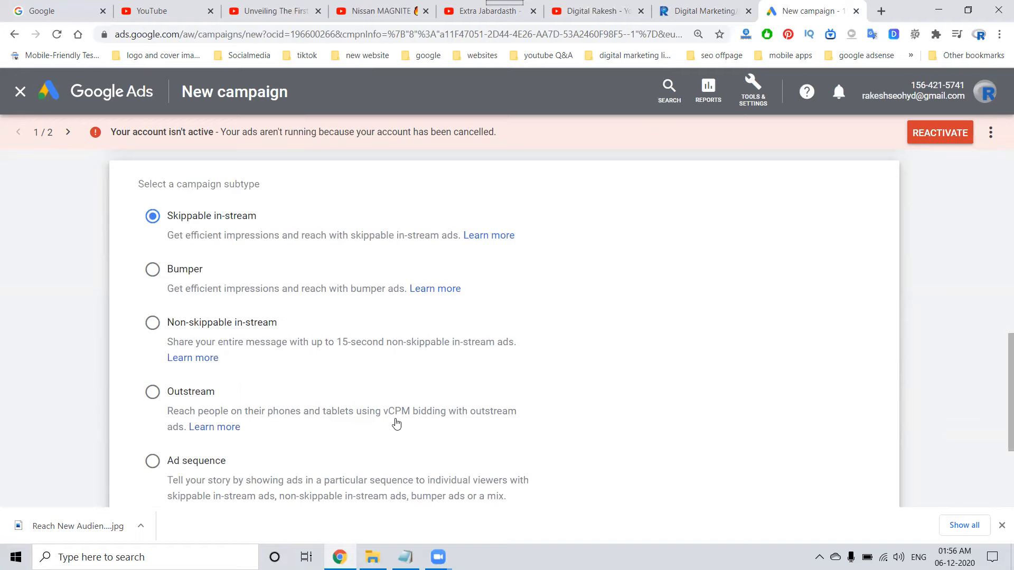
scroll(187, 432, down, 3)
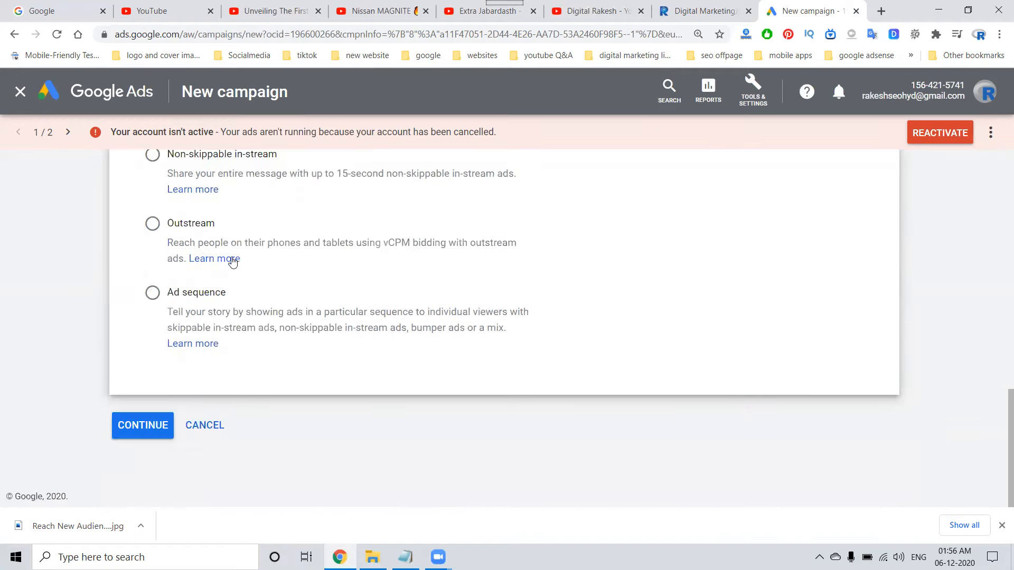
Open the help article about the Outstream subtype, read its requirements and setup instructions, and close it.
click(229, 258)
click(784, 5)
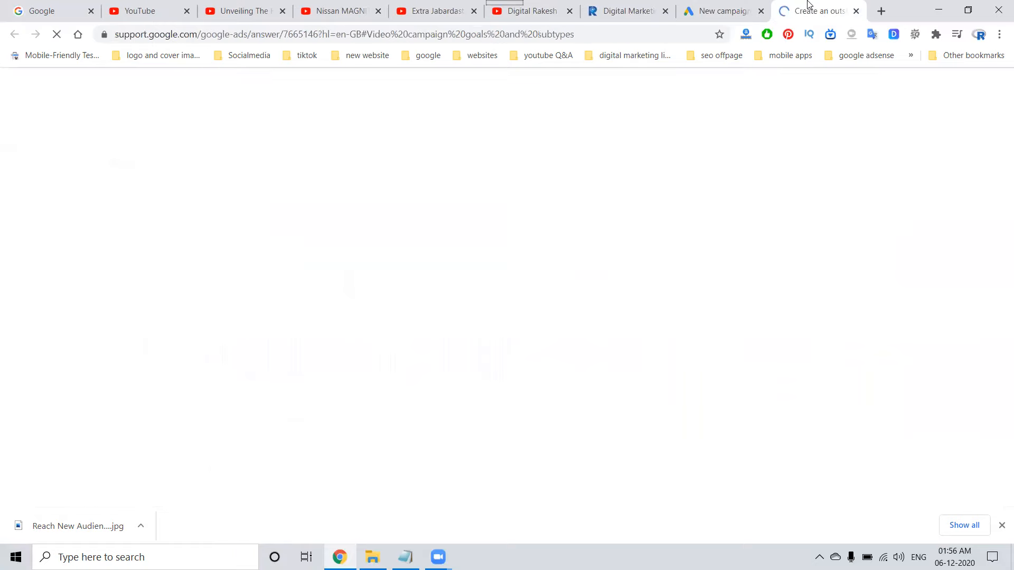
scroll(597, 227, down, 3)
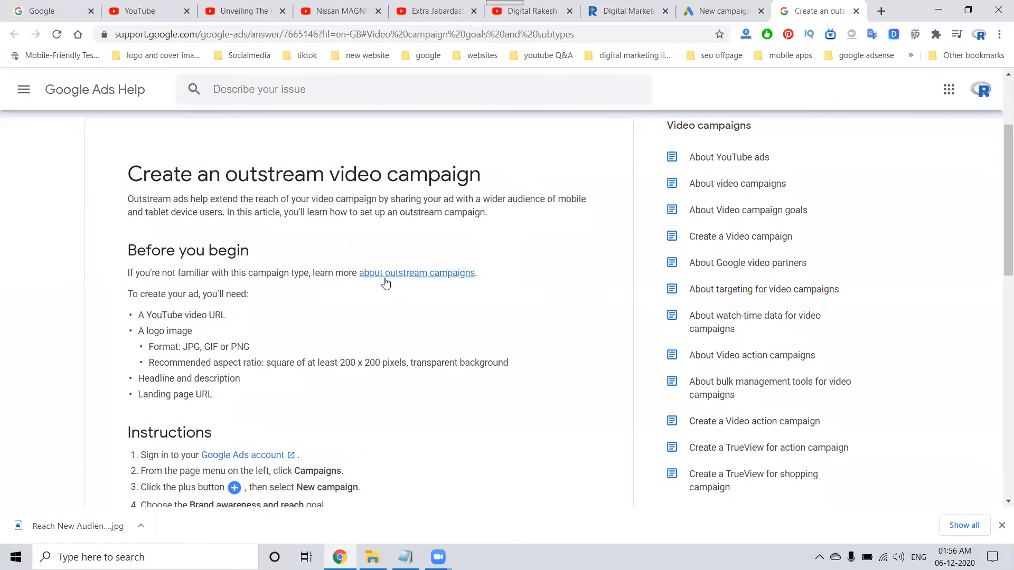
scroll(385, 283, down, 9)
scroll(386, 288, up, 5)
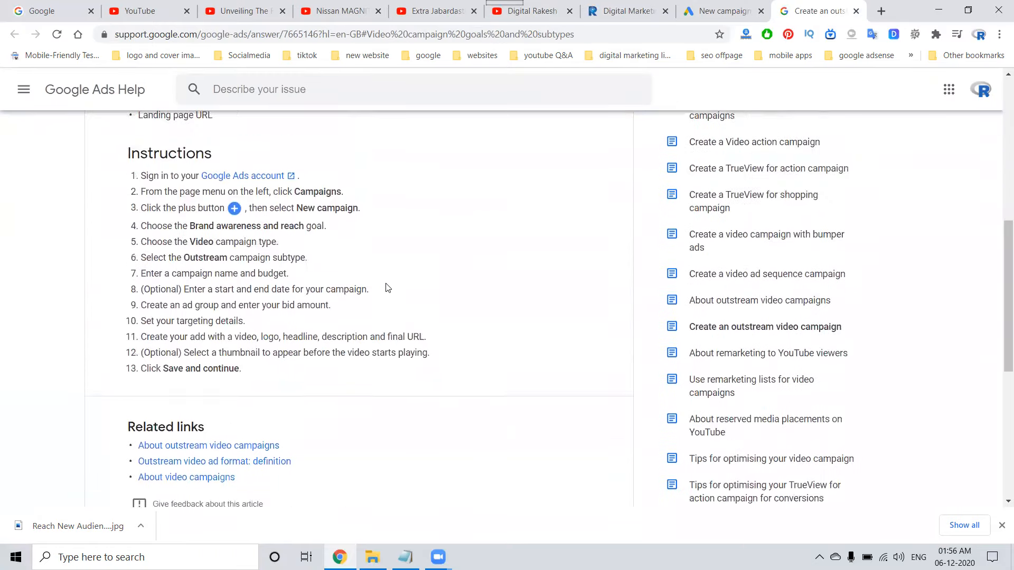
click(856, 10)
Compare the website links and call-to-action overlays in the Google Ads, CARS24 and Netflix in-stream ads on the open YouTube videos.
click(270, 10)
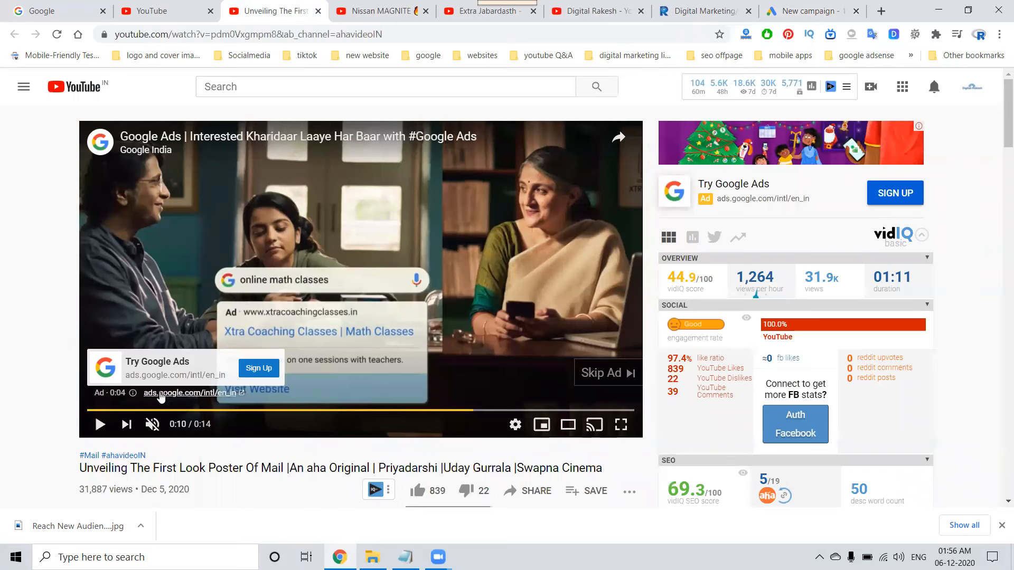
key(ctrl+Tab)
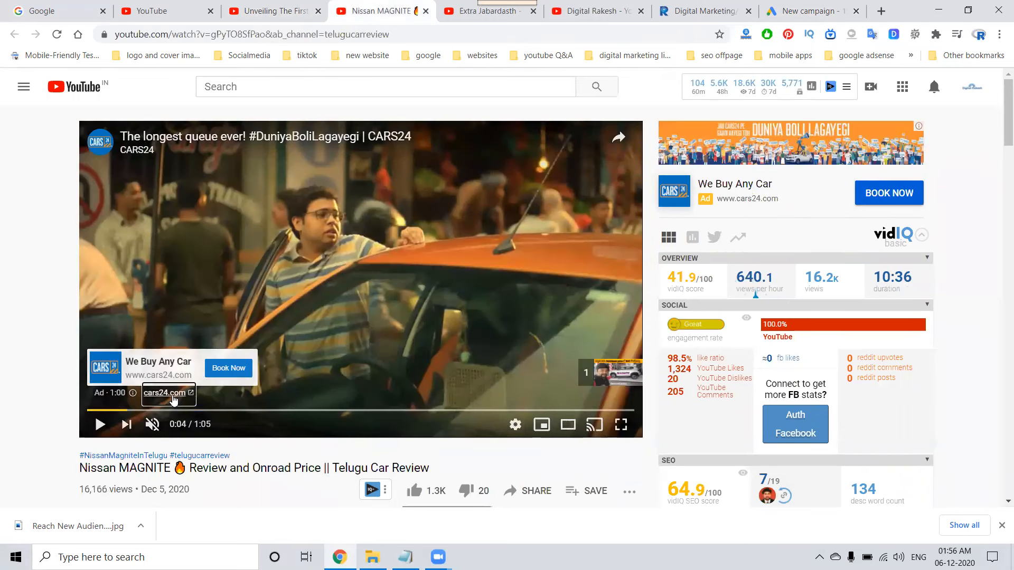
key(ctrl+Tab)
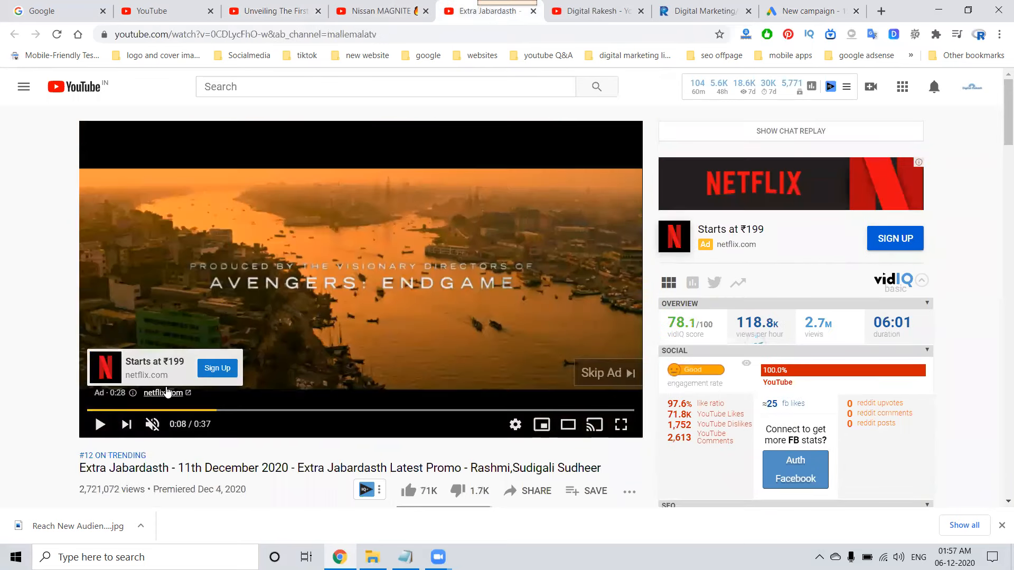
Return to the new Google Ads campaign and review the Brand awareness and reach goal and the Skippable in-stream subtype.
click(773, 6)
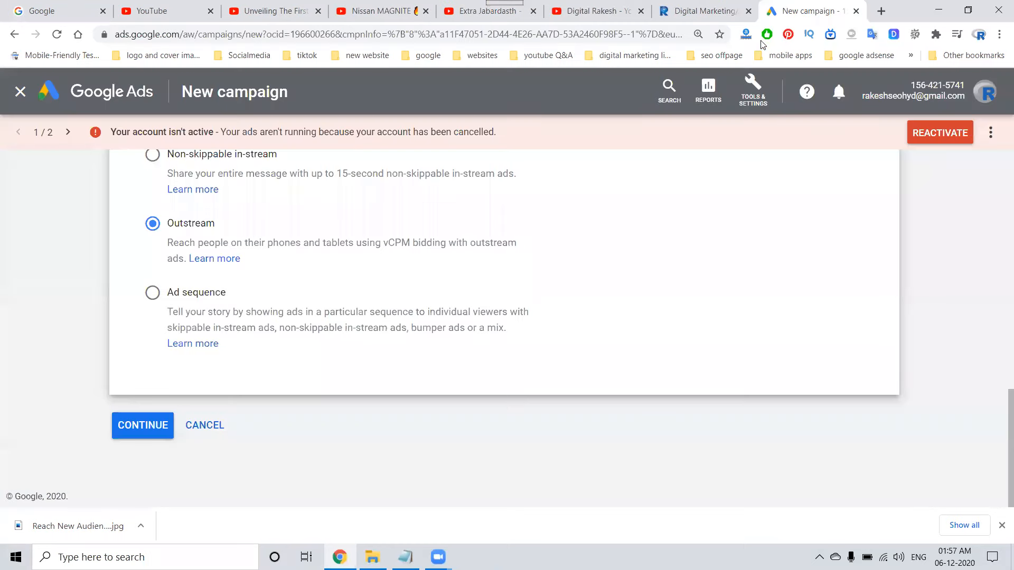
scroll(668, 288, up, 10)
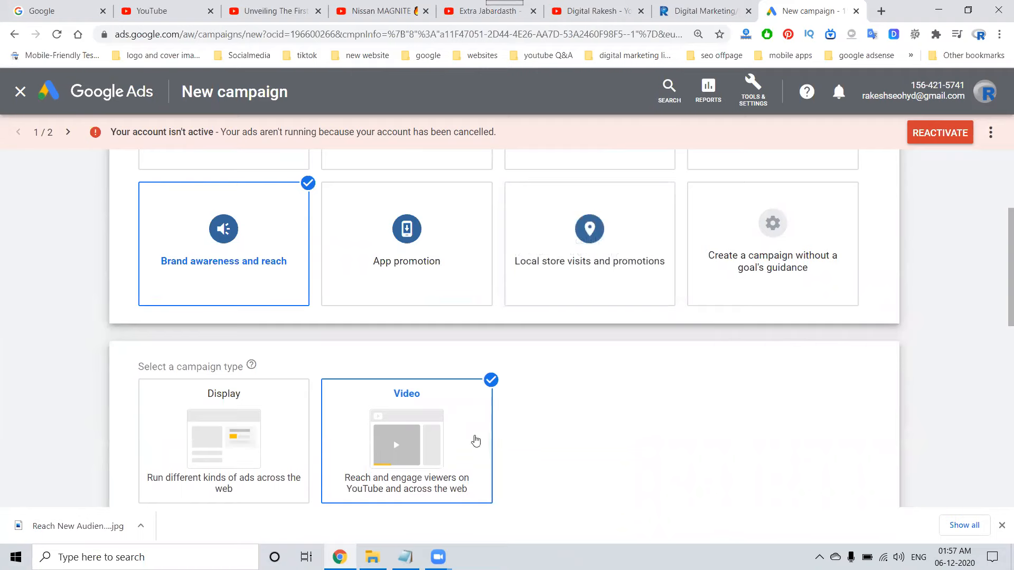
mouse_move(207, 261)
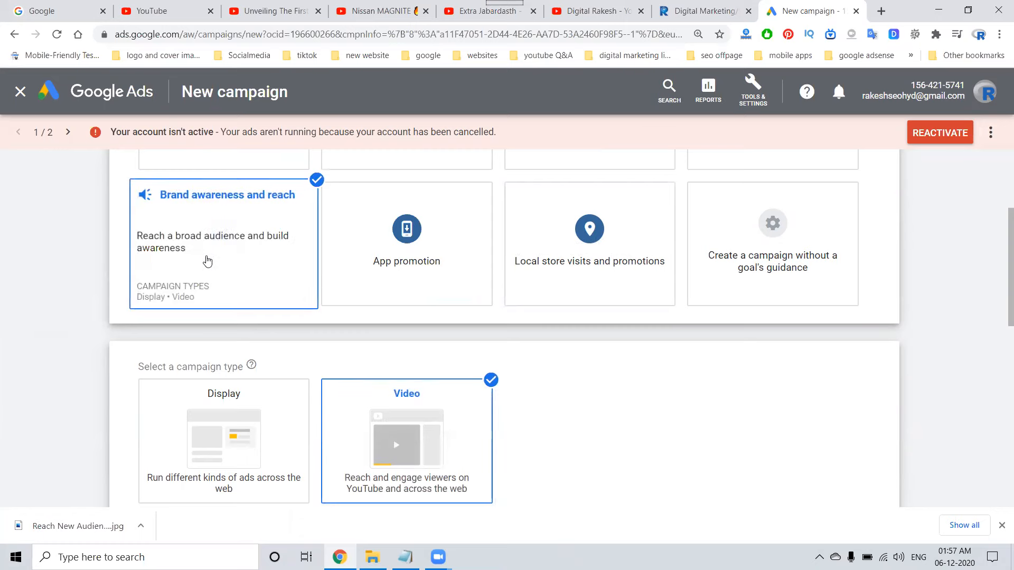
scroll(414, 317, down, 5)
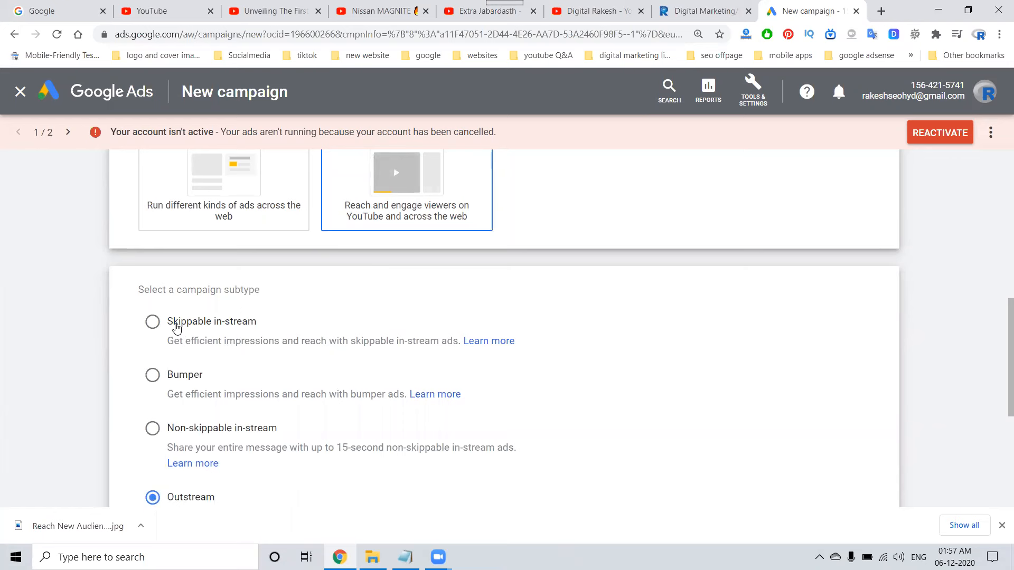
Open the Digital Rakesh channel through its youtube.com/c/digitalrakeshrts address, decline the subscription and pause the trailer.
click(597, 10)
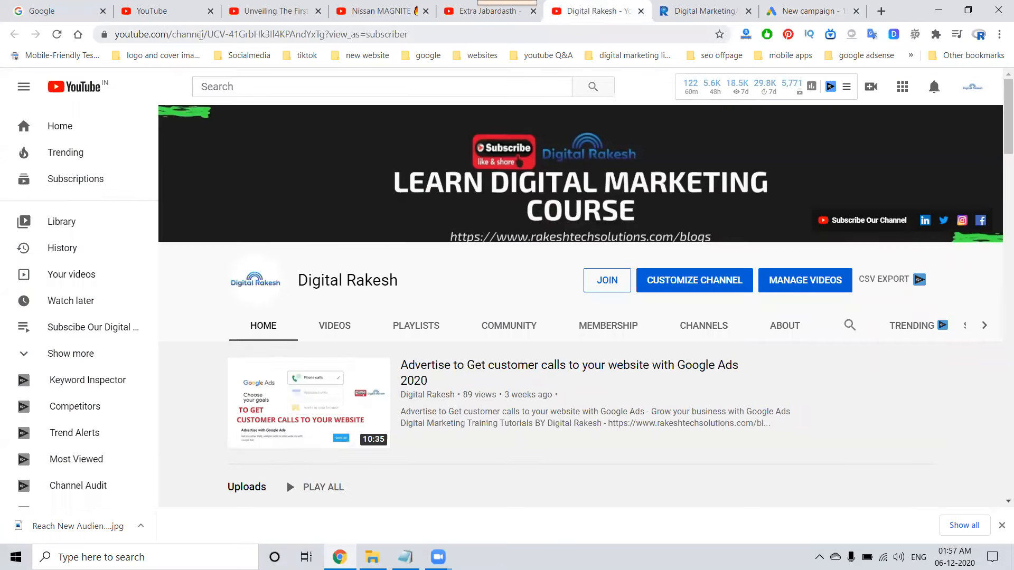
drag(172, 34, 519, 42)
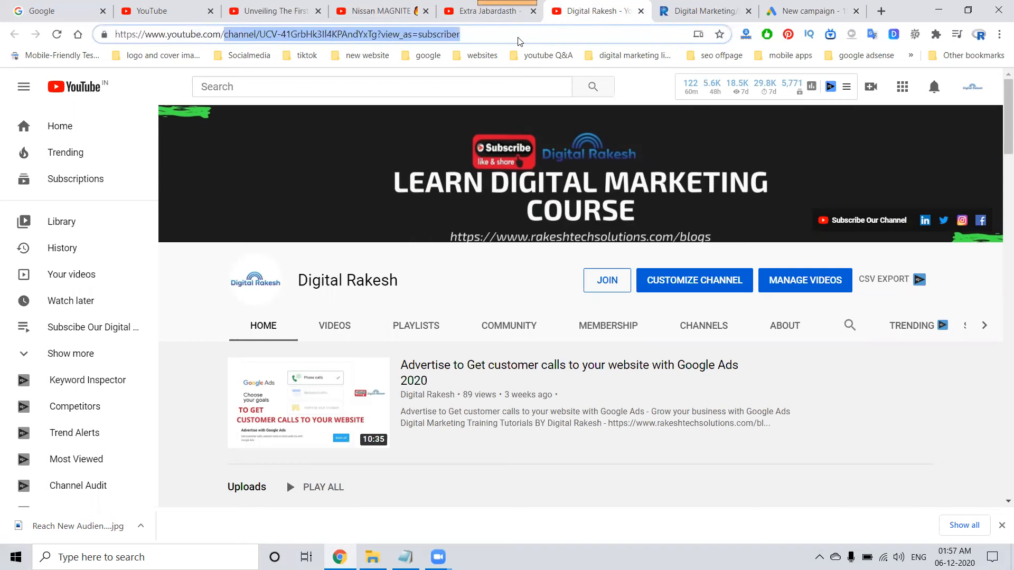
key(BackSpace)
text(c/d)
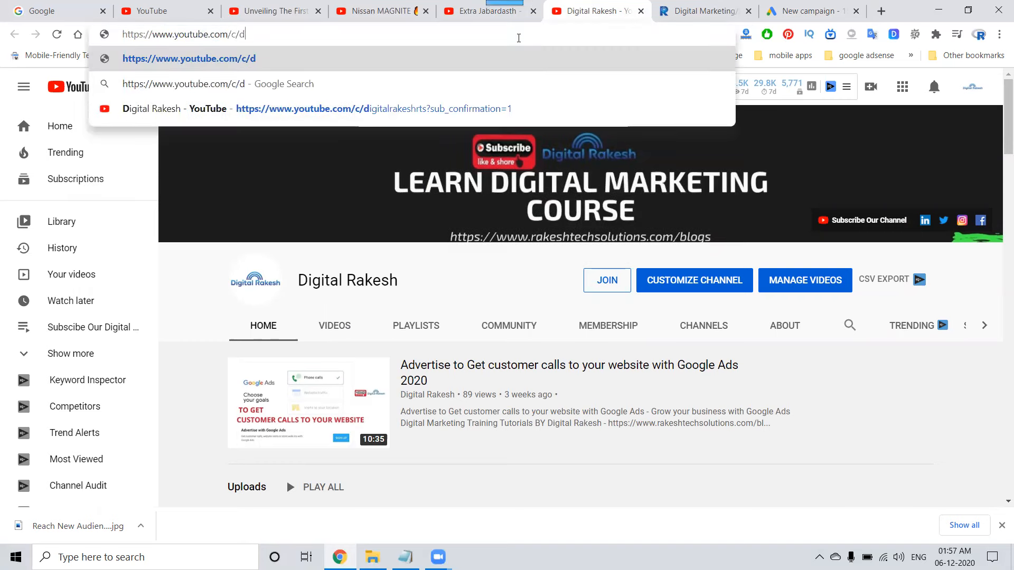
key(Down)
key(Down)
key(Return)
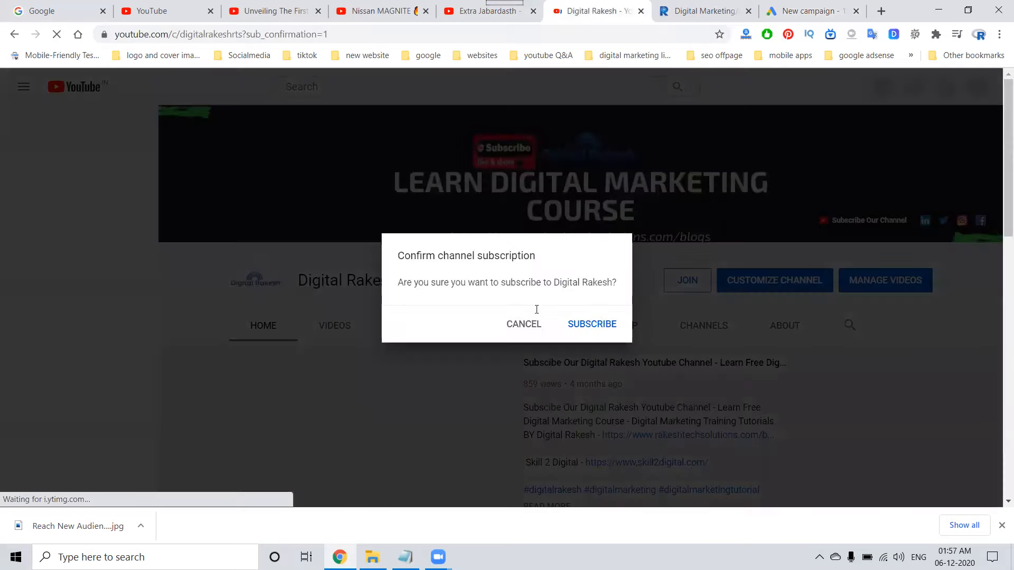
click(523, 324)
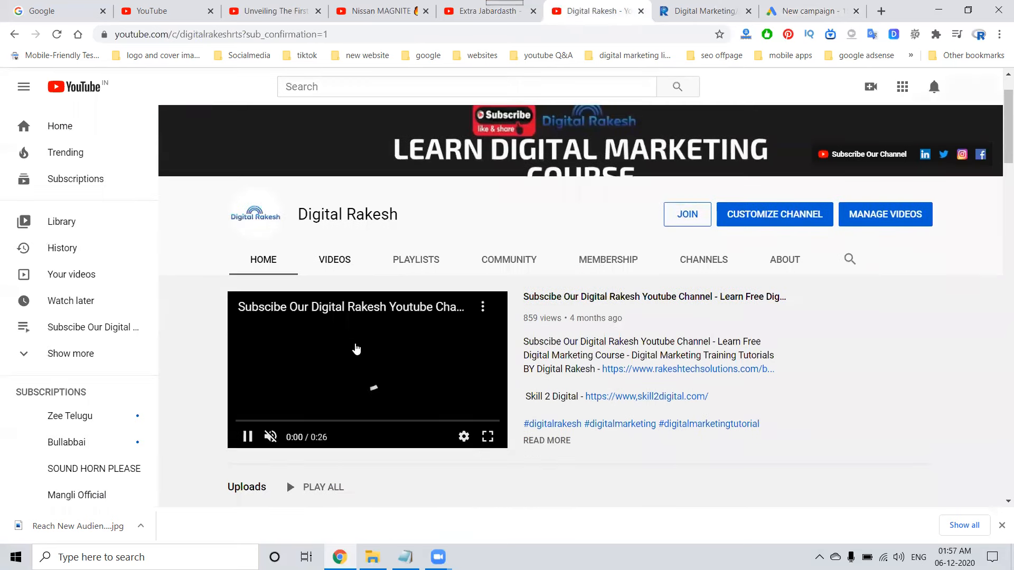
click(246, 438)
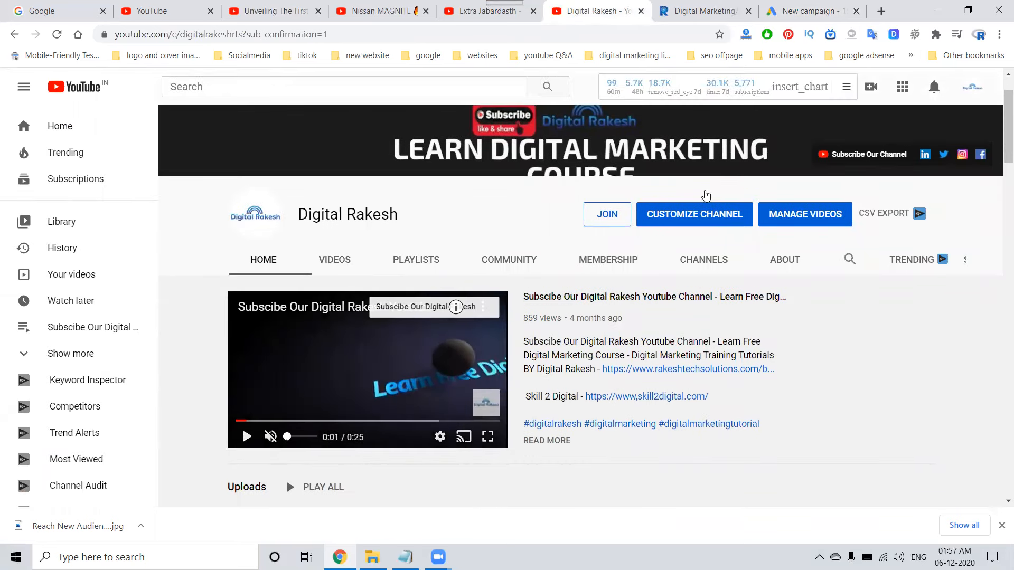
Examine the skippable in-stream ad examples on the open YouTube videos, playing the CARS24 ad until it can be skipped.
click(808, 10)
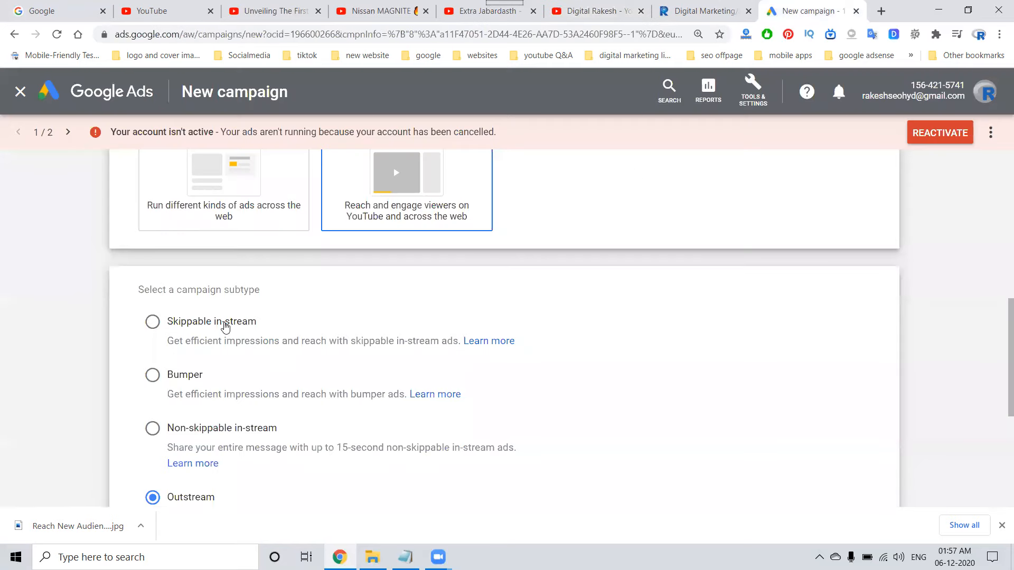
click(258, 6)
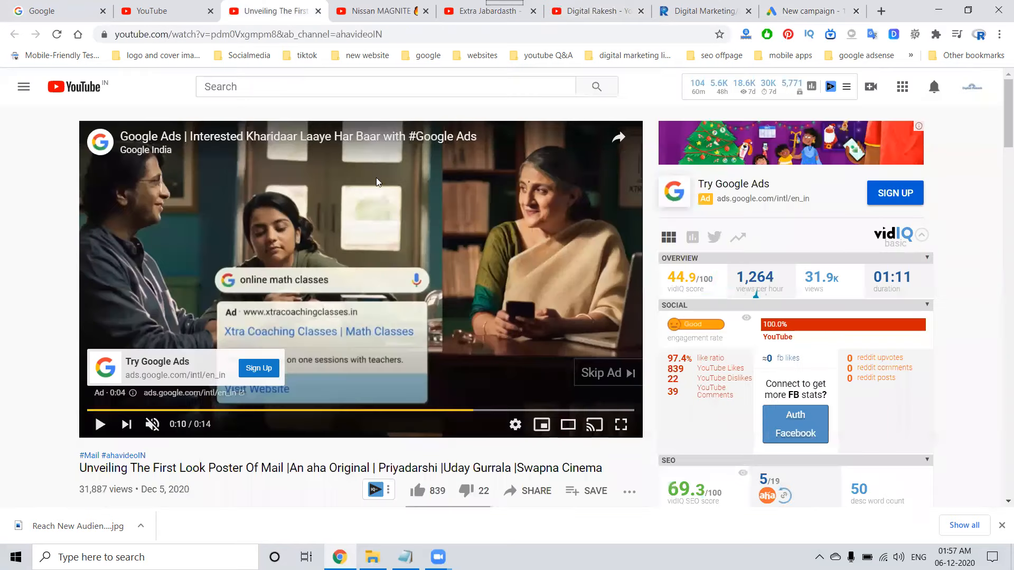
click(416, 13)
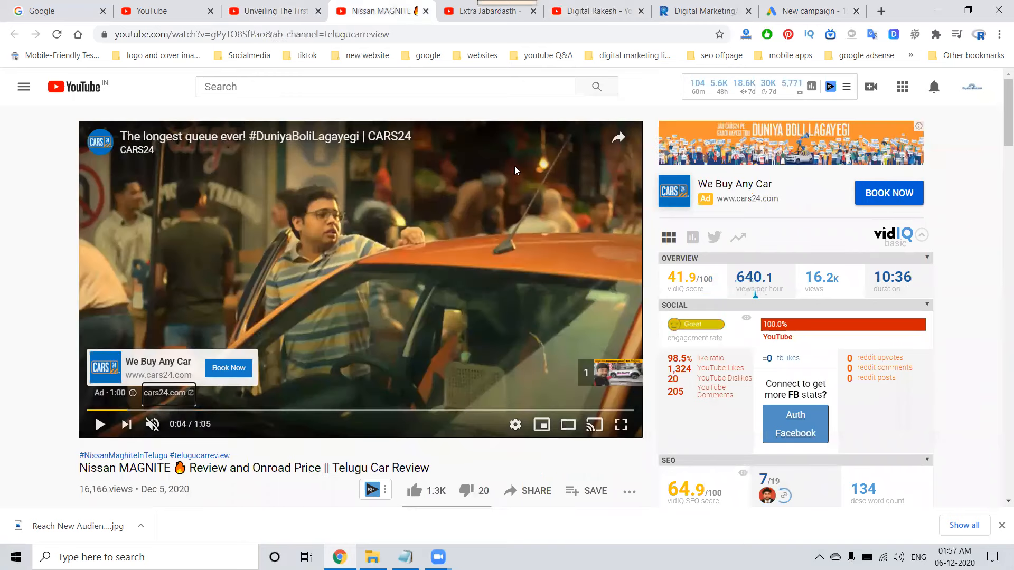
click(99, 424)
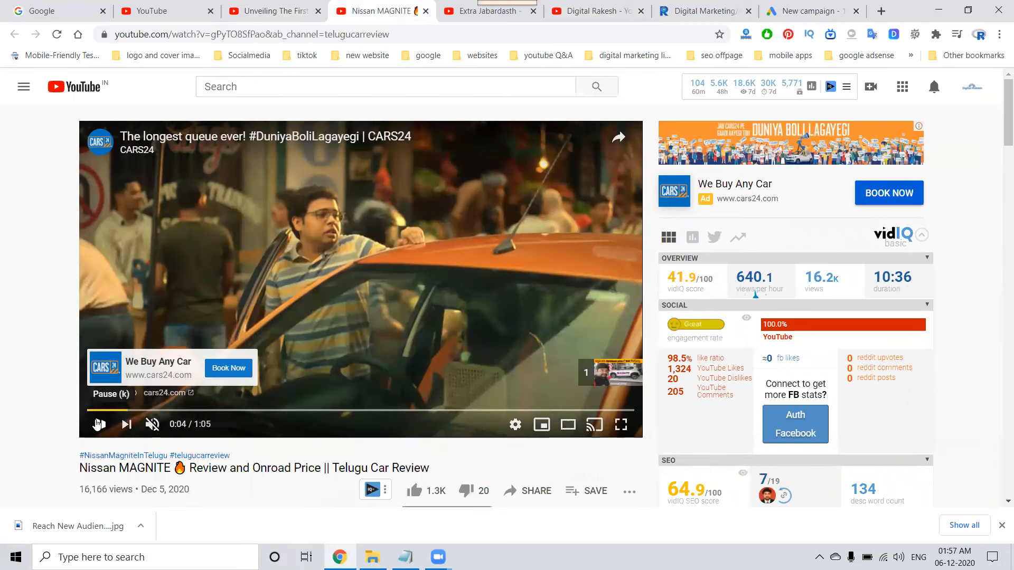
click(434, 325)
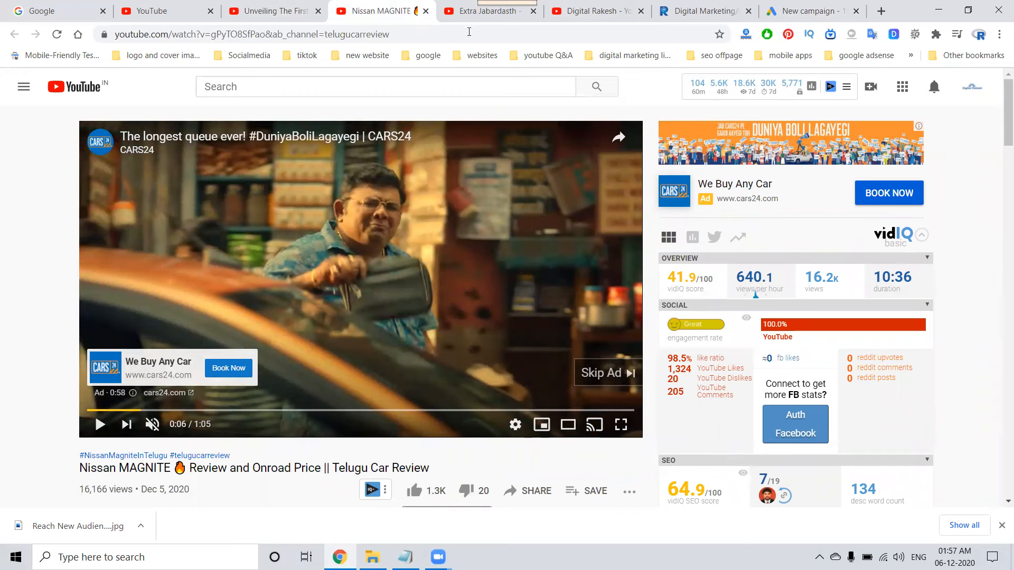
click(468, 15)
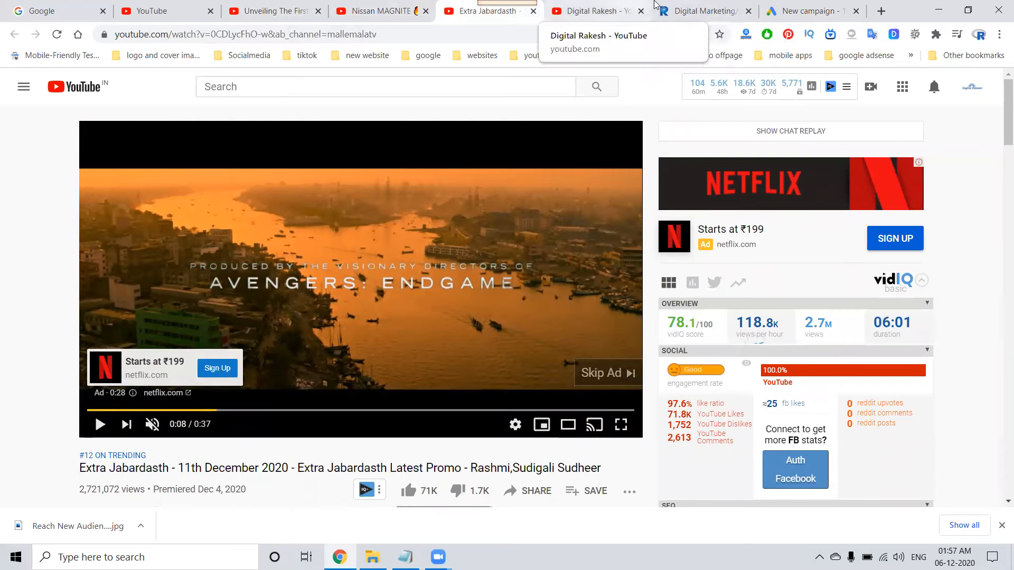
Choose the Skippable in-stream subtype for the campaign and continue to its settings.
click(806, 11)
click(201, 326)
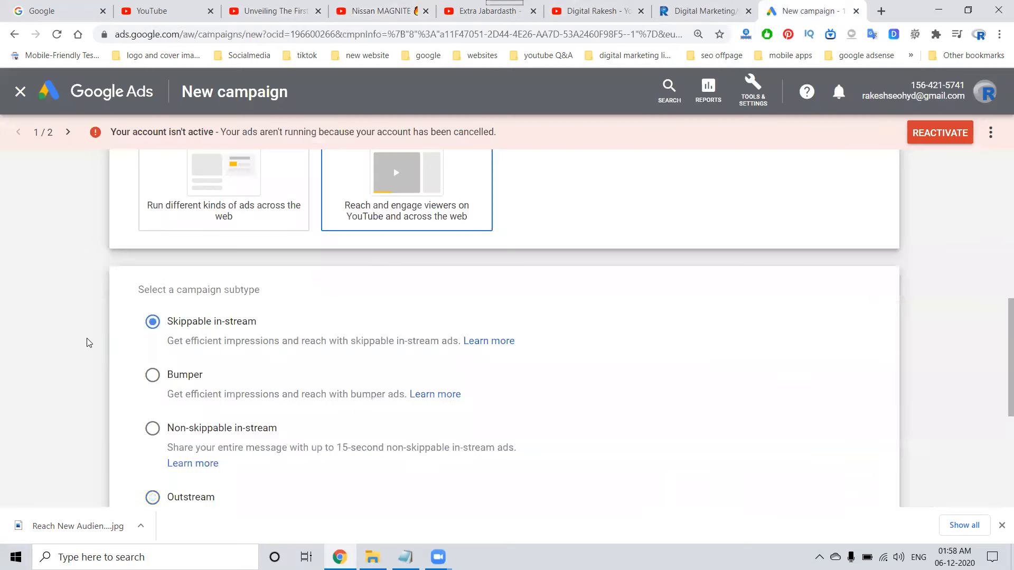
scroll(100, 359, down, 5)
click(146, 427)
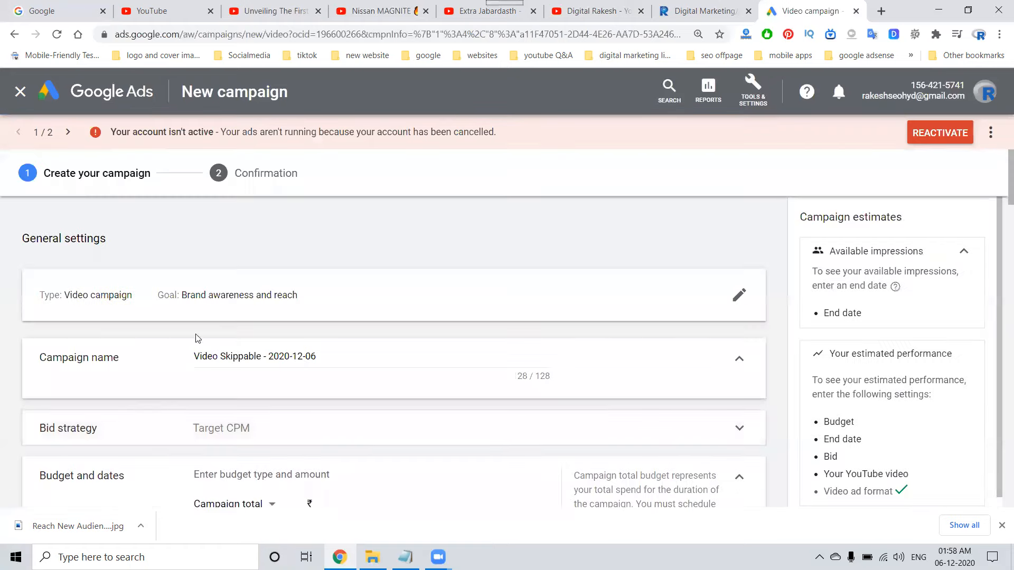
Add the prefix "rts" to the campaign name, keeping "Video Skippable - 2020-12-06".
click(196, 357)
text(its)
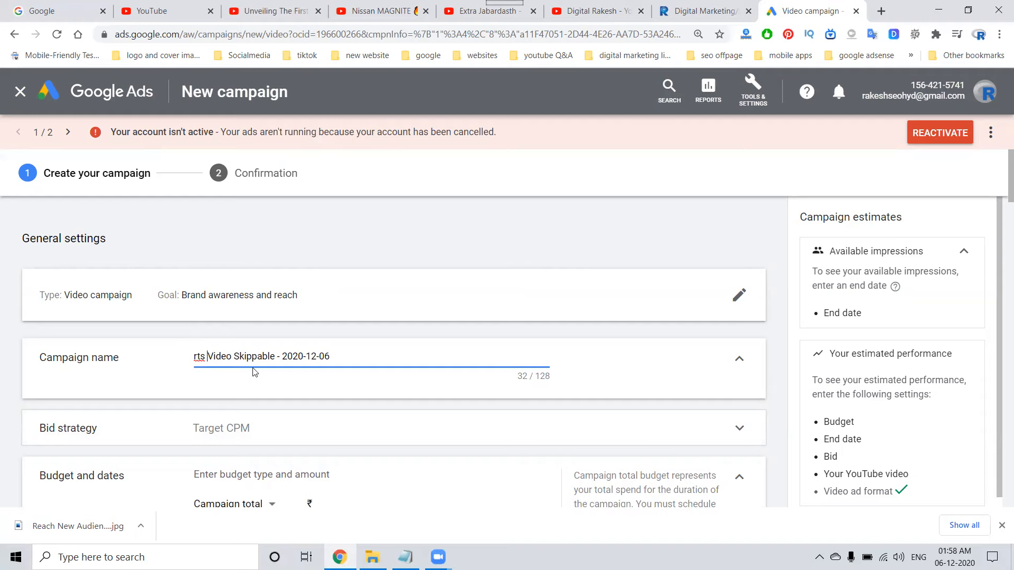
Examine the Target CPM bid strategy, its explanation and the strategies that are unavailable for this campaign.
scroll(252, 368, down, 3)
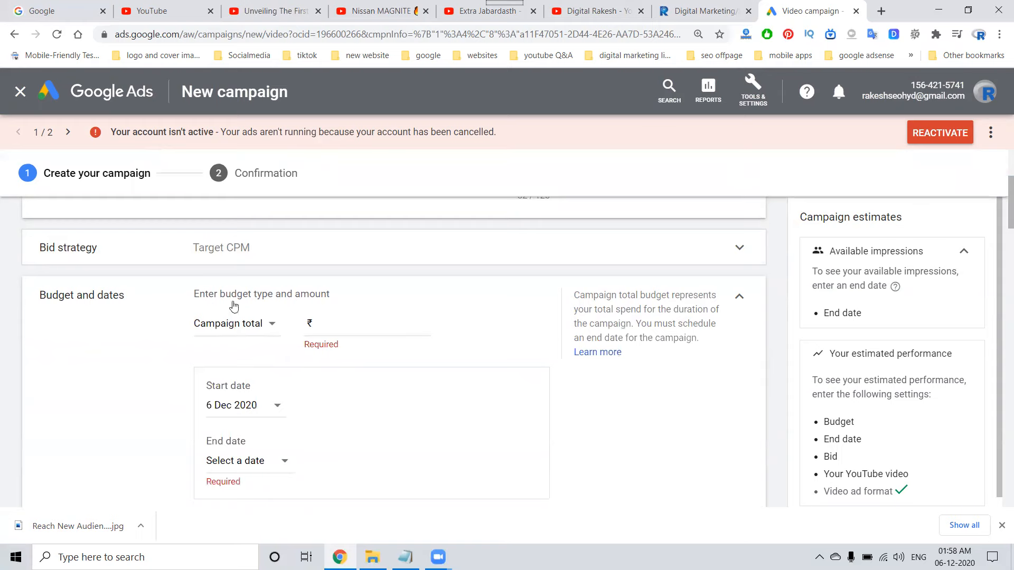
click(236, 252)
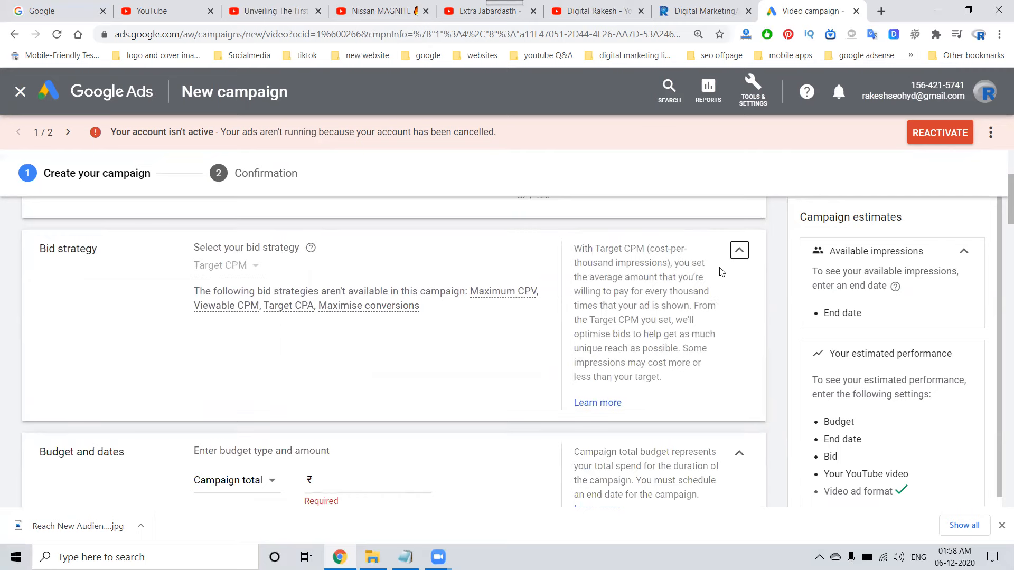
click(739, 250)
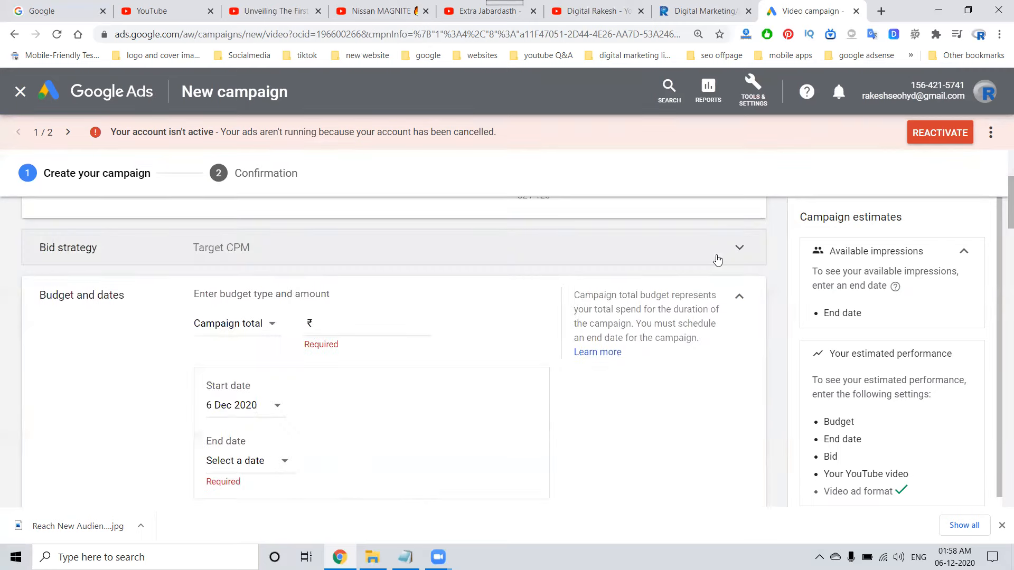
click(249, 249)
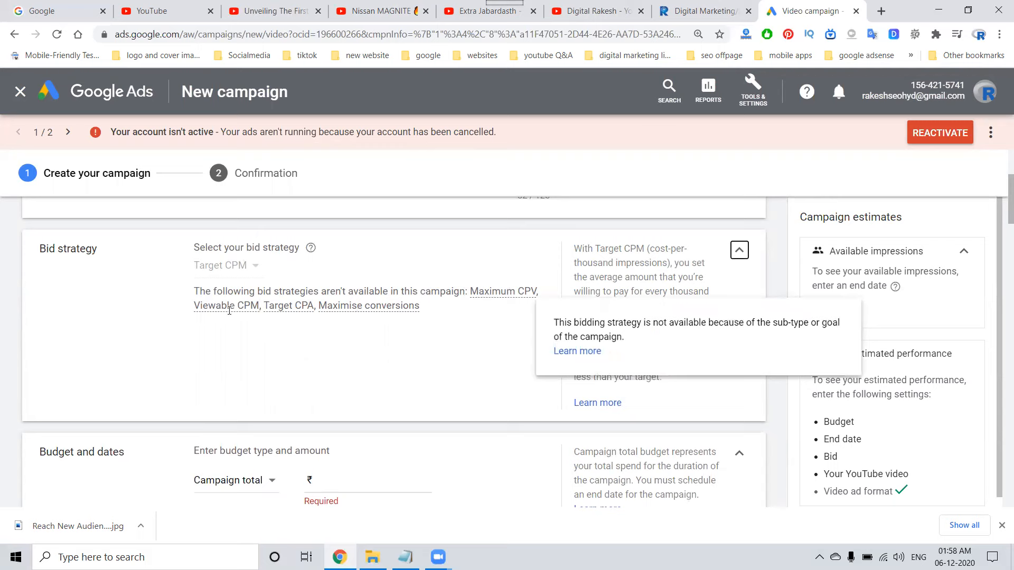
mouse_move(281, 307)
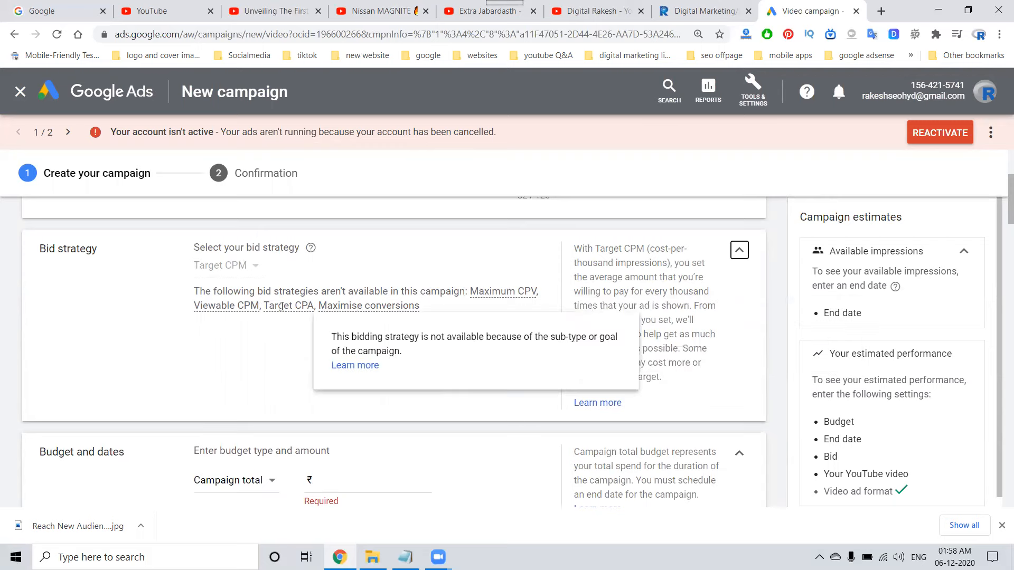
mouse_move(391, 307)
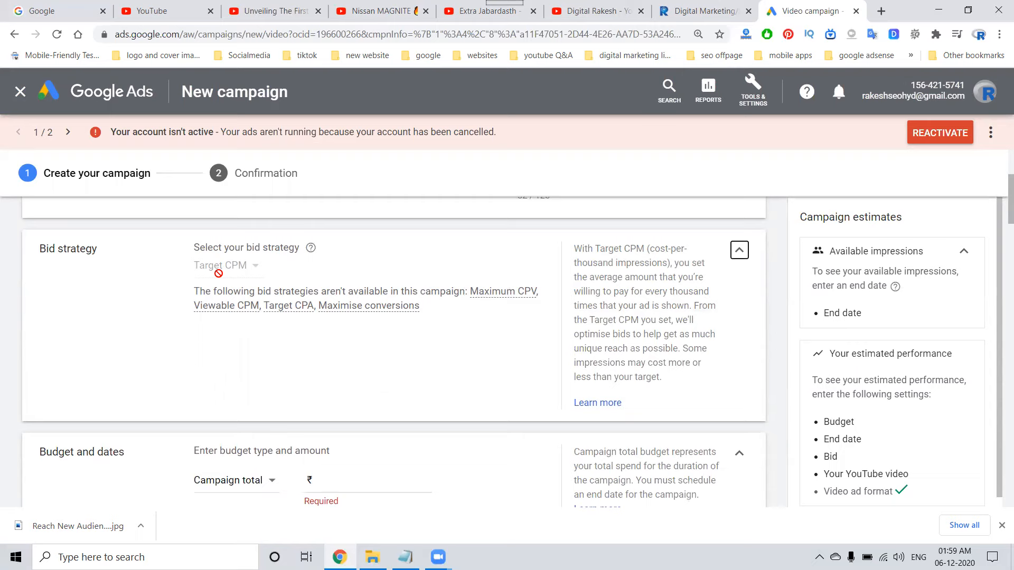
scroll(218, 273, up, 3)
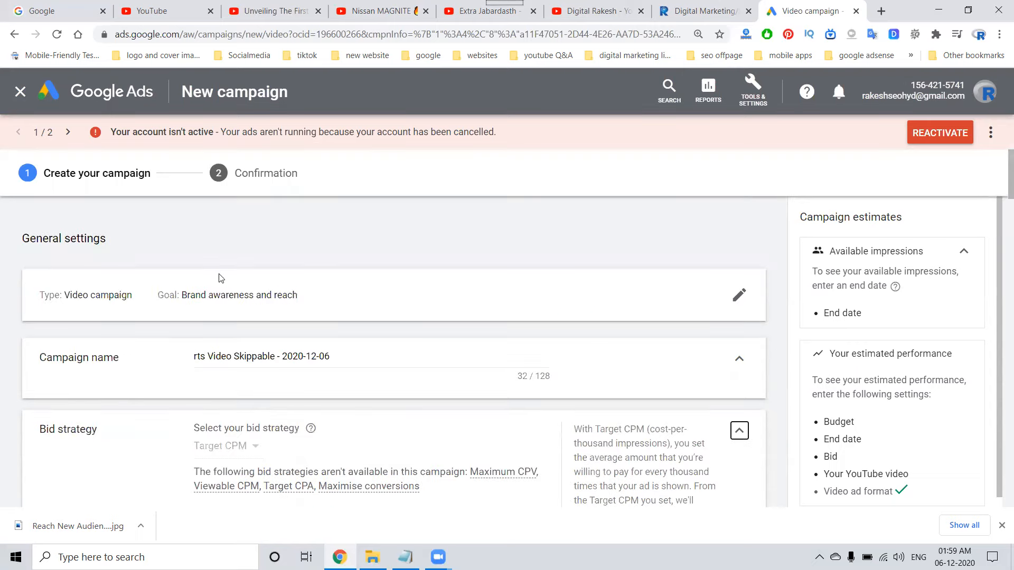
Change the budget type to Daily and set the amount to ₹500.00.
scroll(221, 278, down, 5)
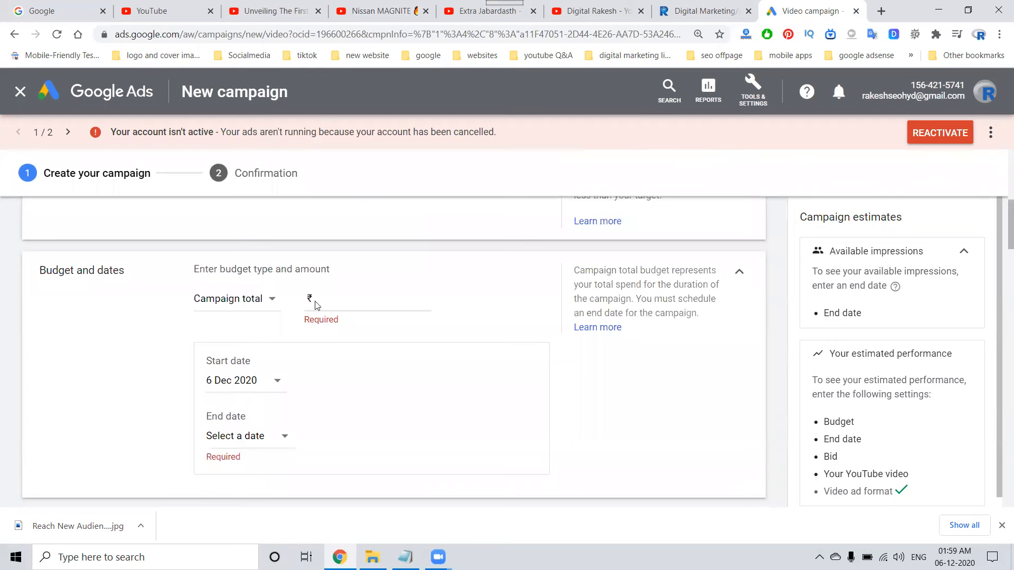
click(252, 302)
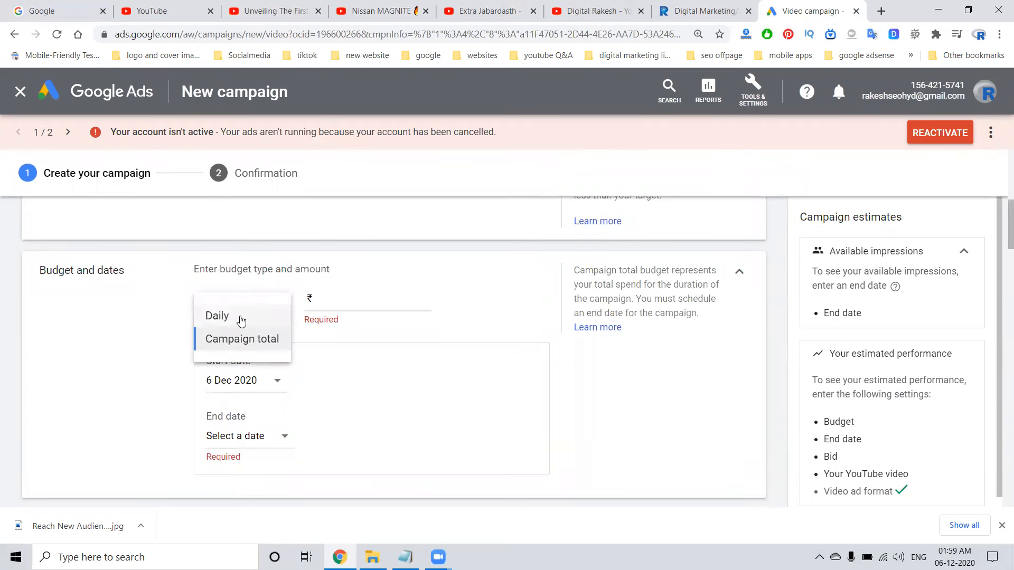
click(217, 315)
click(334, 297)
text(150.00)
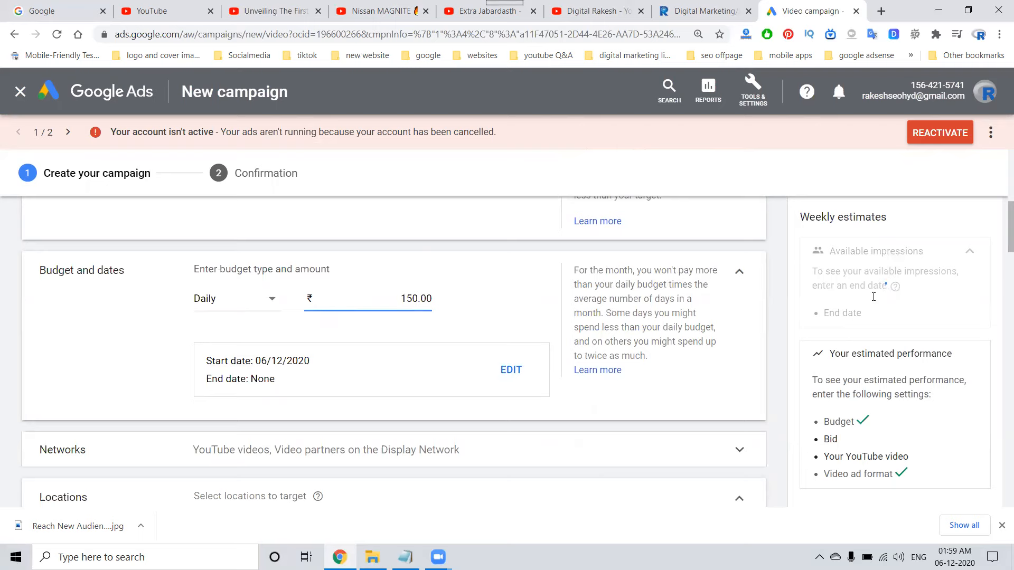
double_click(410, 301)
text(500.00)
click(525, 285)
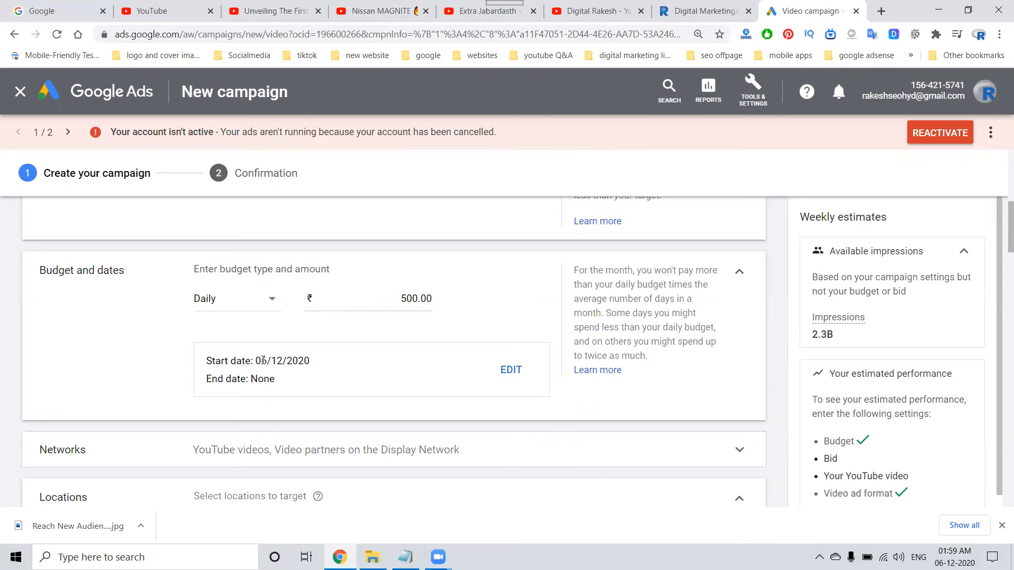
Open the Networks settings to review where the video ads can appear.
scroll(263, 360, down, 3)
click(257, 272)
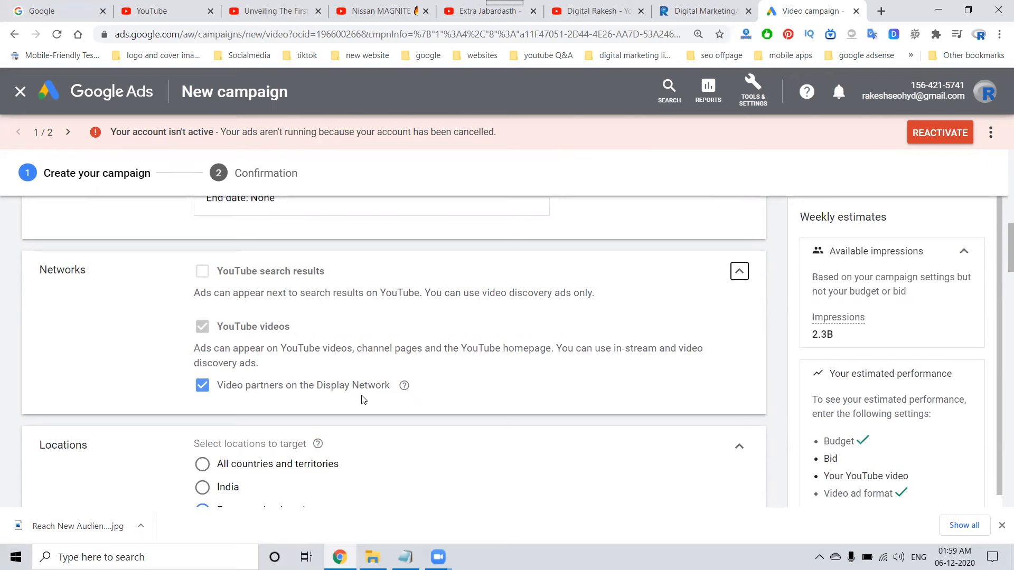
Switch to the Rakesh Tech Solutions website and look through the blog post "How to Add Pop Up Video into a Website" for its embedded video.
click(702, 13)
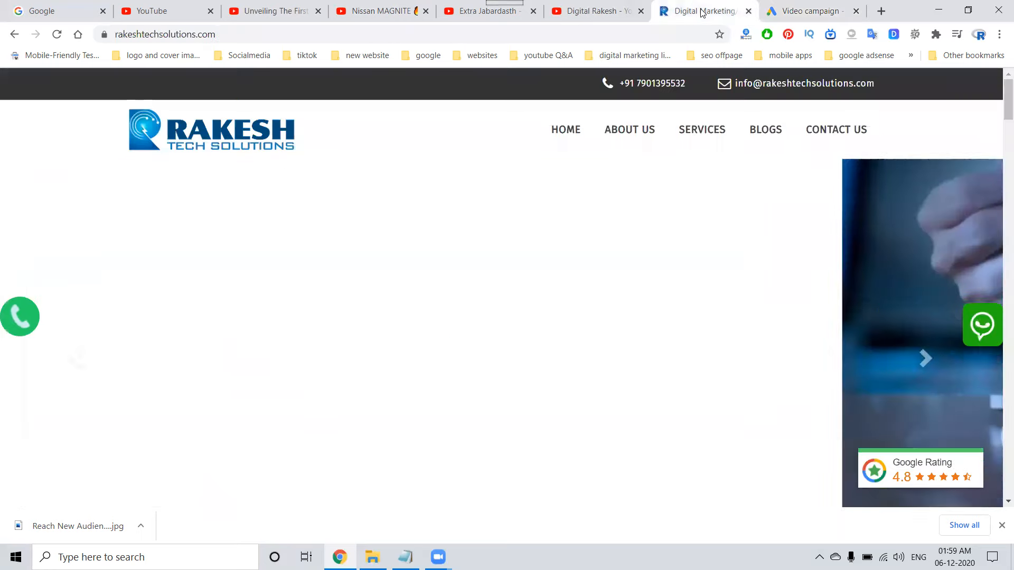
click(766, 130)
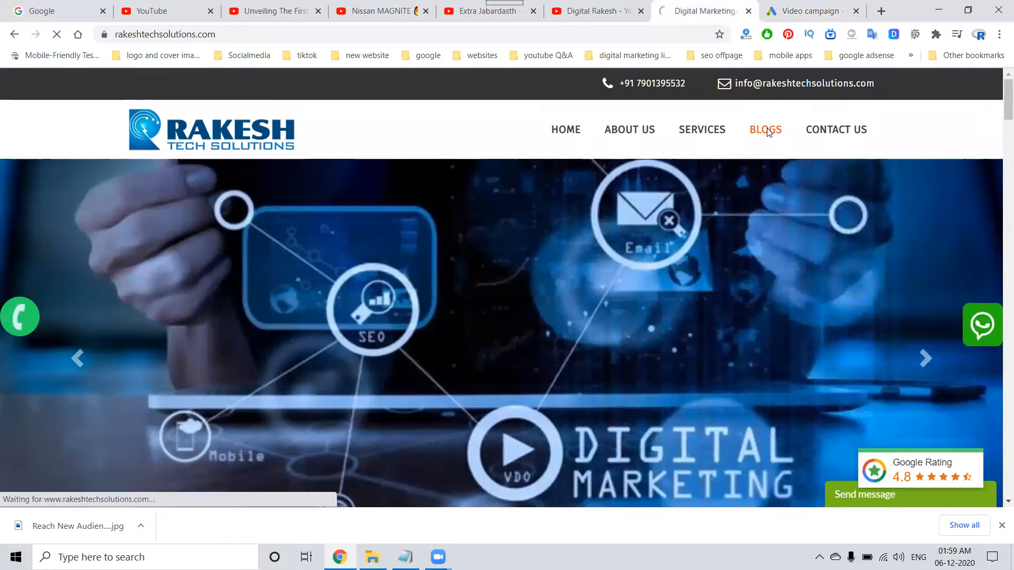
scroll(247, 301, down, 5)
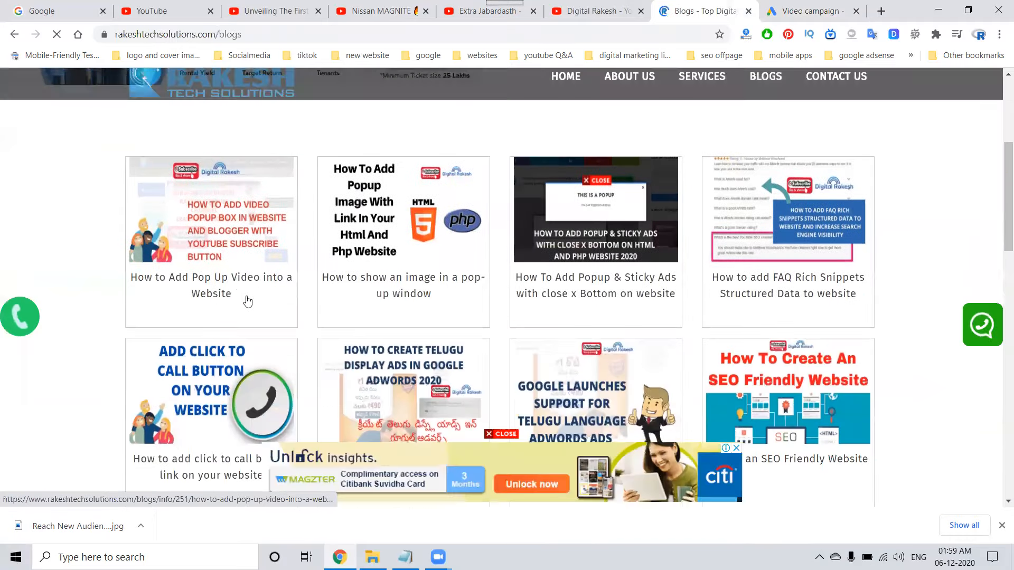
click(235, 280)
scroll(259, 300, down, 6)
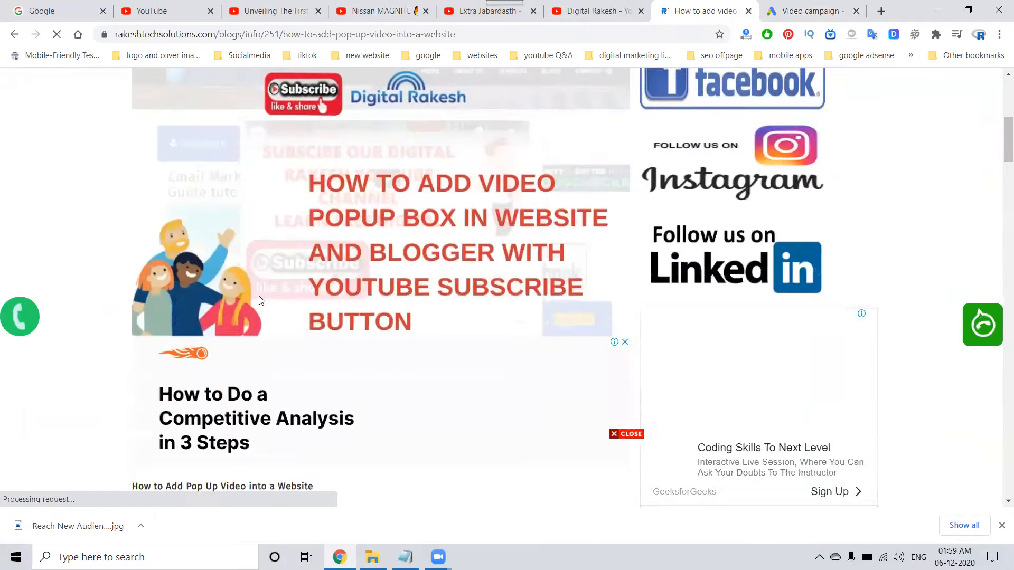
scroll(259, 301, down, 10)
scroll(259, 299, down, 5)
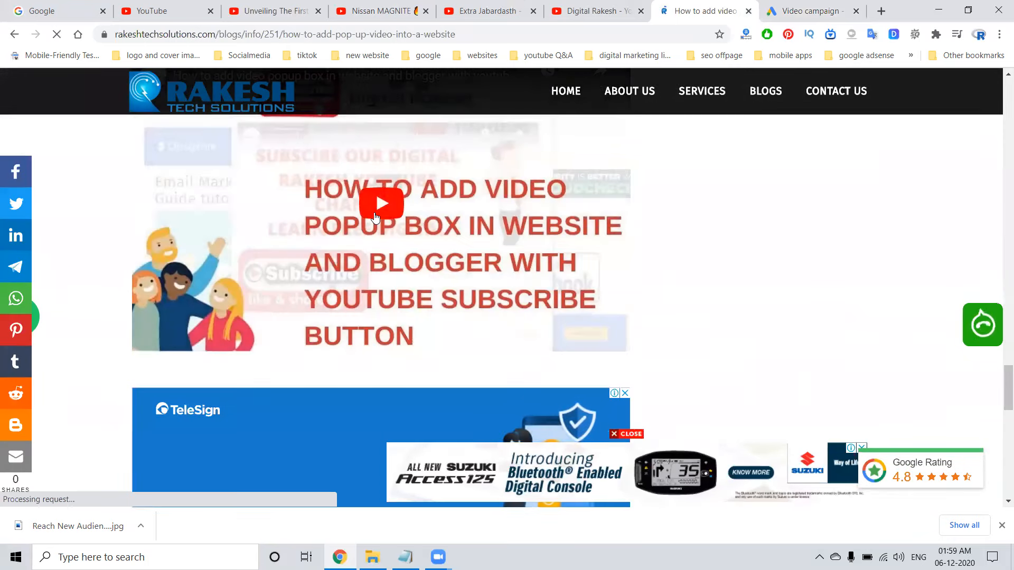
Play the blog post's embedded YouTube video, dismiss the subscribe popup and return to the blog list.
click(380, 204)
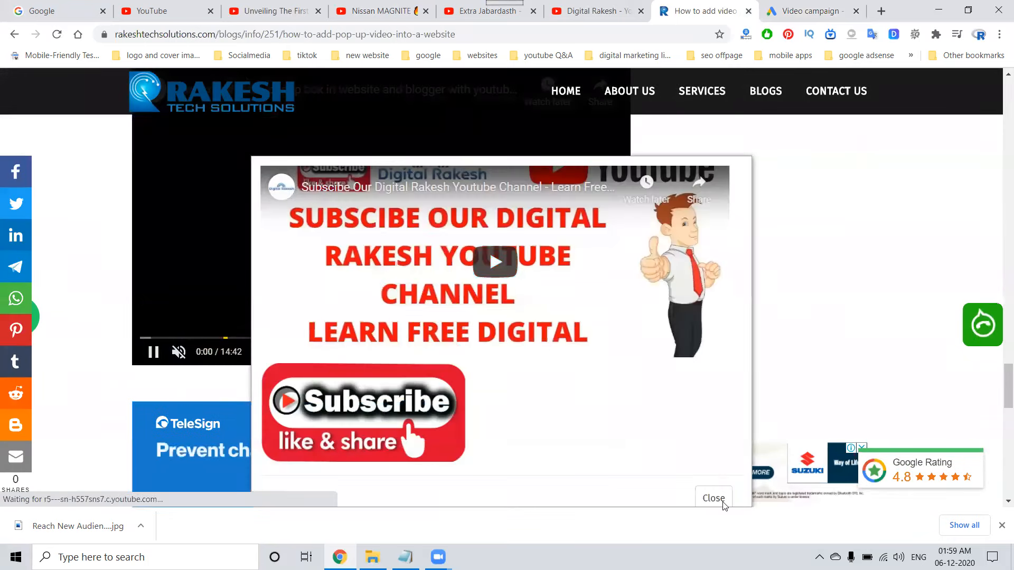
click(720, 501)
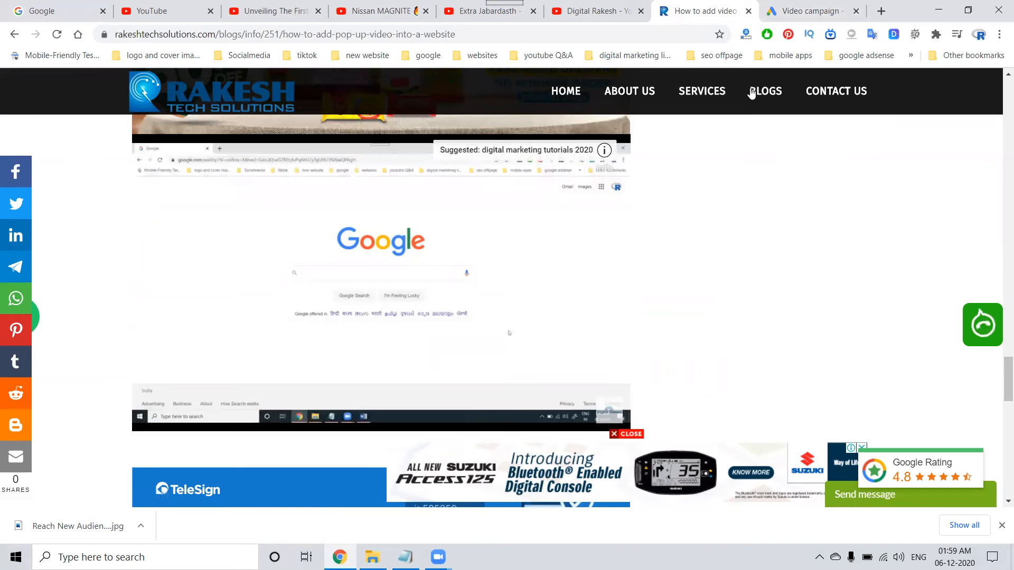
click(767, 93)
Return to the Google Ads campaign and set the customer languages to All languages.
click(792, 11)
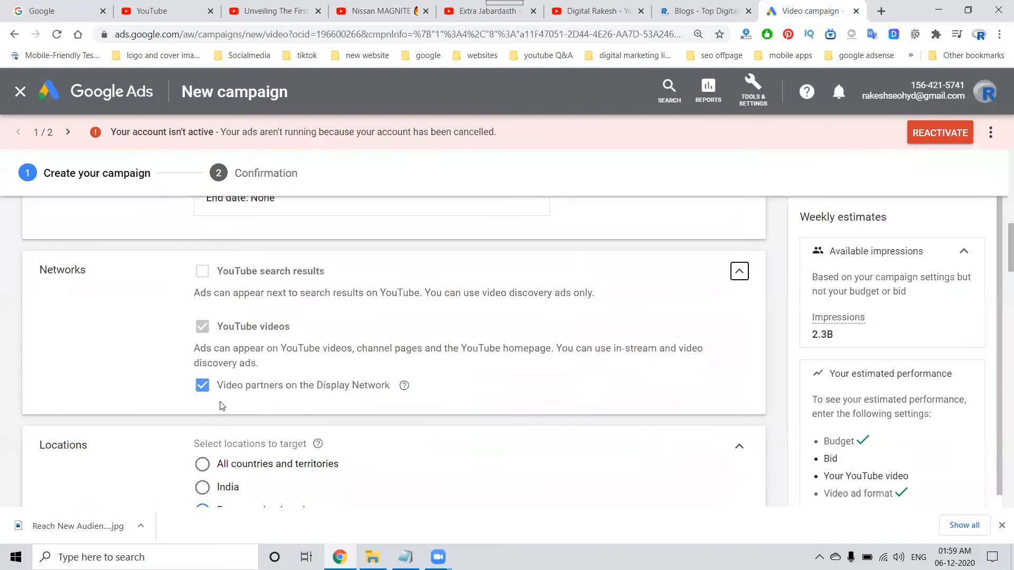
scroll(249, 418, down, 4)
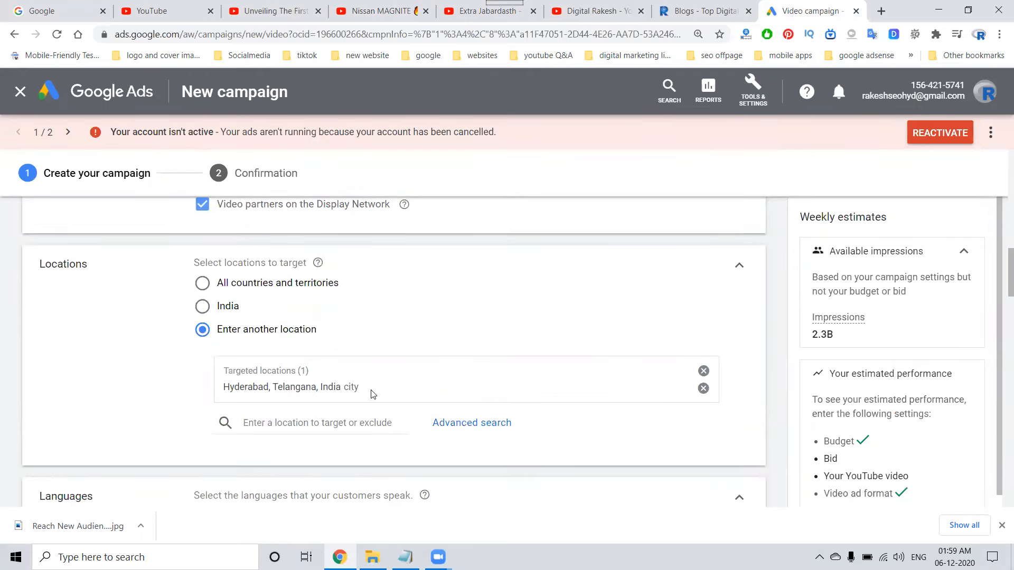
scroll(372, 394, down, 3)
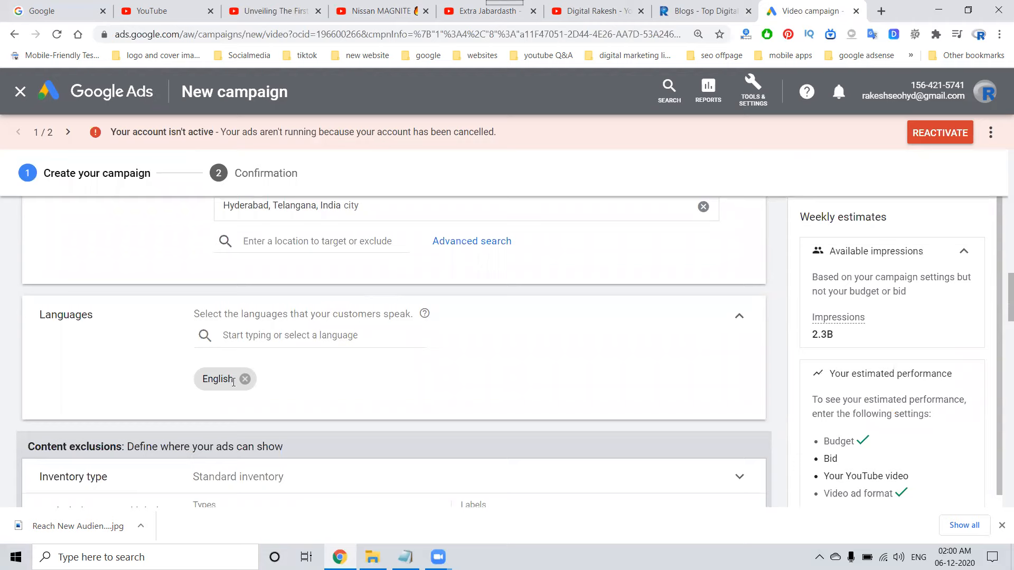
click(253, 334)
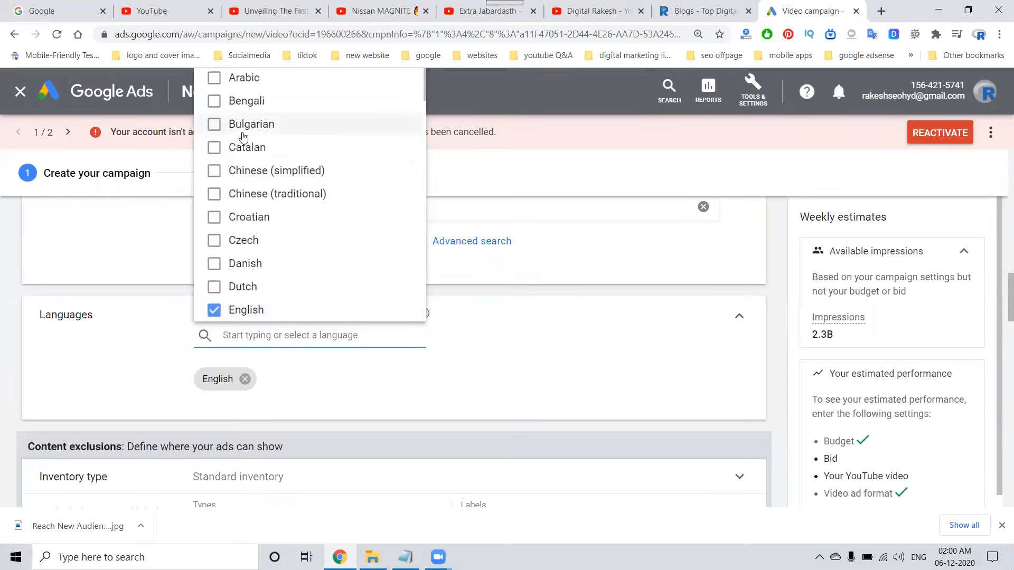
scroll(472, 304, up, 5)
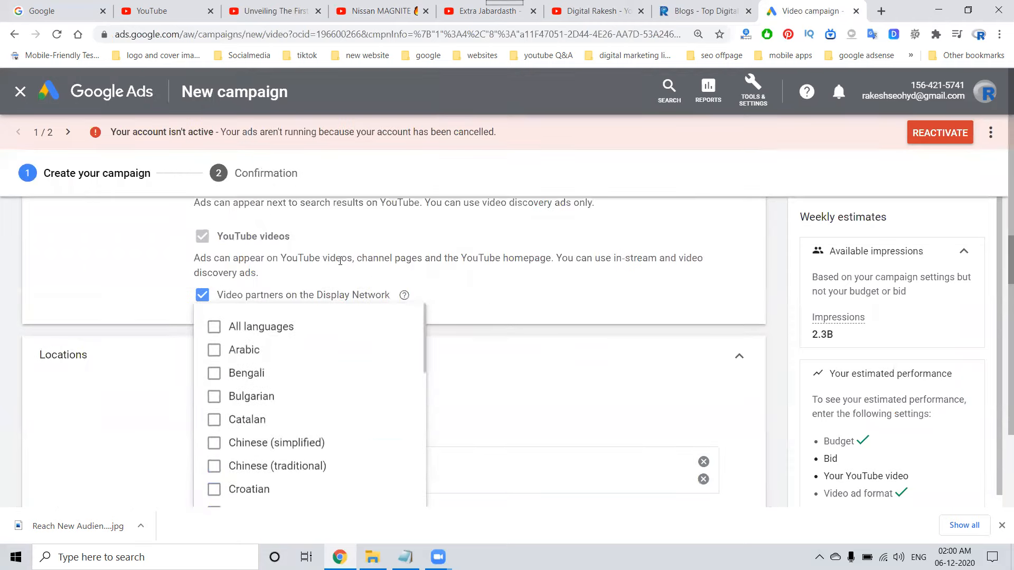
click(237, 328)
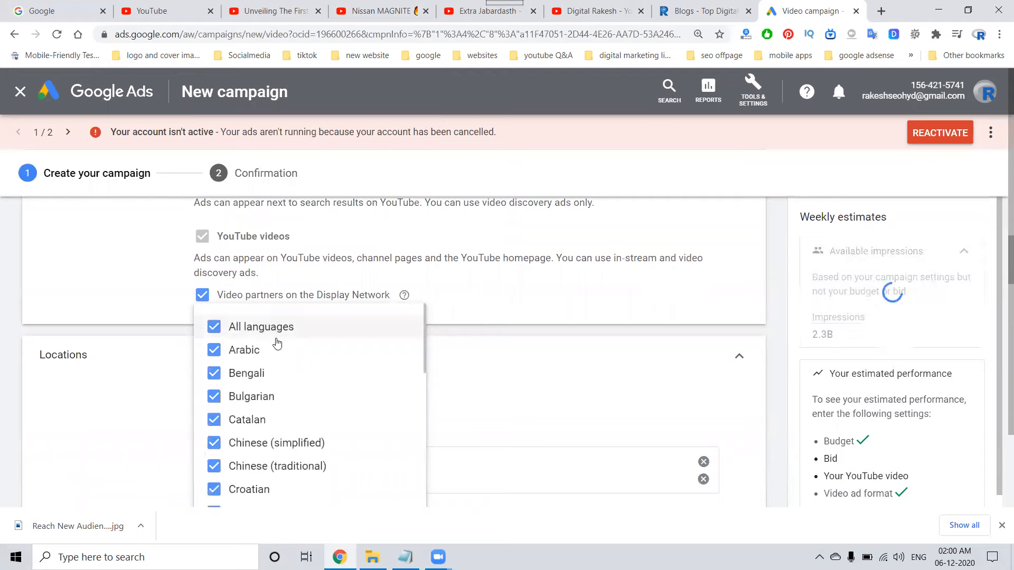
click(476, 398)
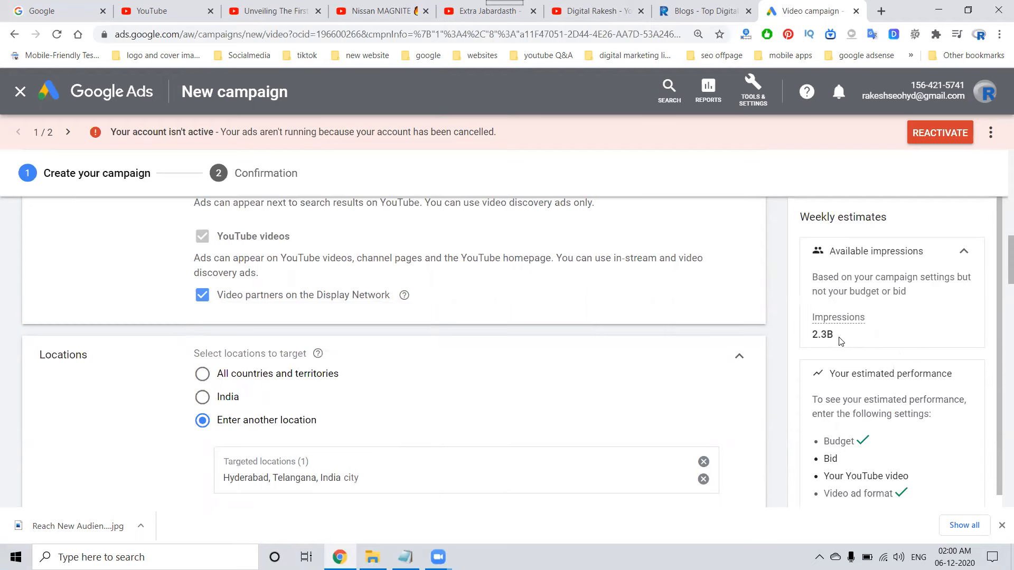
Limit the ad group's age targeting to 18 - 24, 25 - 34 and 35 - 44, keeping all genders, parental statuses and household incomes.
scroll(533, 393, down, 7)
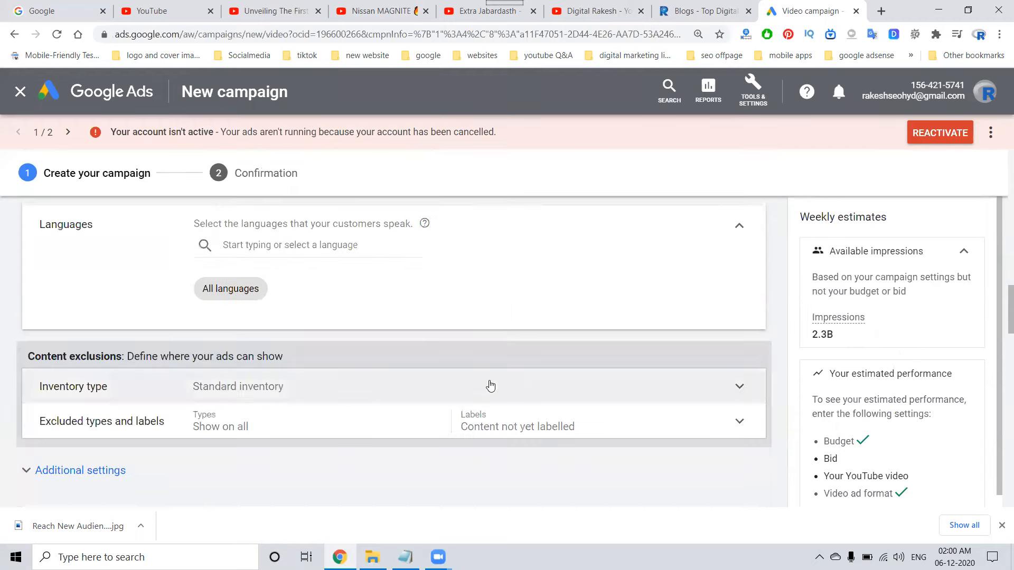
scroll(364, 347, down, 2)
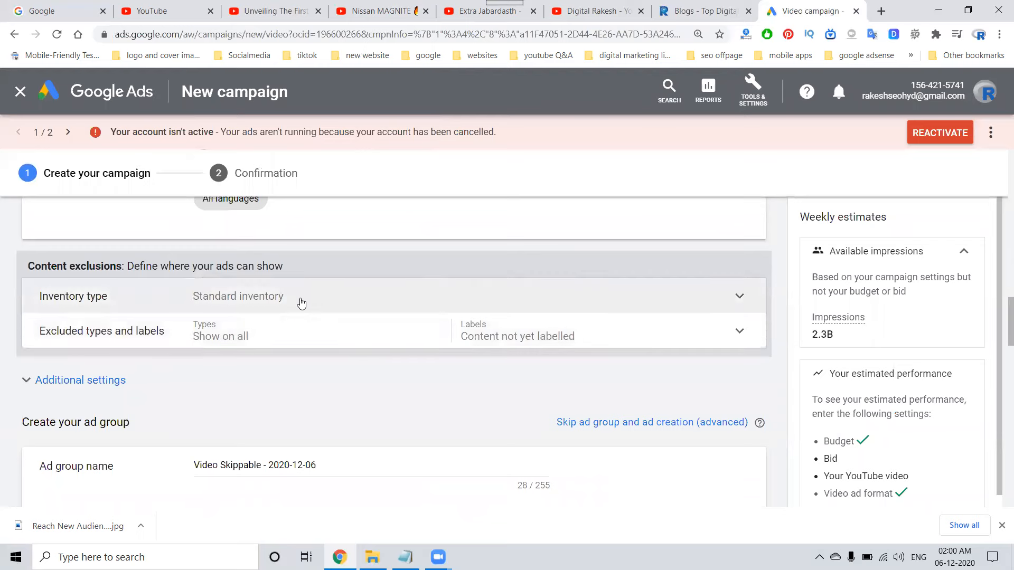
scroll(305, 343, down, 2)
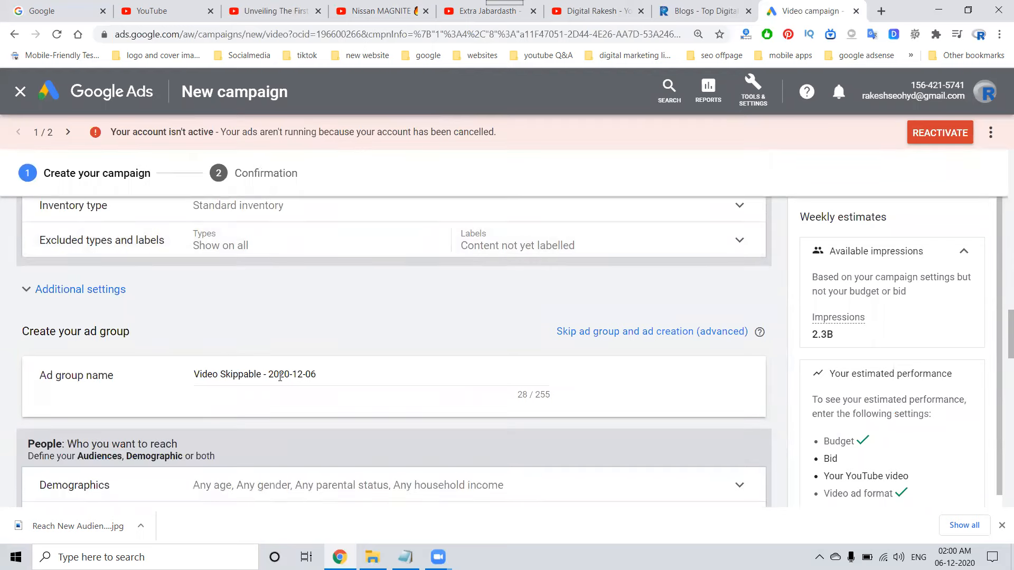
scroll(270, 378, down, 3)
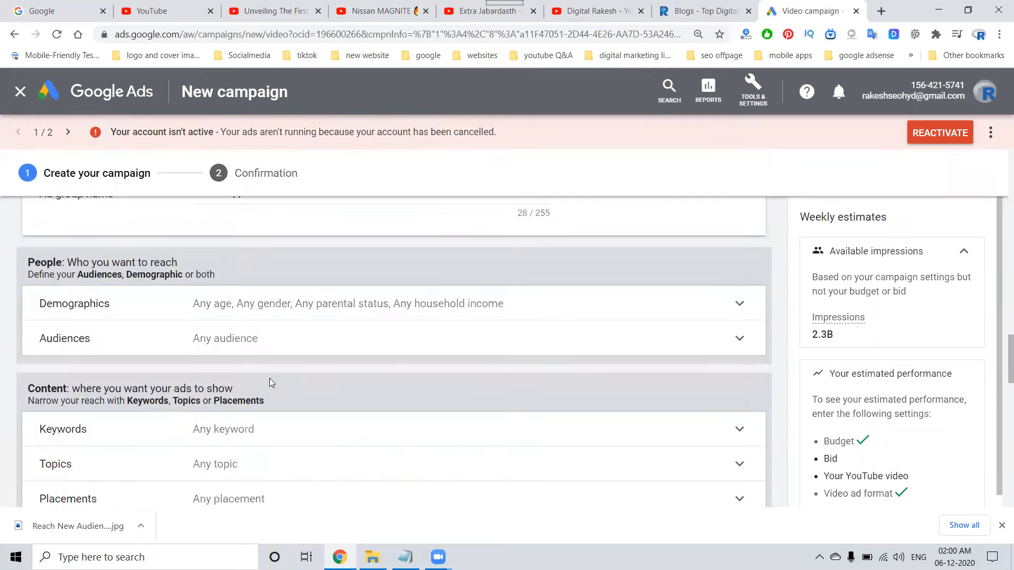
click(232, 311)
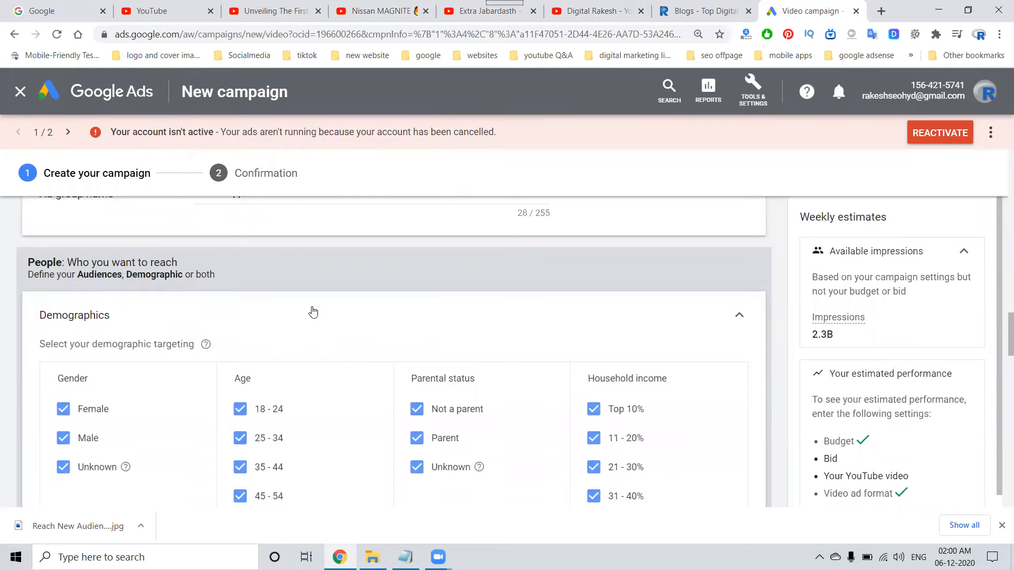
click(241, 493)
click(240, 463)
click(240, 435)
click(239, 406)
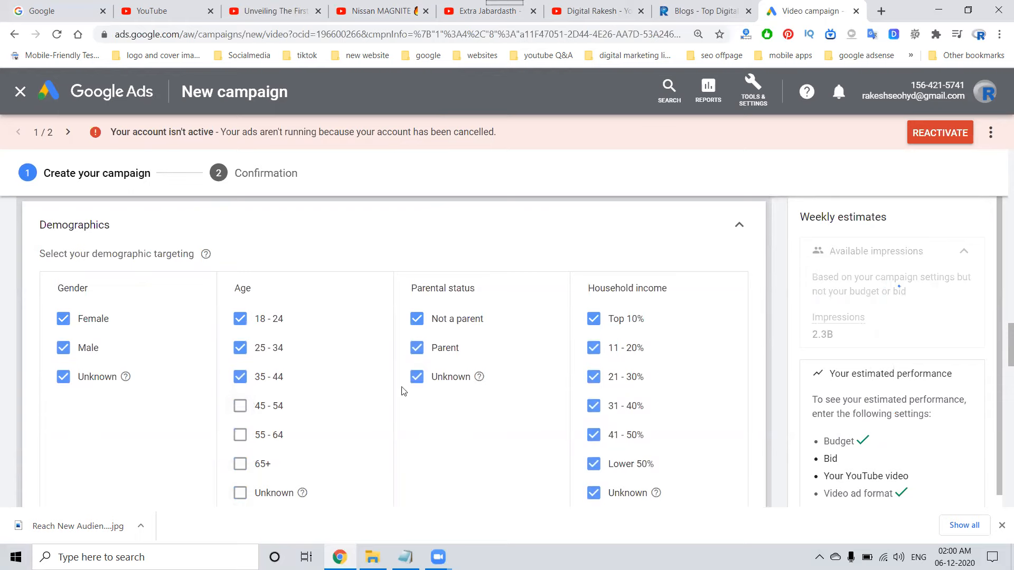
click(418, 378)
click(417, 377)
click(739, 225)
Search the audiences for "educat" and target the in-market audience Education.
click(224, 250)
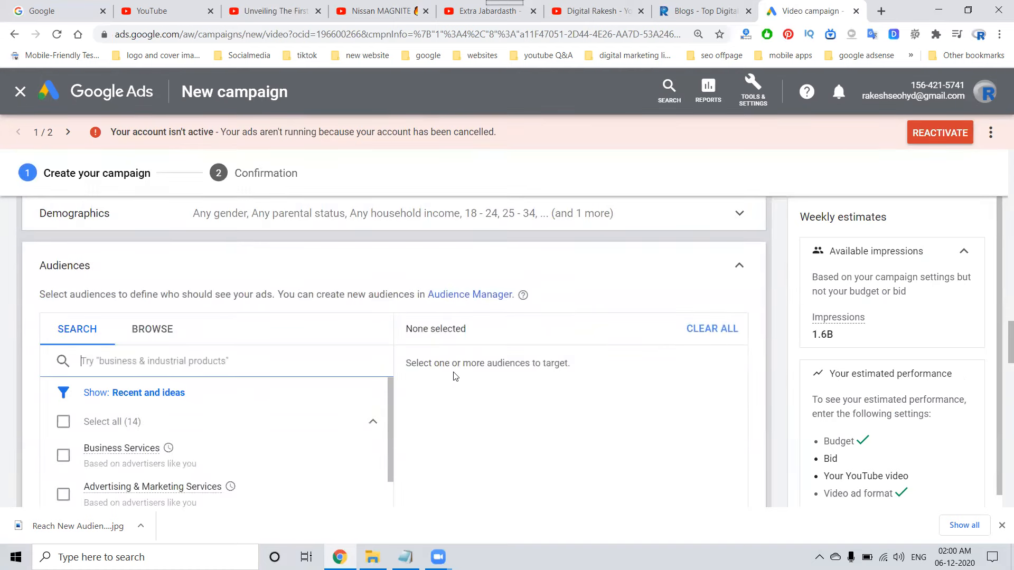
text(educat)
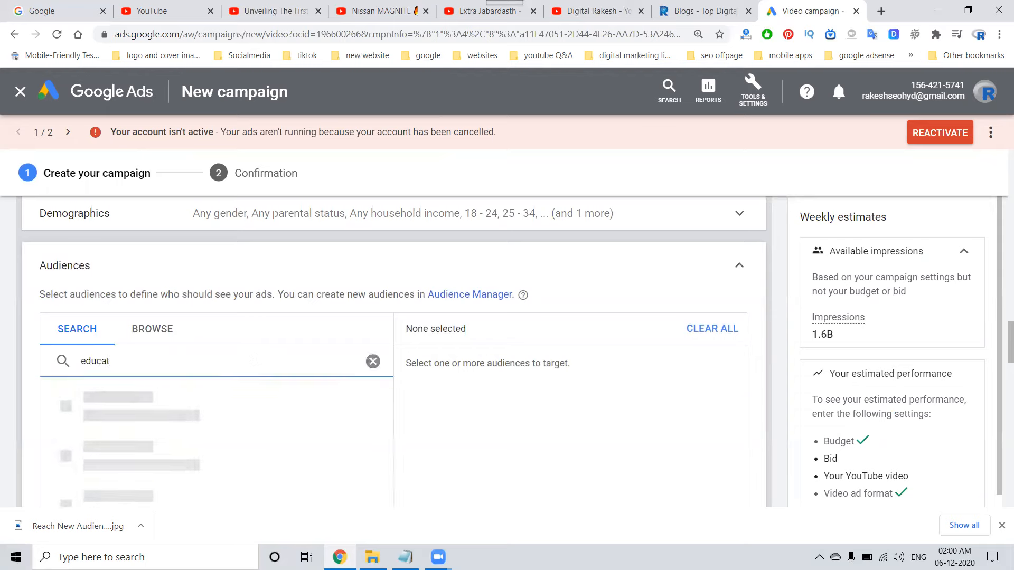
click(109, 434)
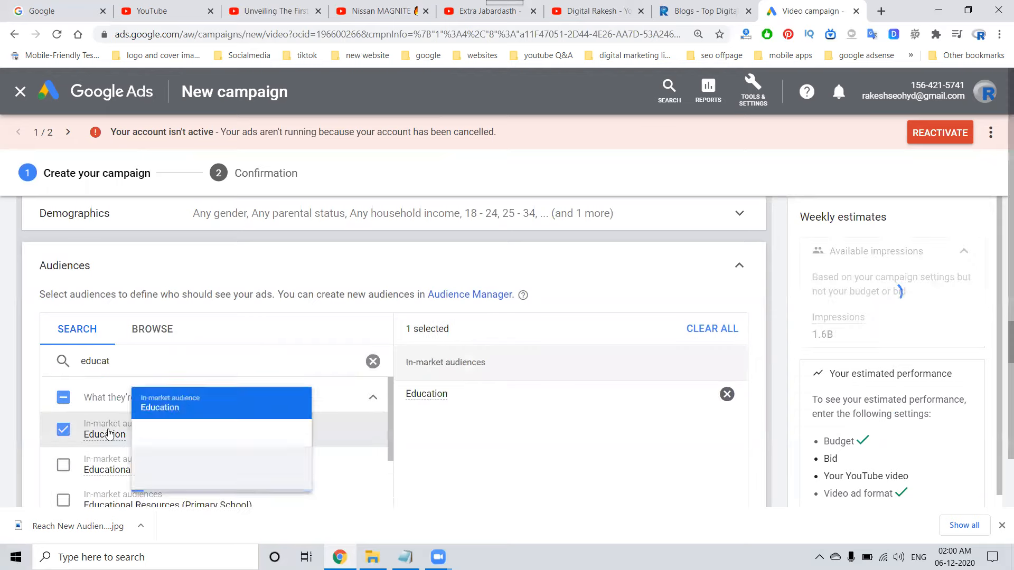
click(685, 276)
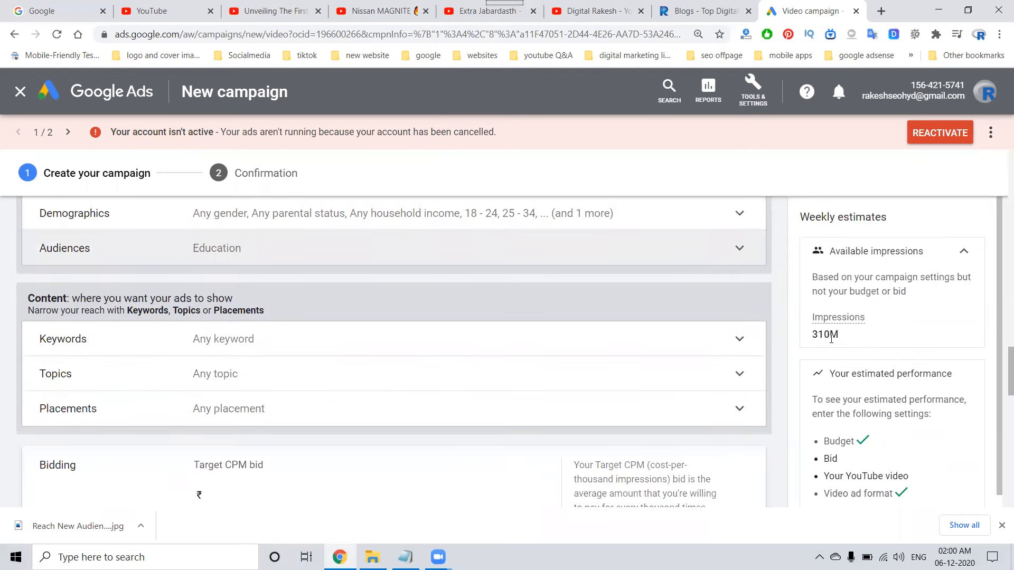
Remove the Education audience and leave the audience targeting open to any audience.
click(682, 248)
click(373, 363)
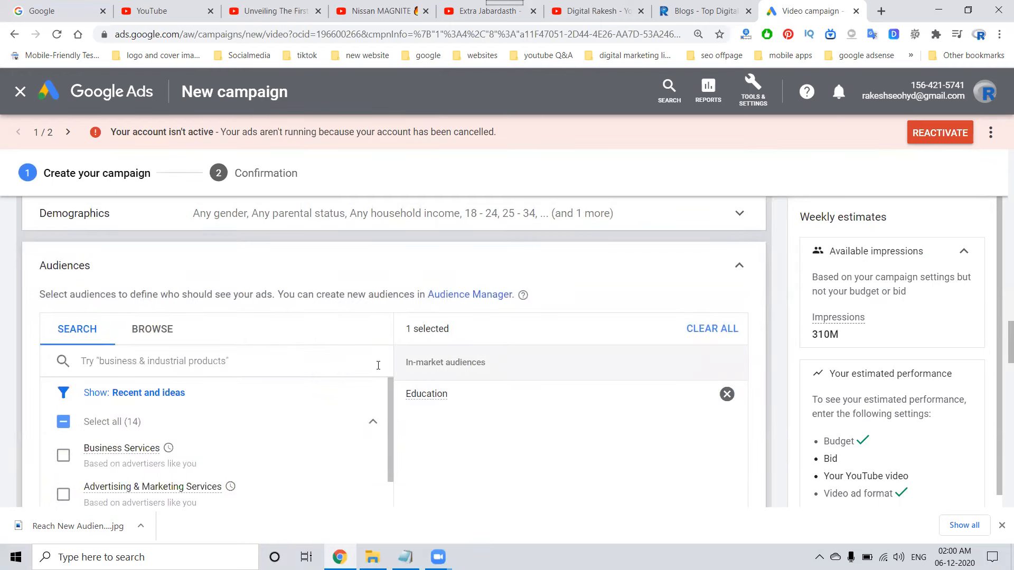
click(727, 394)
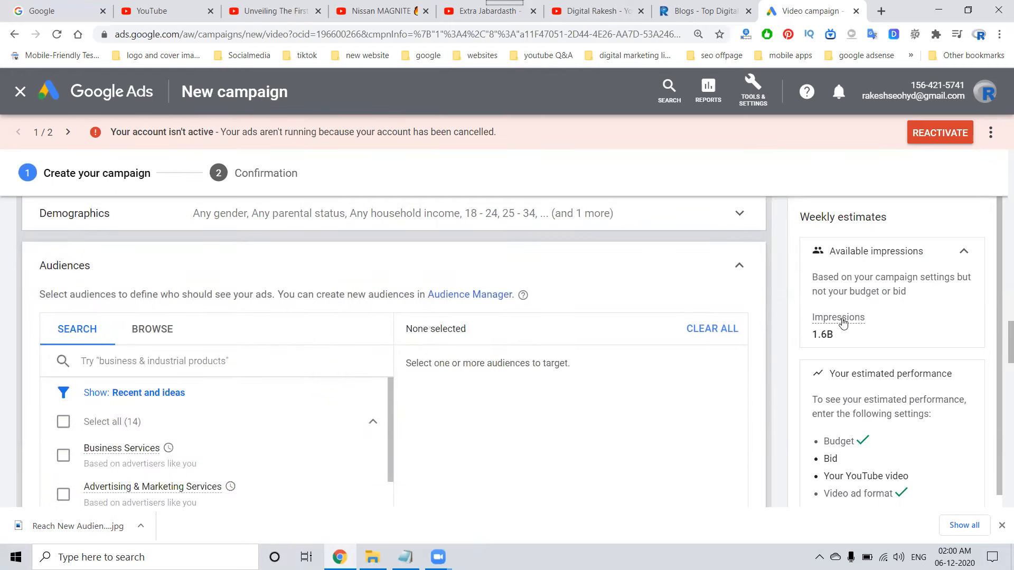
click(739, 265)
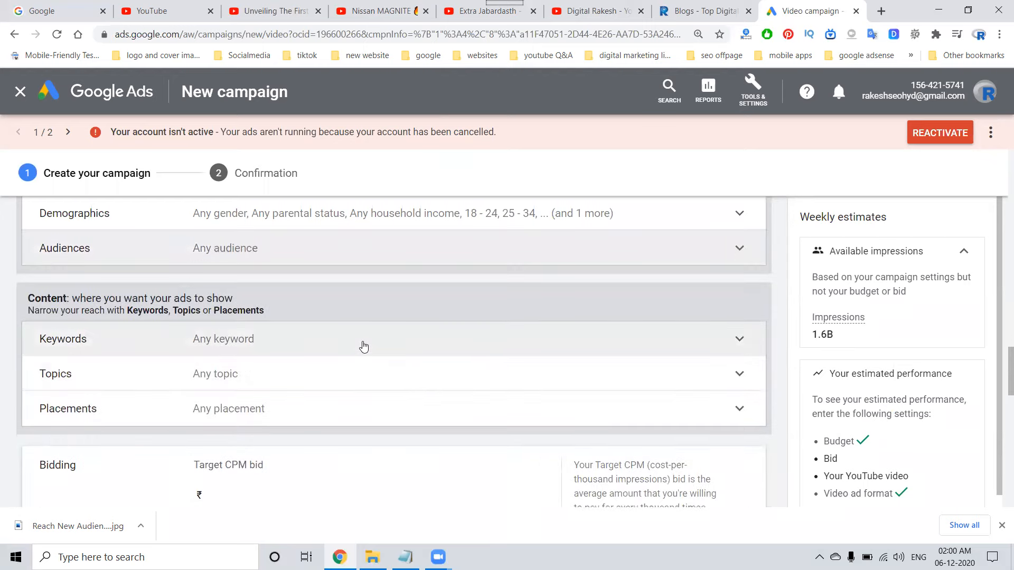
Add Jobs & Education as the targeted content topic for the ad group.
click(292, 390)
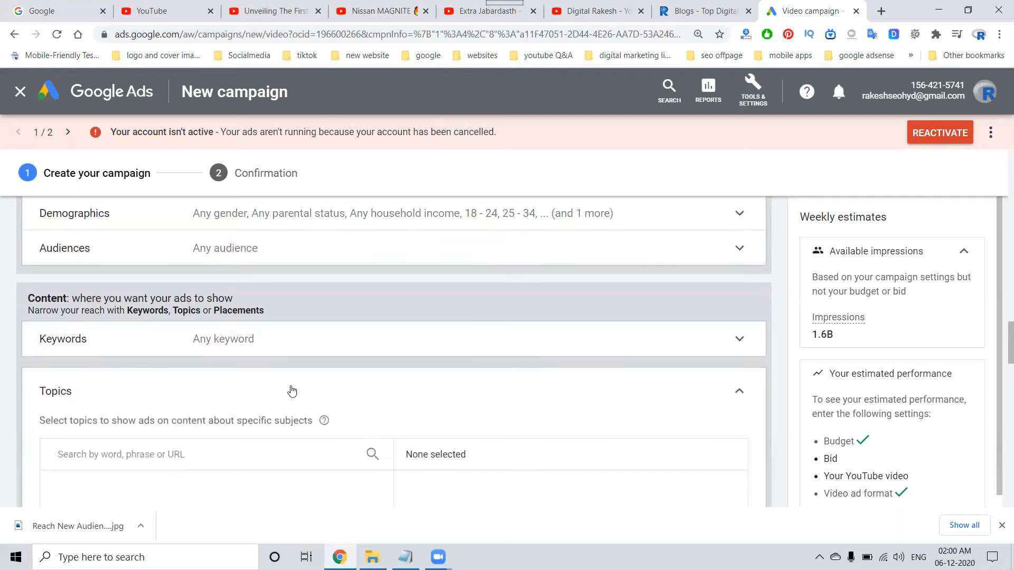
scroll(686, 400, down, 2)
scroll(165, 395, down, 4)
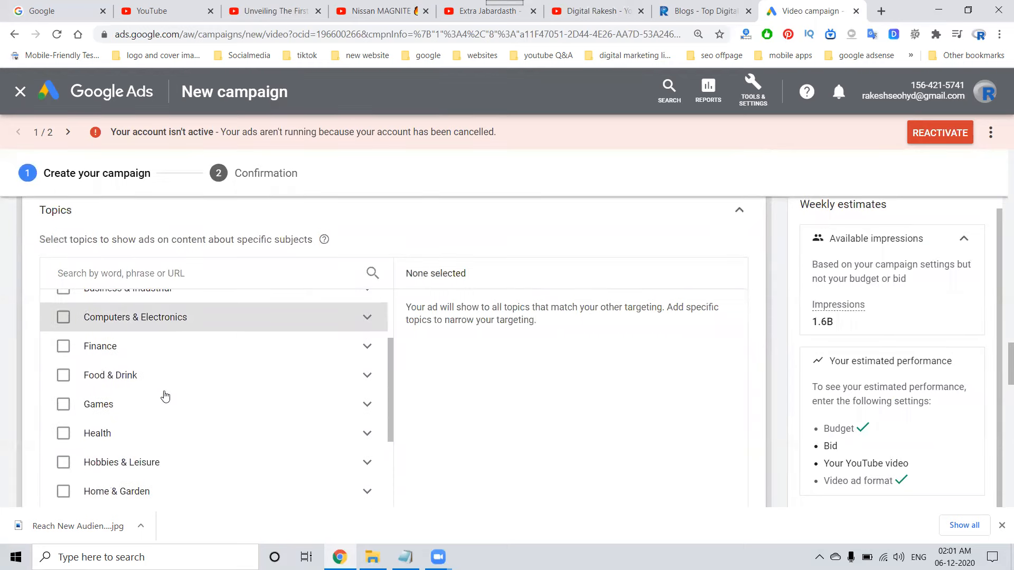
scroll(165, 395, down, 4)
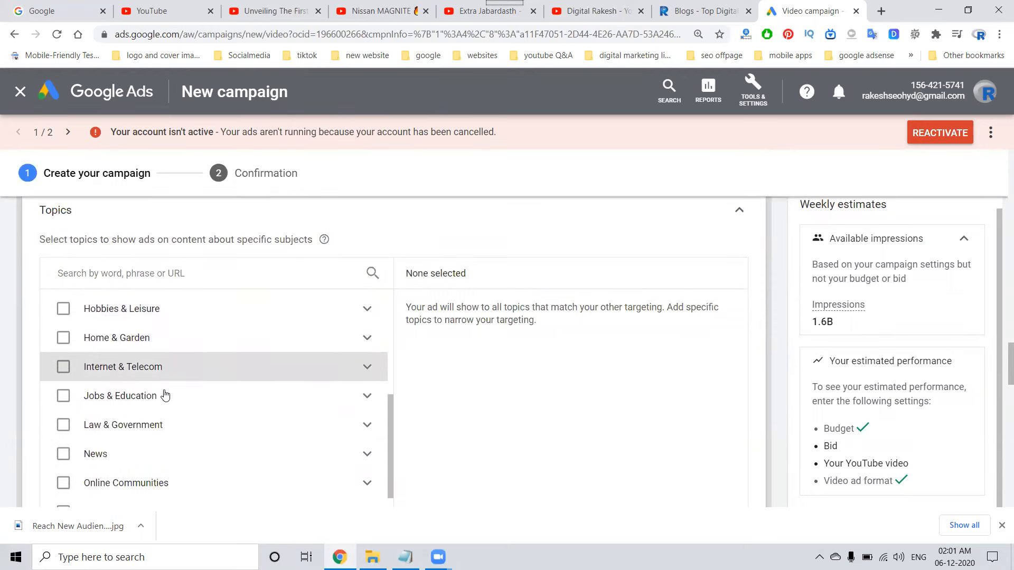
scroll(137, 370, up, 1)
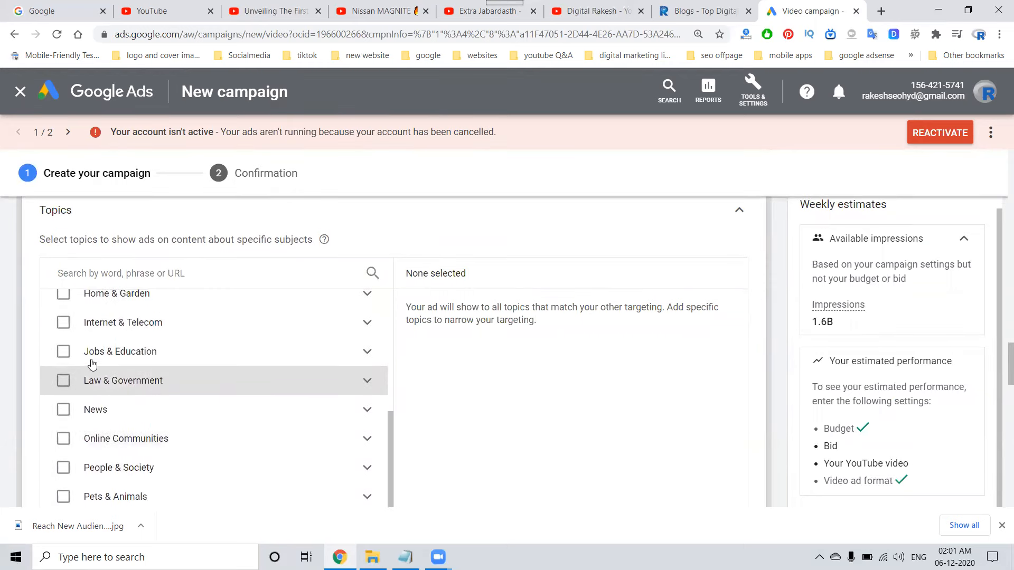
click(62, 352)
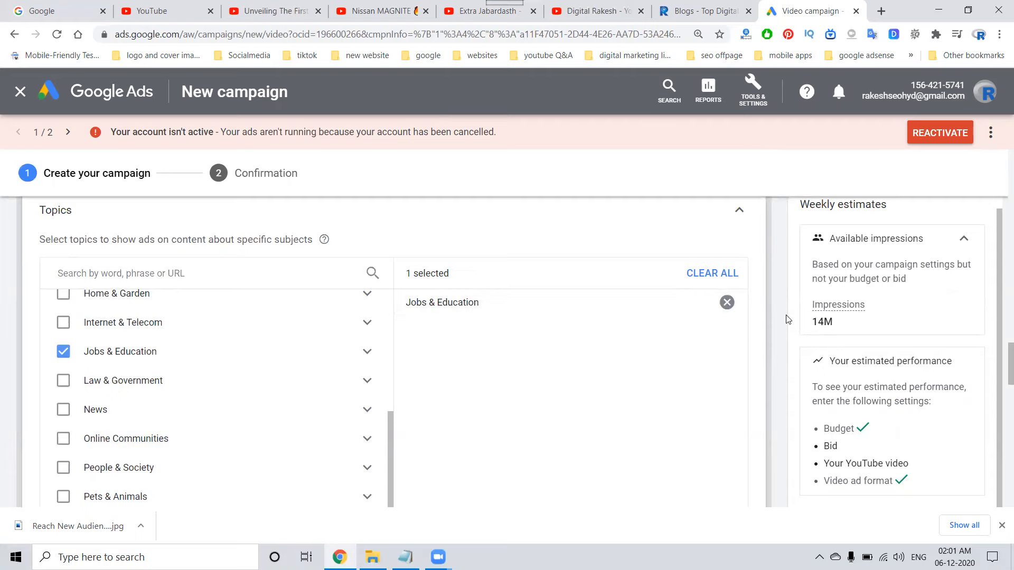
scroll(791, 325, down, 2)
scroll(782, 294, up, 3)
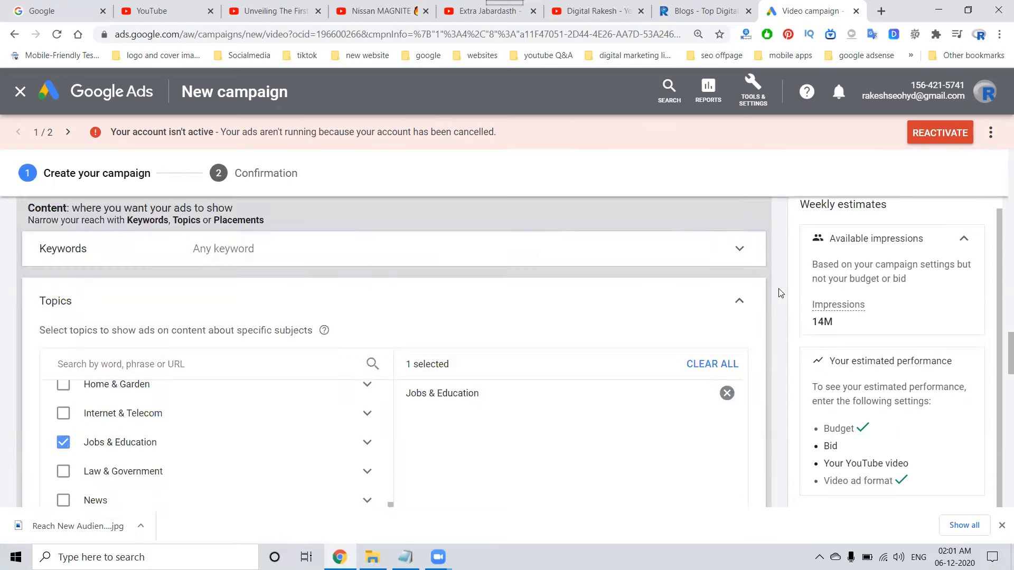
click(739, 302)
scroll(763, 320, down, 2)
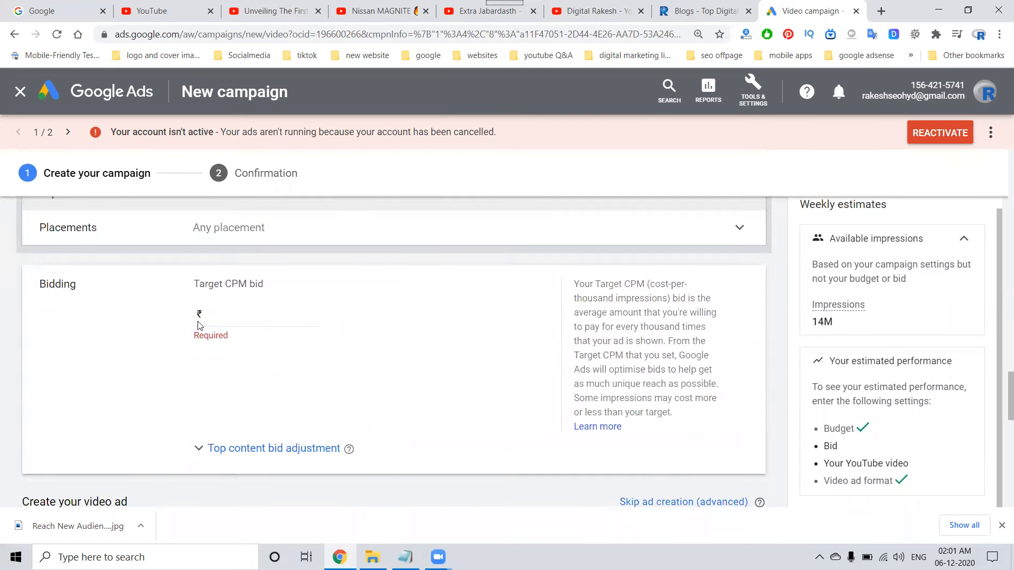
Open the ad group's placement targeting, check the YouTube channels category and switch to the YouTube videos category.
scroll(201, 311, up, 2)
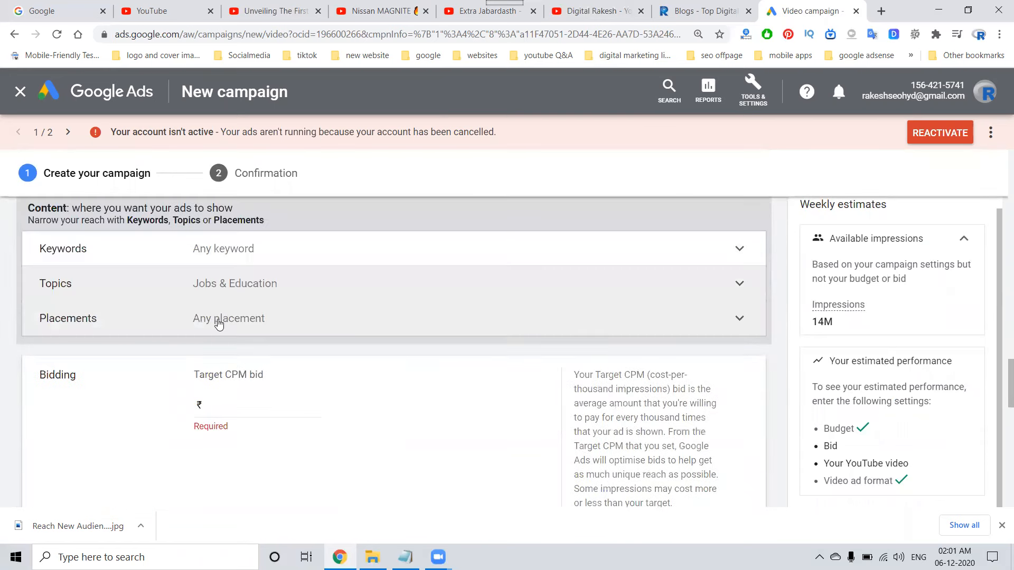
click(219, 319)
scroll(356, 367, down, 2)
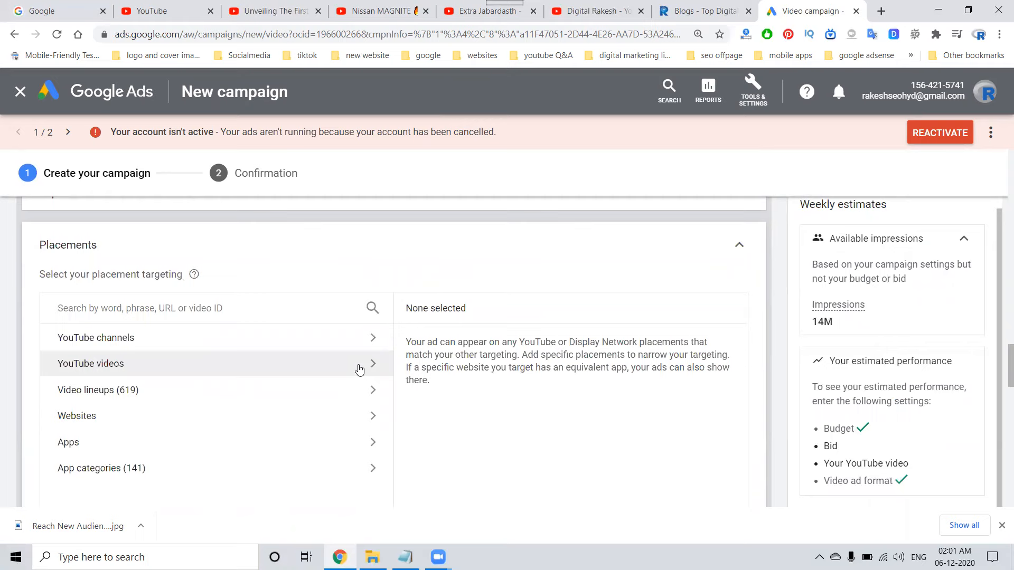
click(182, 338)
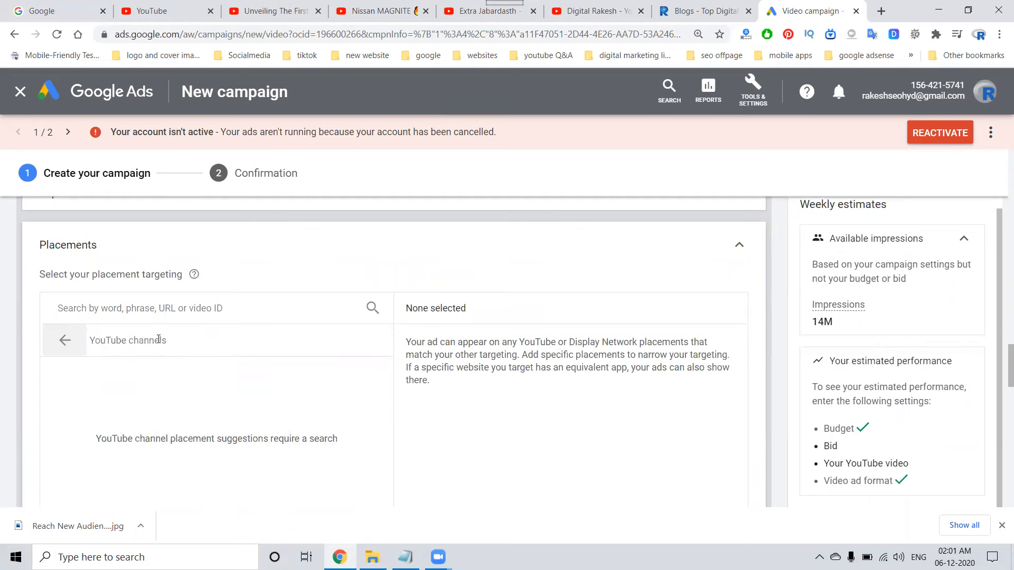
click(64, 341)
click(114, 371)
Switch to YouTube, open TV9's trending video GHMC Election Results 2020 LIVE, copy its URL and close the video.
key(ctrl+Tab)
key(ctrl+Tab)
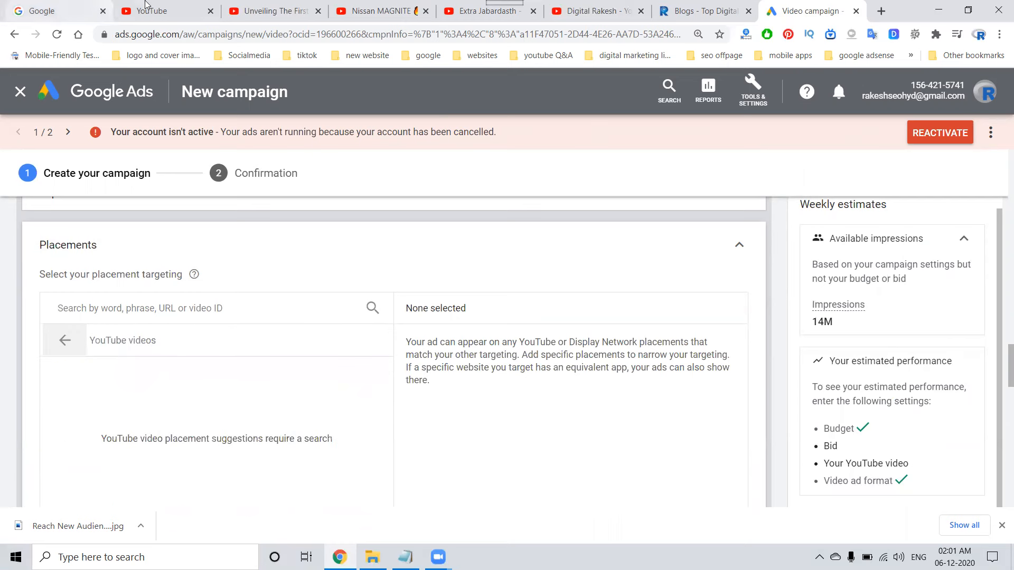
click(93, 157)
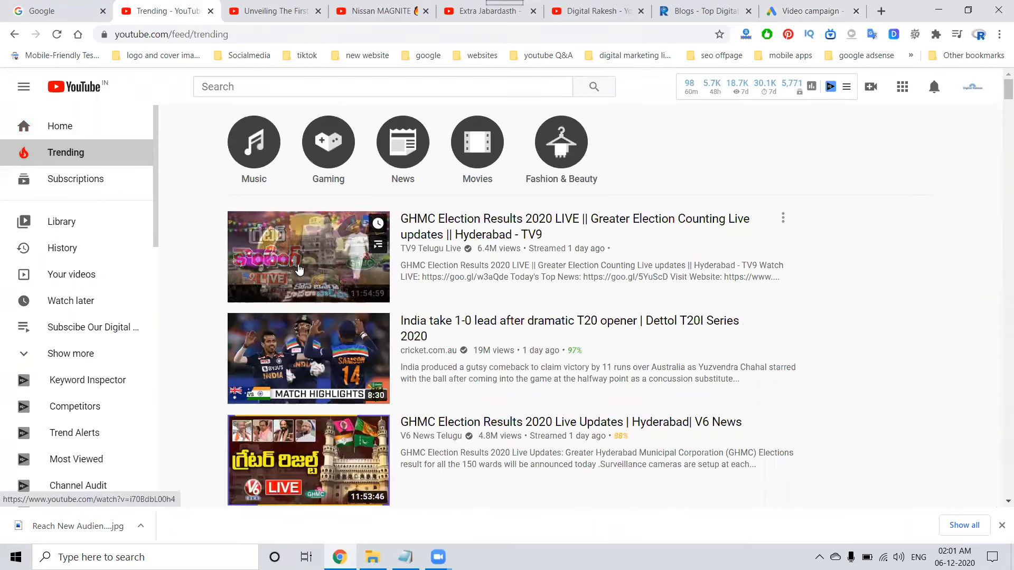
middle_click(303, 212)
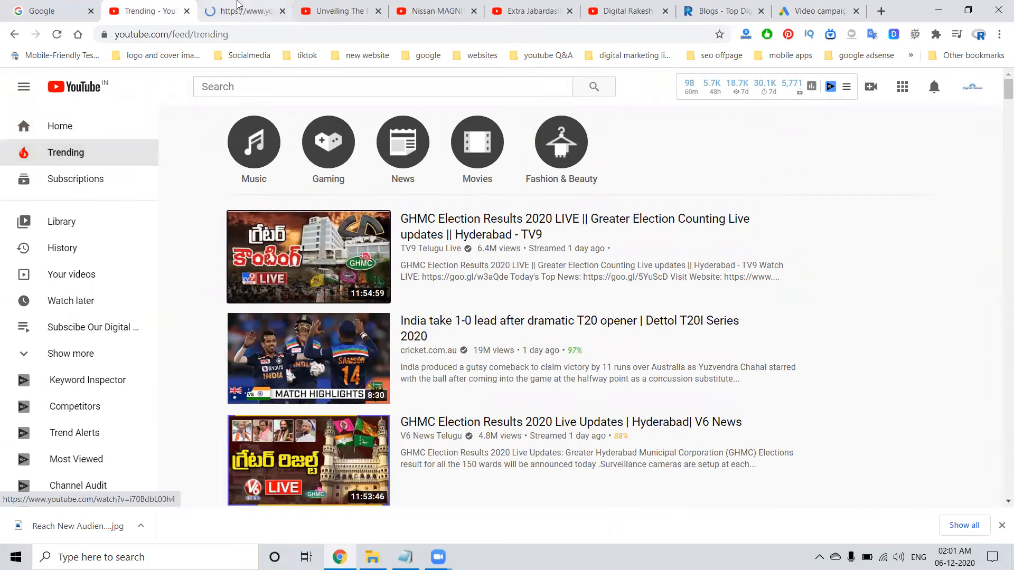
click(239, 11)
click(224, 32)
key(ctrl+c)
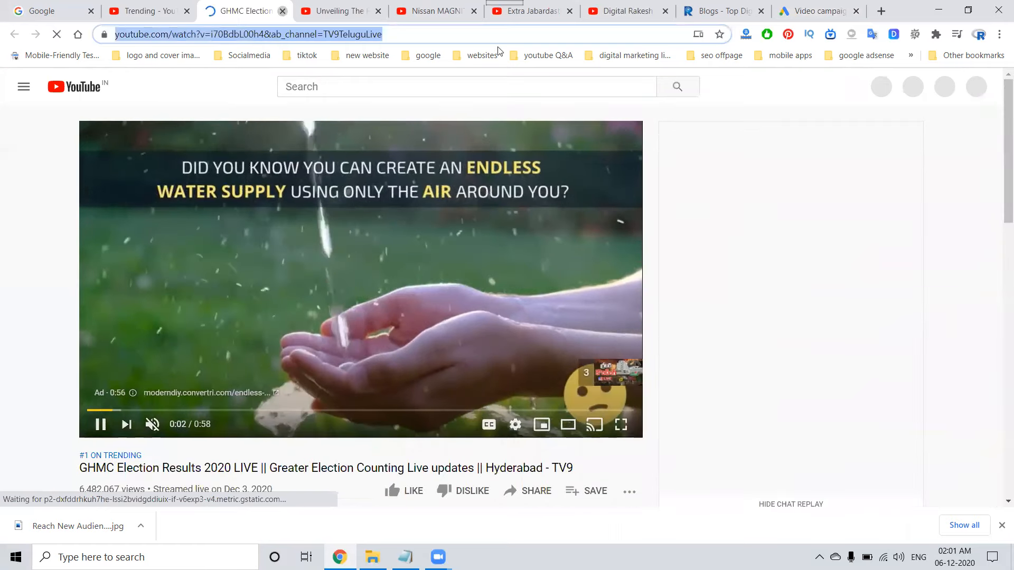
click(282, 11)
click(720, 4)
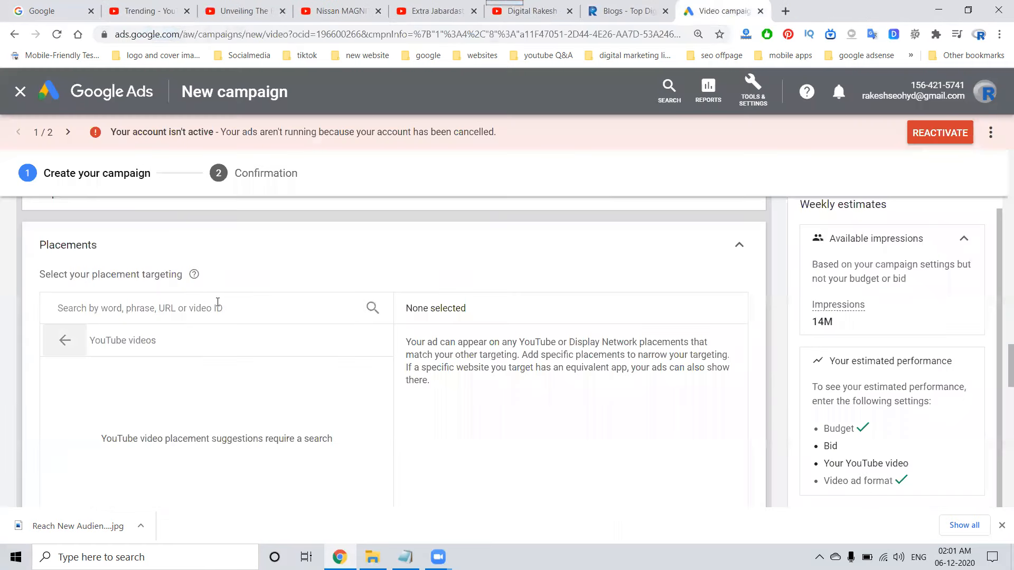
click(177, 310)
key(ctrl+v)
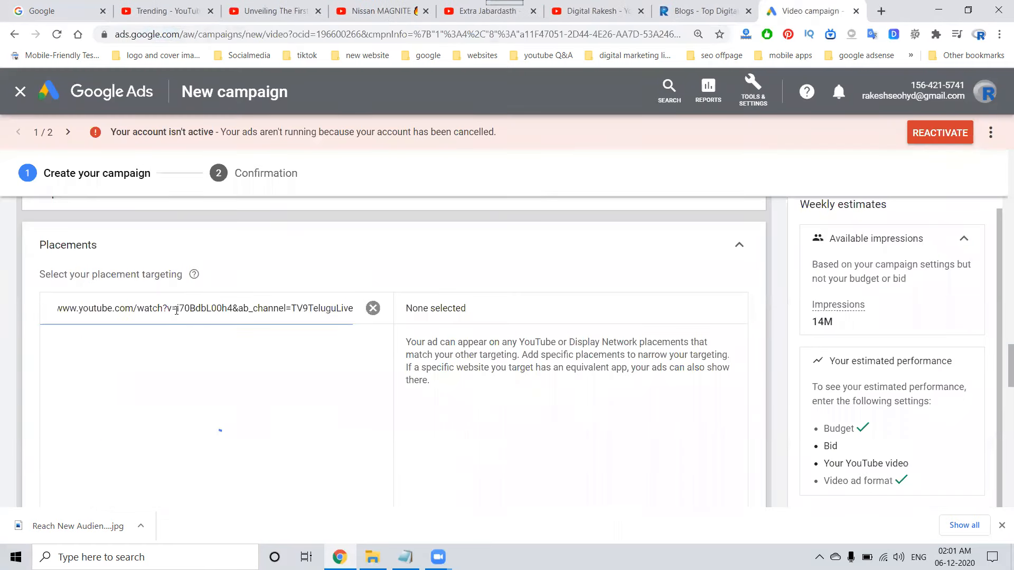
key(BackSpace)
key(BackSpace)
key(BackSpace)
key(BackSpace)
key(BackSpace)
key(BackSpace)
key(BackSpace)
key(BackSpace)
key(BackSpace)
key(BackSpace)
key(BackSpace)
key(BackSpace)
key(BackSpace)
key(BackSpace)
key(BackSpace)
key(BackSpace)
key(BackSpace)
key(BackSpace)
key(BackSpace)
key(BackSpace)
key(BackSpace)
key(BackSpace)
key(BackSpace)
key(BackSpace)
key(BackSpace)
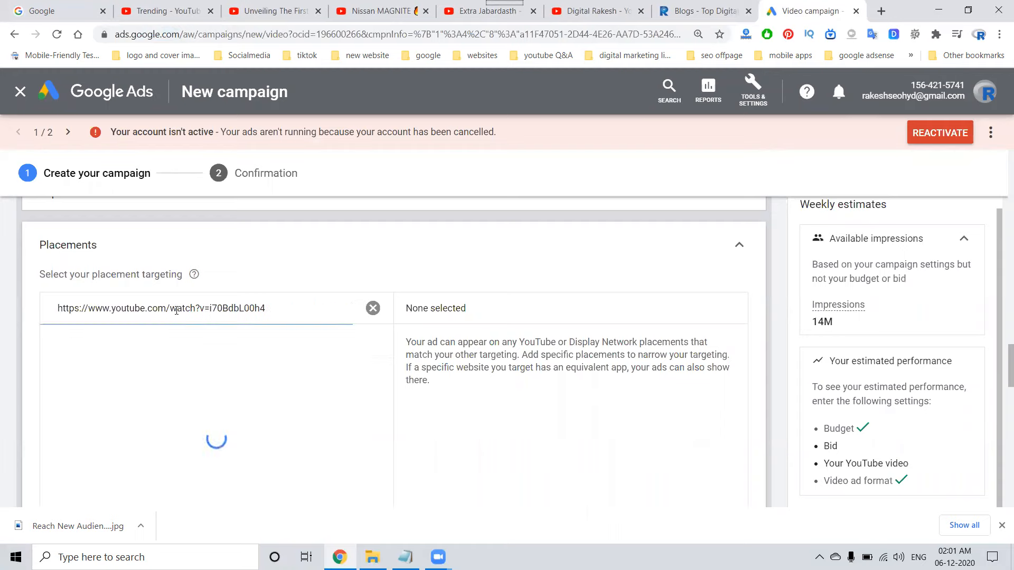
Search by the video ID i70BdbL00h4 only and target the GHMC Election Results 2020 LIVE video as a placement.
double_click(228, 311)
key(ctrl+c)
key(ctrl+a)
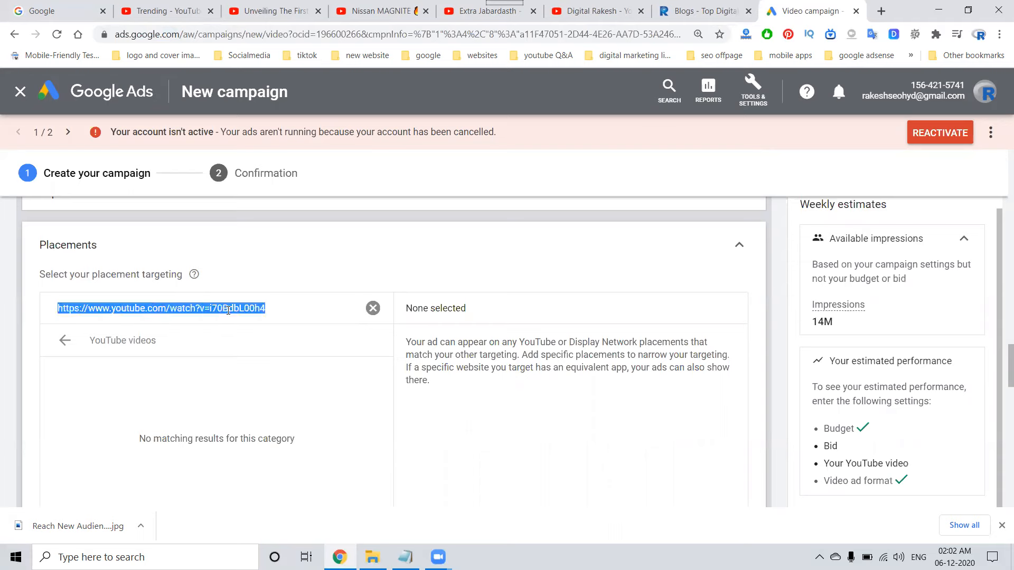
key(ctrl+v)
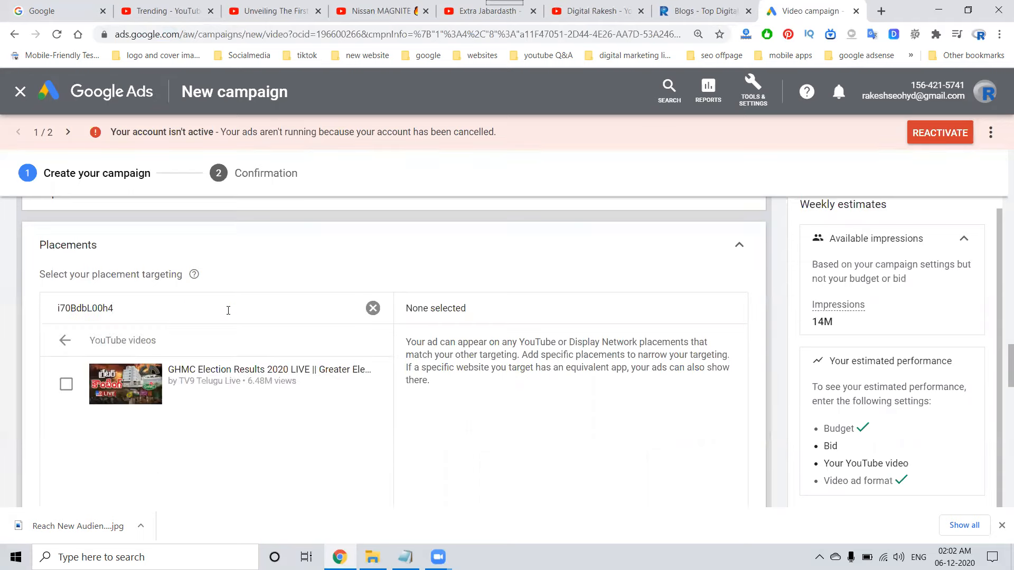
click(238, 379)
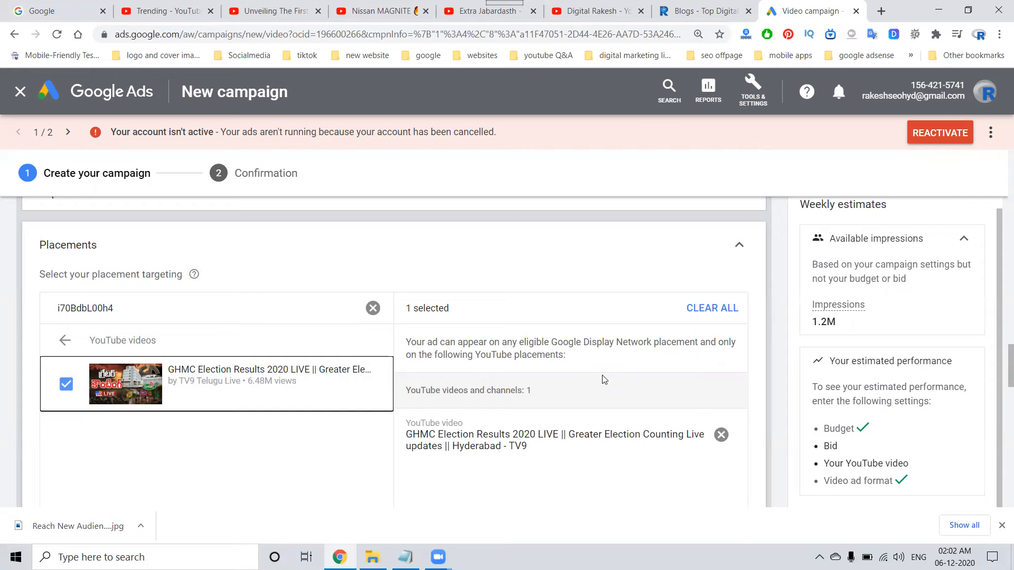
Switch the placement search to YouTube channels and copy the handle Tv9 from the TV9 Telugu Live channel's URL on YouTube.
click(372, 308)
click(64, 340)
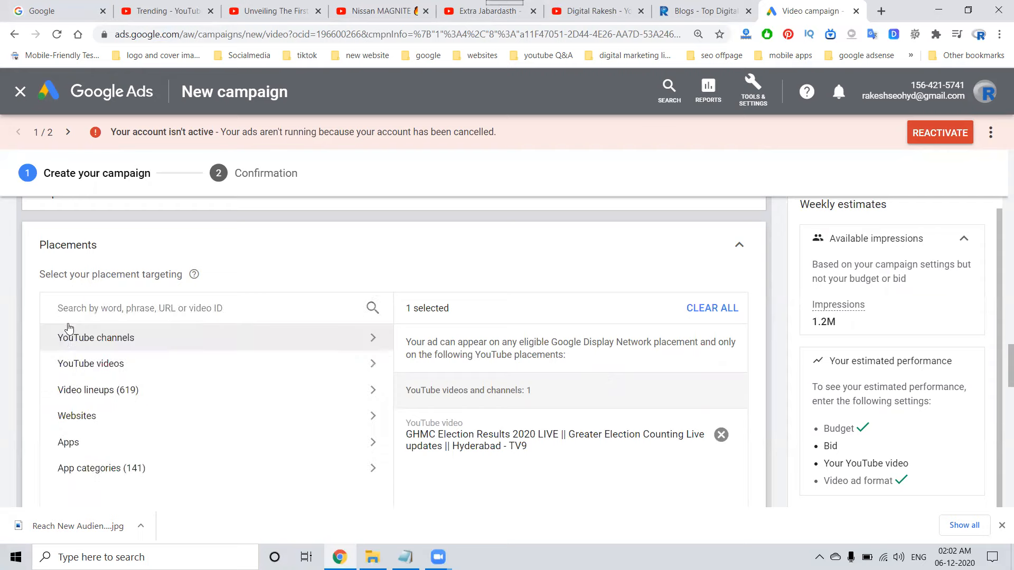
click(63, 339)
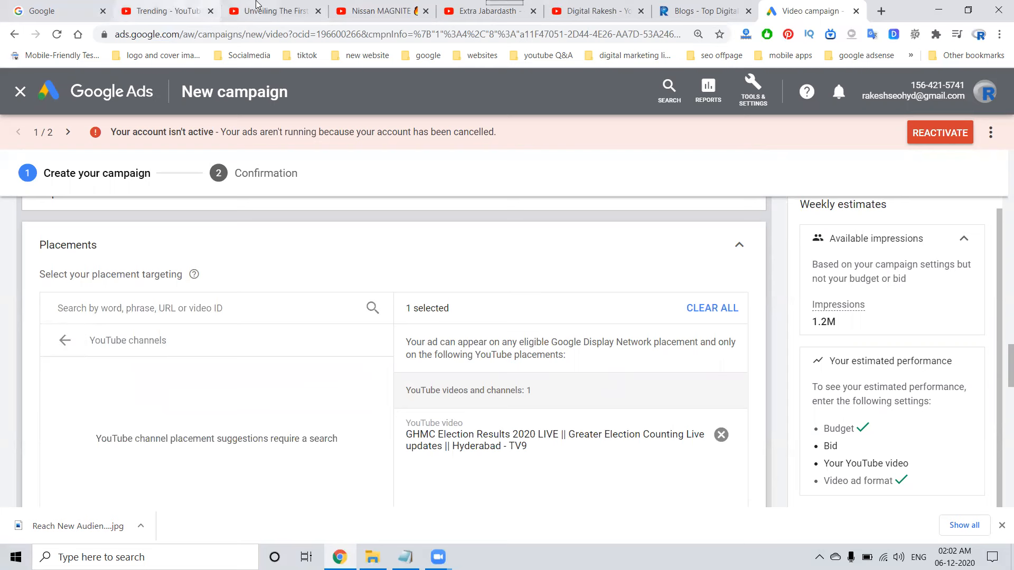
click(150, 7)
middle_click(430, 249)
click(227, 8)
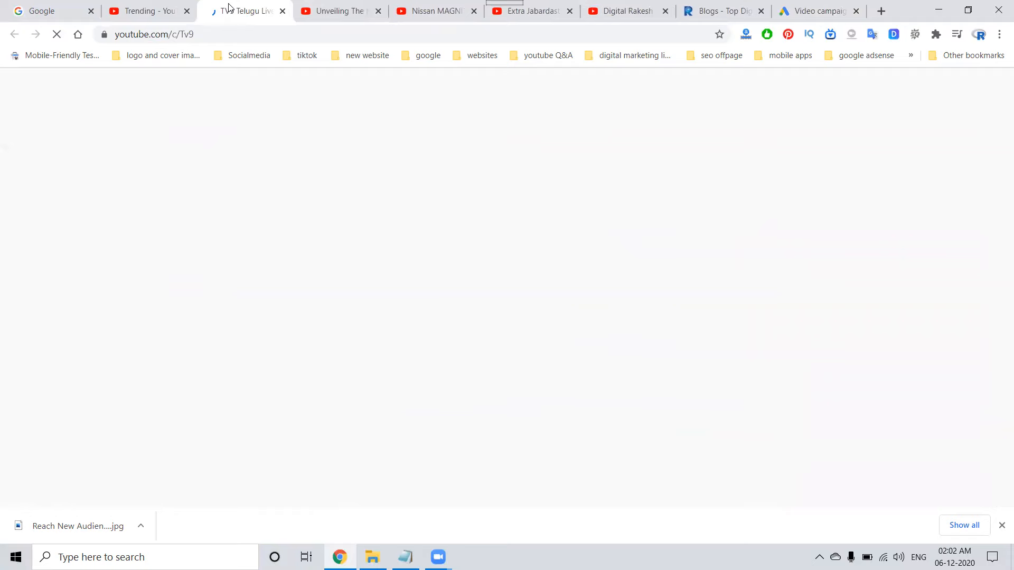
double_click(186, 34)
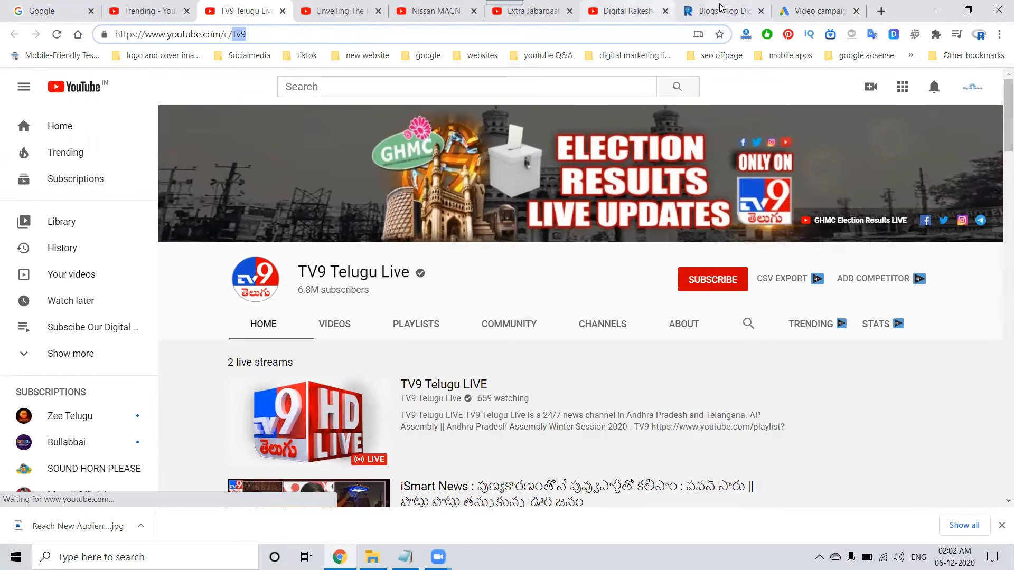
Return to the campaign, search the channel placements for Tv9 and target the channel TV9 Telugu Live.
click(811, 9)
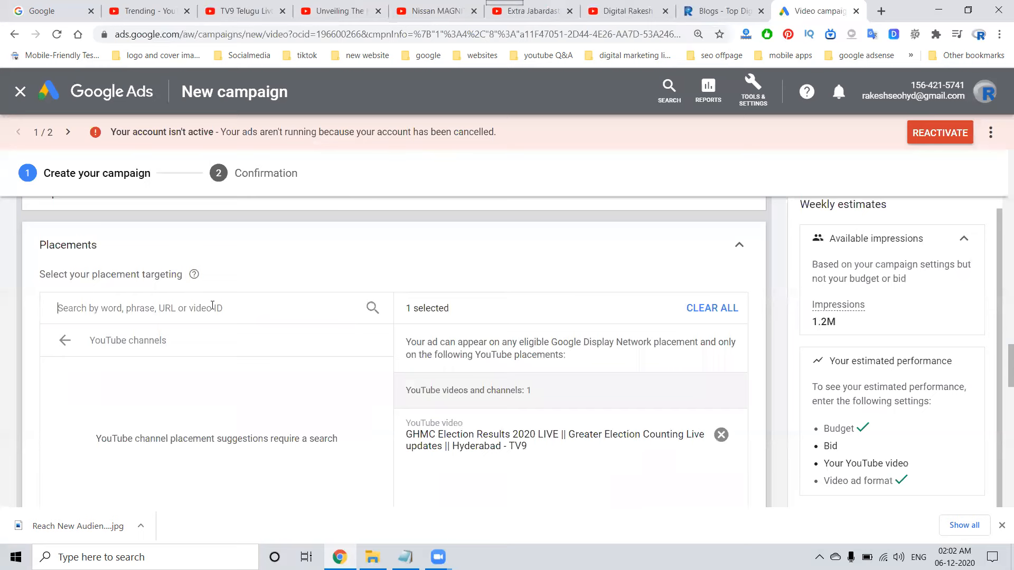
key(ctrl+v)
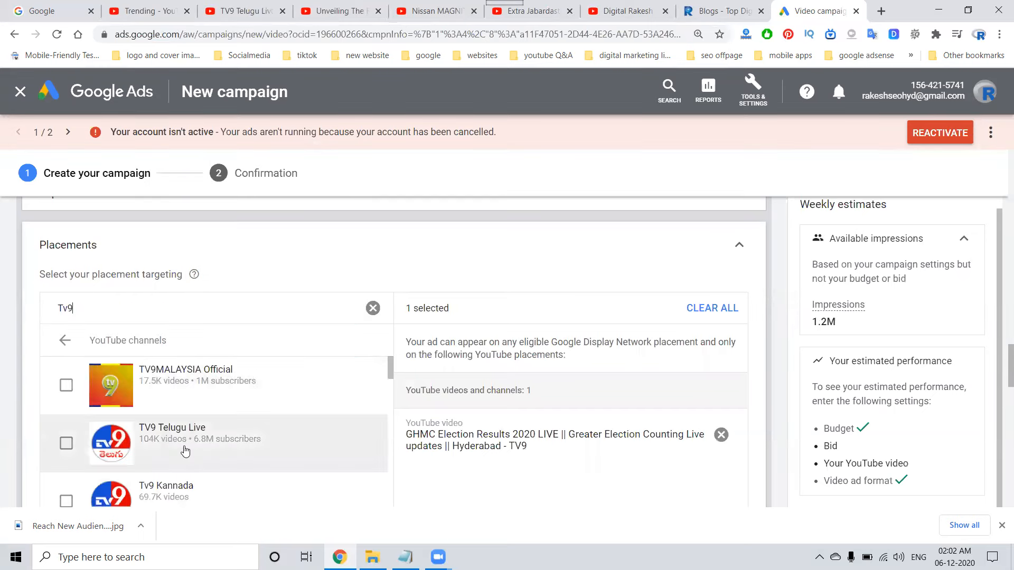
scroll(185, 449, down, 1)
scroll(185, 451, up, 1)
scroll(185, 450, up, 2)
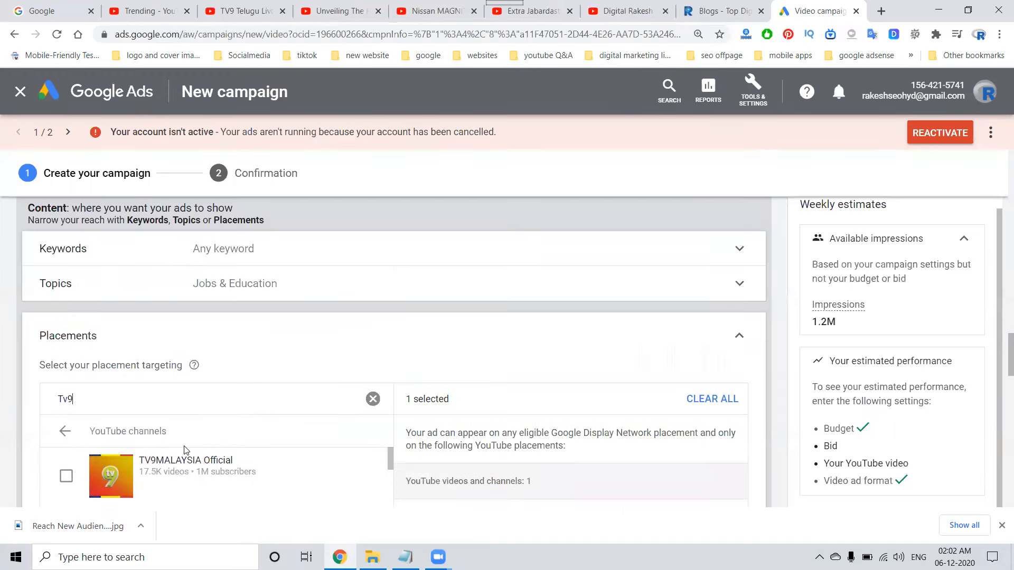
scroll(182, 468, down, 1)
scroll(185, 469, up, 2)
scroll(564, 378, down, 5)
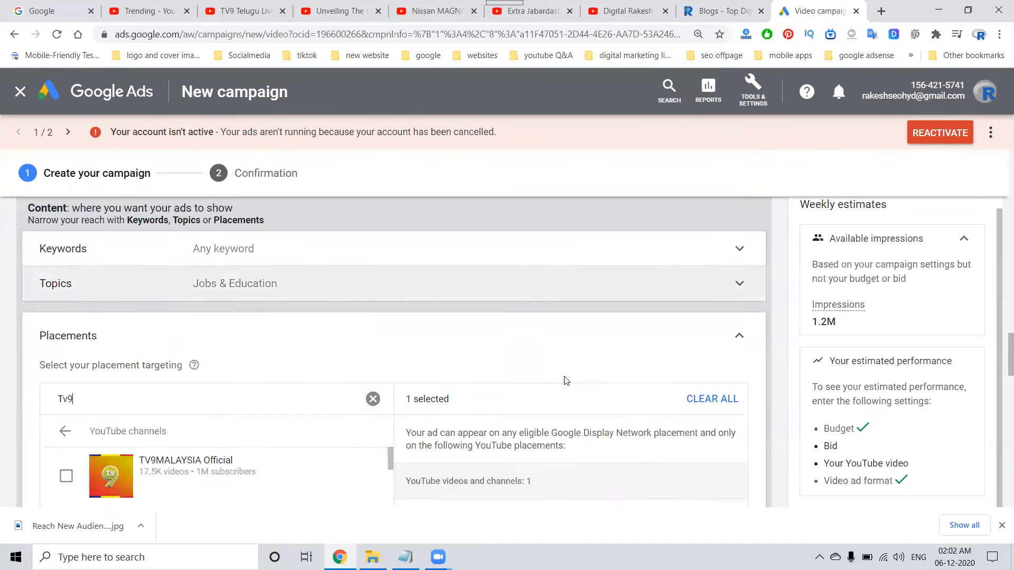
click(191, 356)
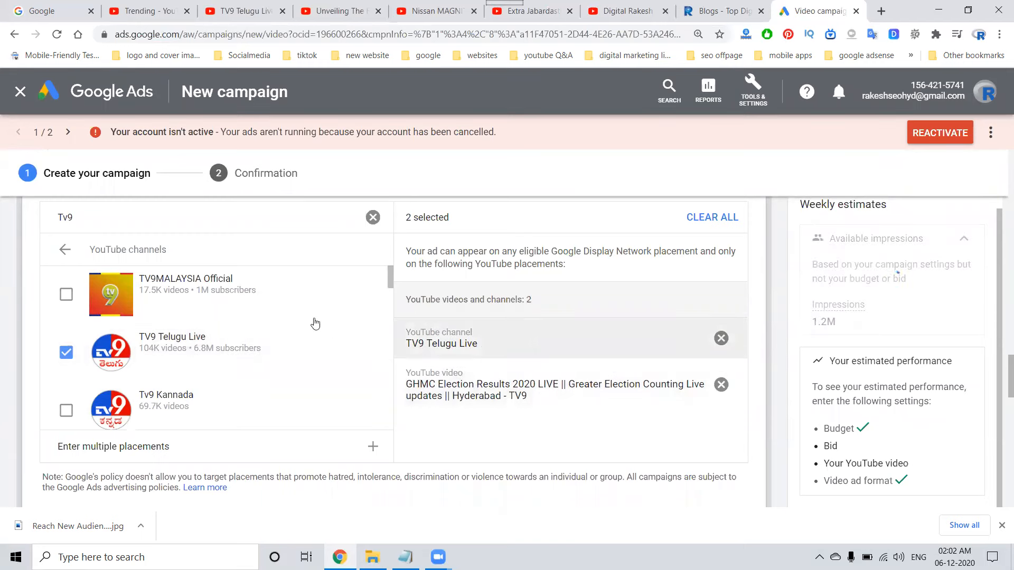
Clear the placement search and look through the Websites, Apps and App categories placement options.
click(373, 217)
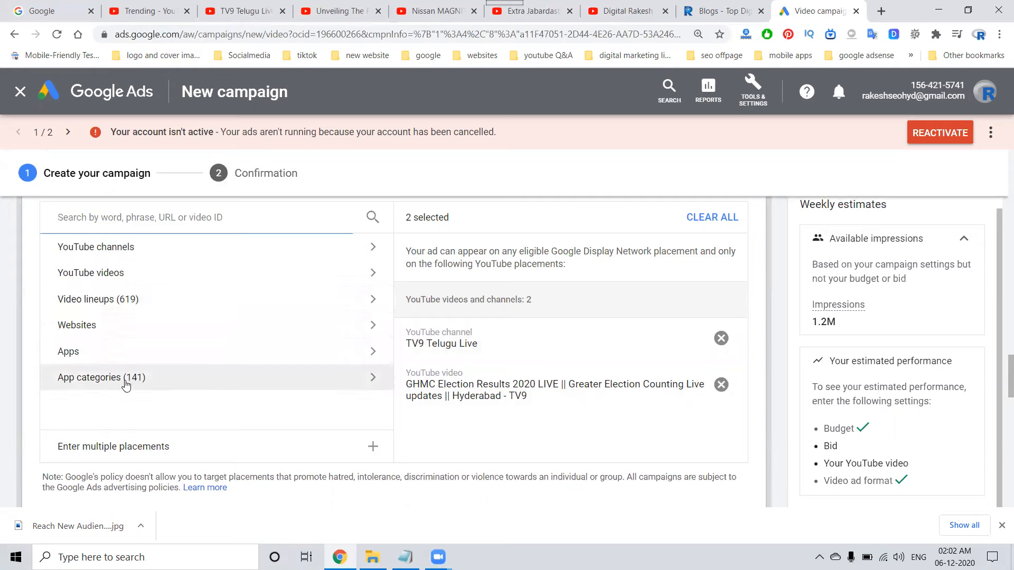
click(114, 330)
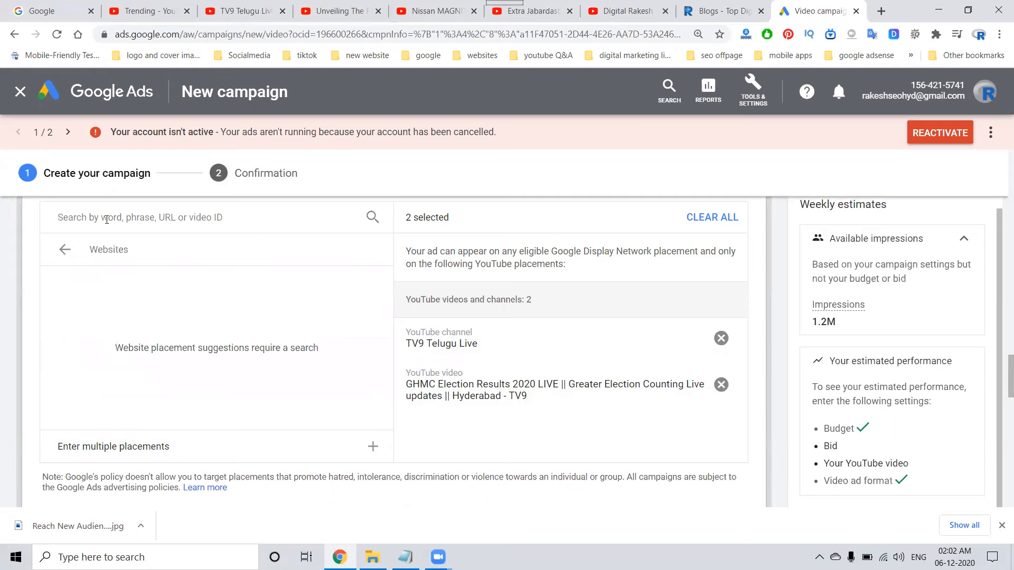
click(64, 249)
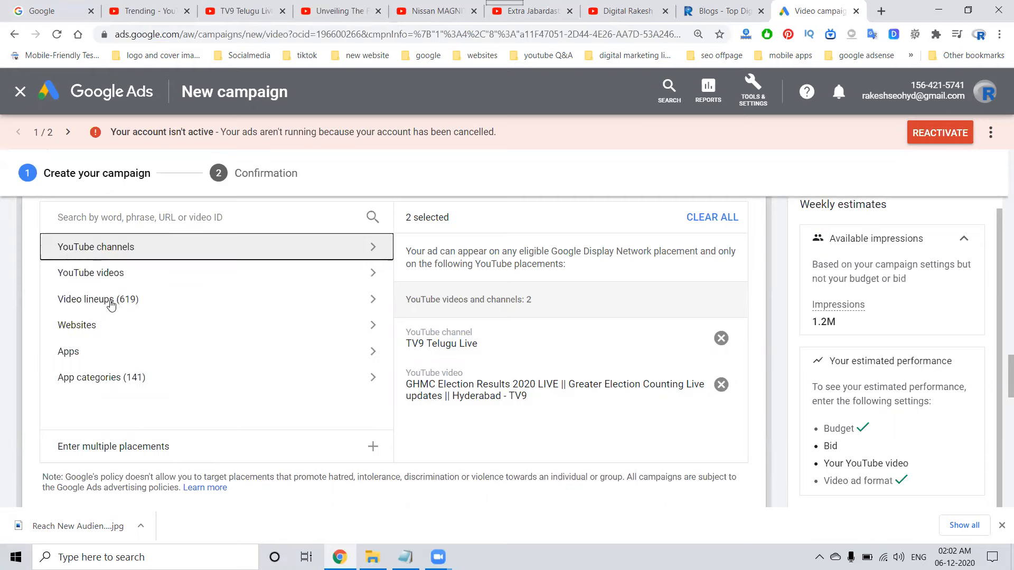
click(90, 359)
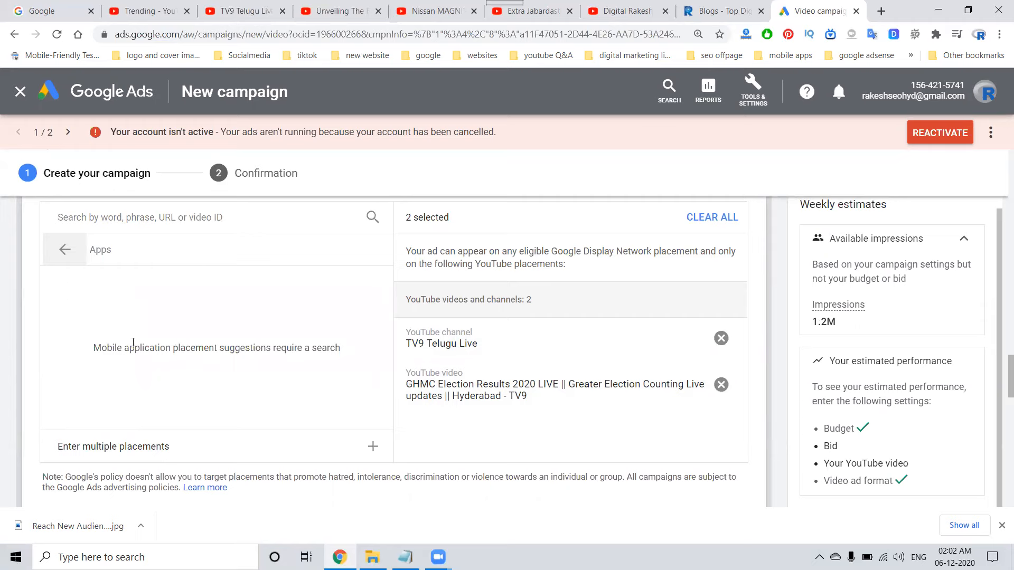
click(79, 242)
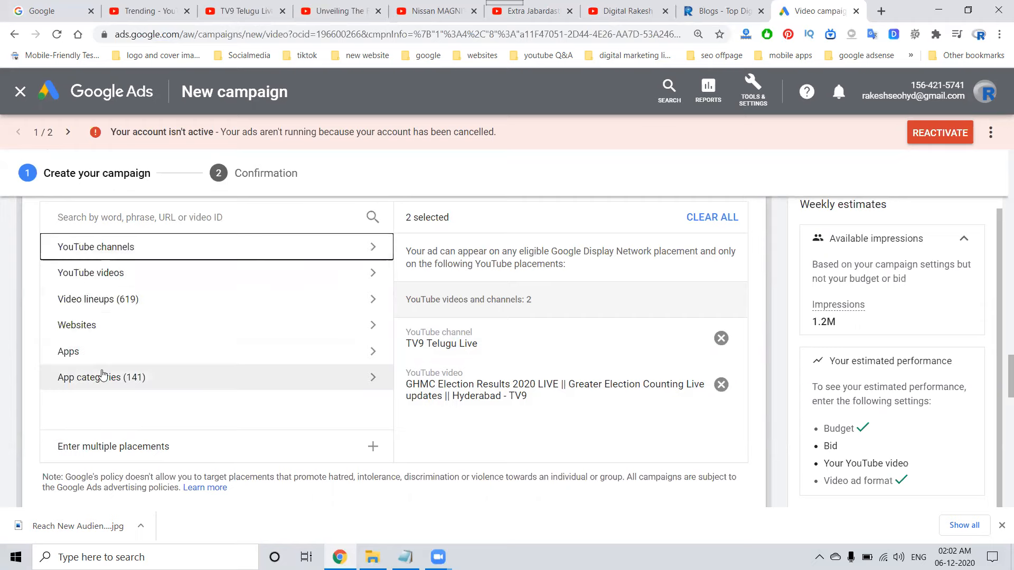
click(100, 375)
click(65, 250)
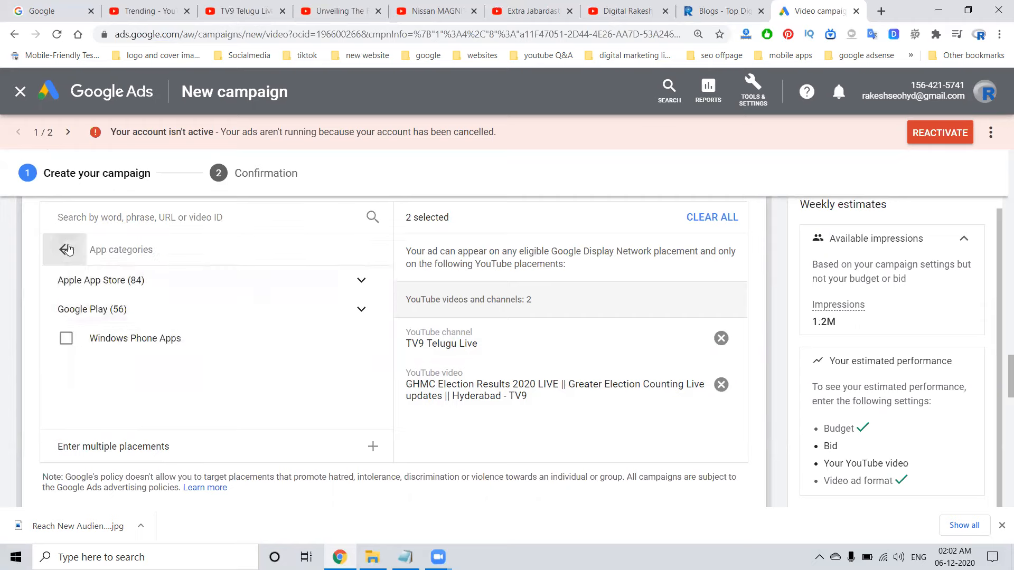
Remove the TV9 Telugu Live channel and the GHMC Election Results 2020 LIVE video from the selected placements.
click(719, 371)
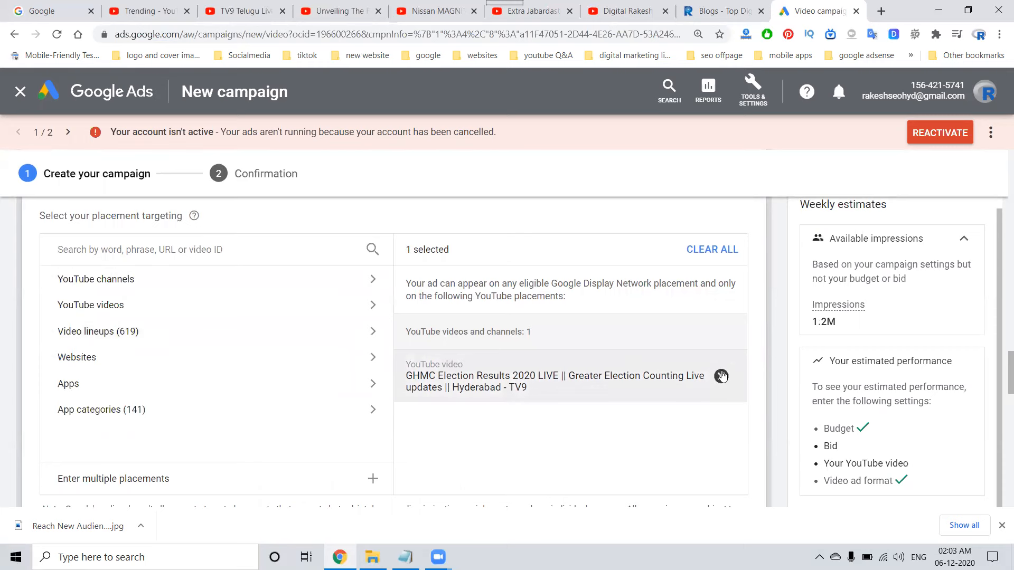
click(721, 373)
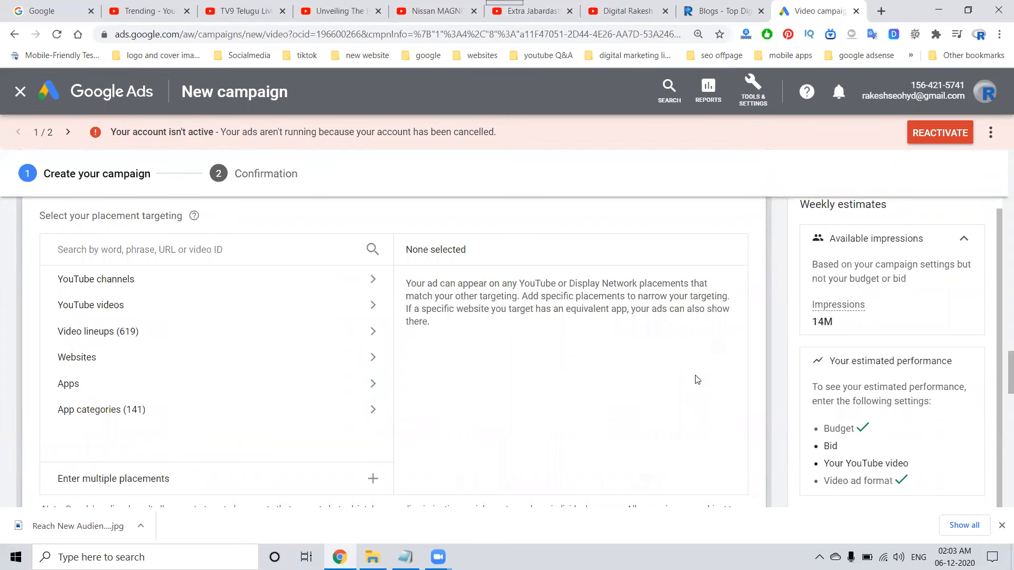
scroll(339, 419, down, 3)
scroll(555, 338, up, 5)
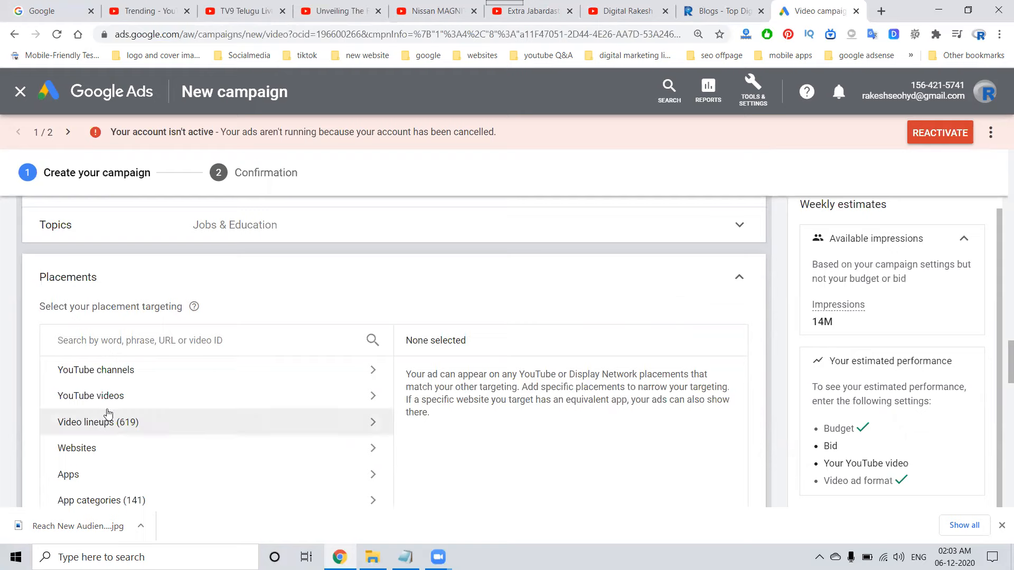
Look through the available video lineups and close the placement targeting with any placement allowed.
click(150, 431)
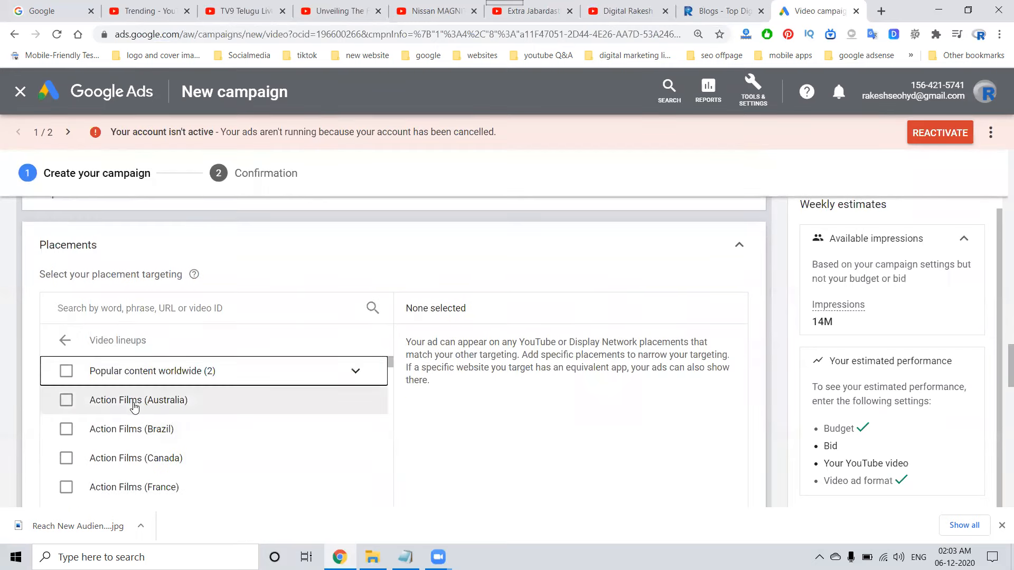
scroll(139, 434, down, 10)
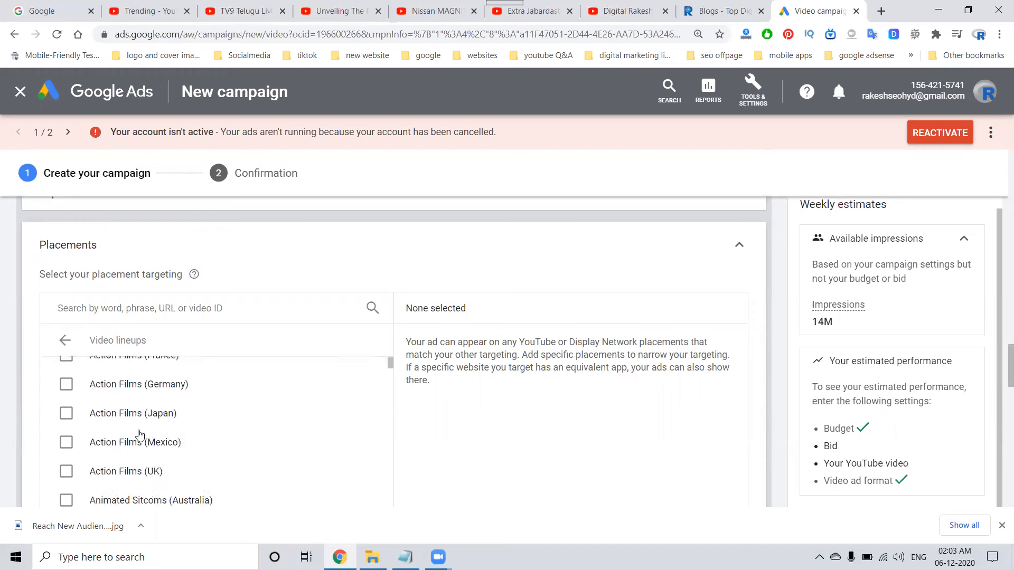
click(65, 344)
scroll(560, 403, down, 5)
scroll(560, 403, up, 5)
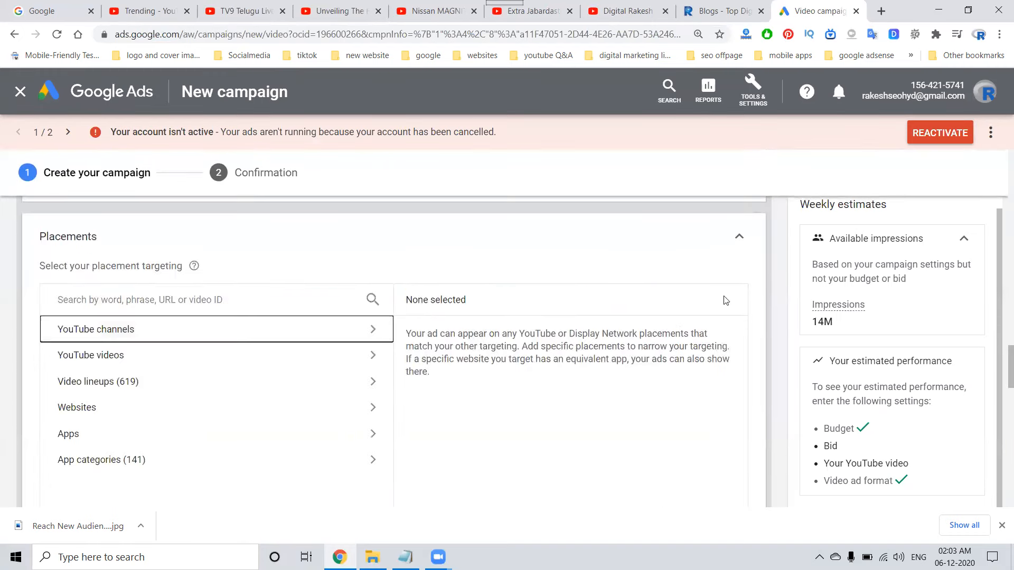
click(739, 239)
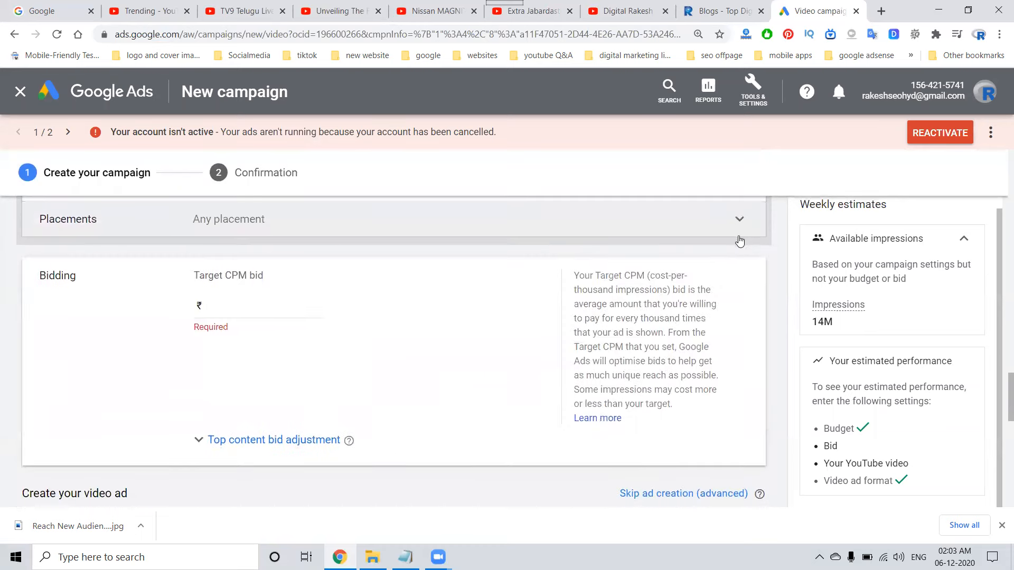
Set the target CPM bid to ₹10.00.
click(227, 303)
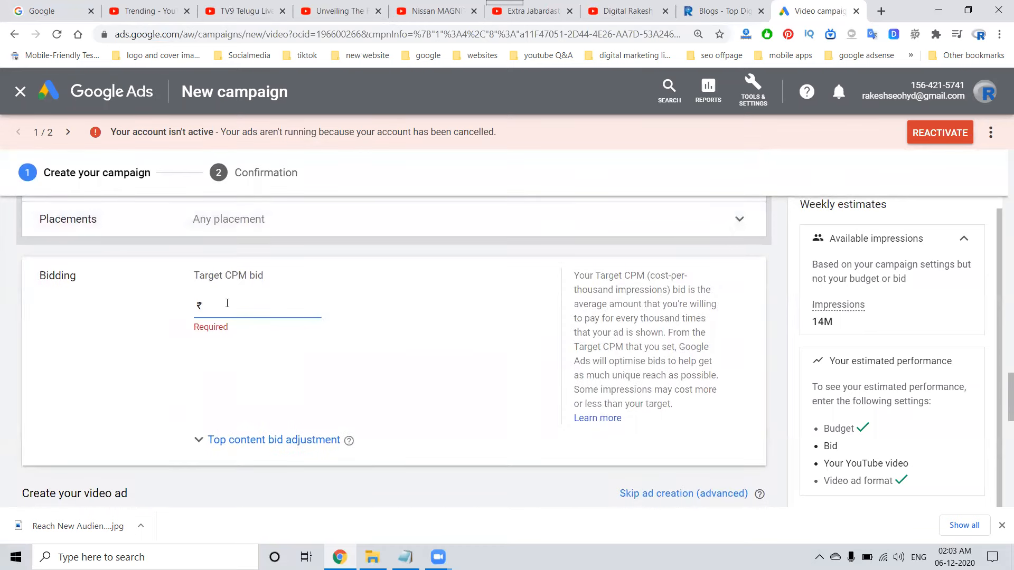
text(10.00)
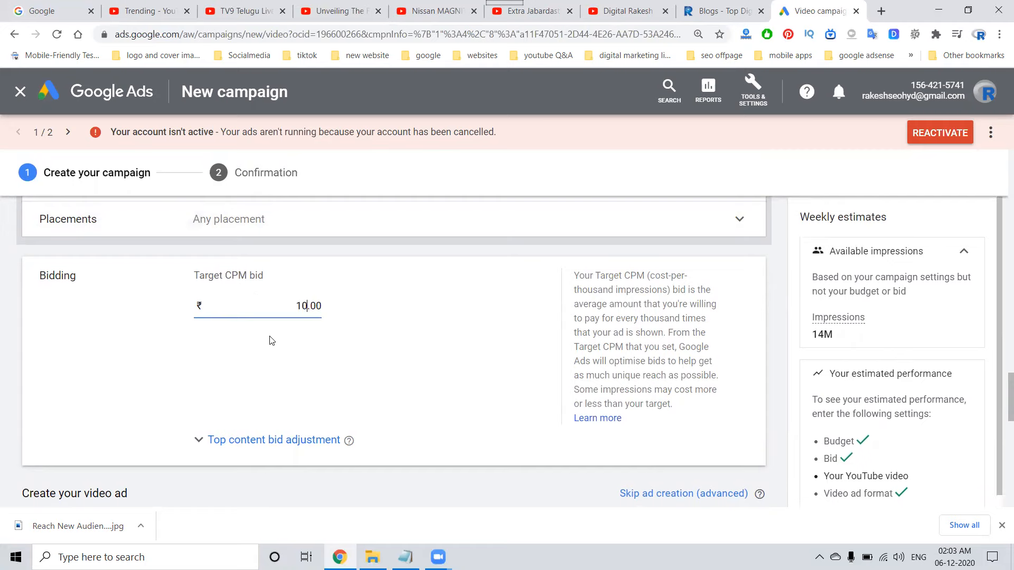
Copy the URL of the Digital Rakesh channel's featured subscribe video on YouTube and set it as the campaign's ad video.
scroll(398, 371, down, 5)
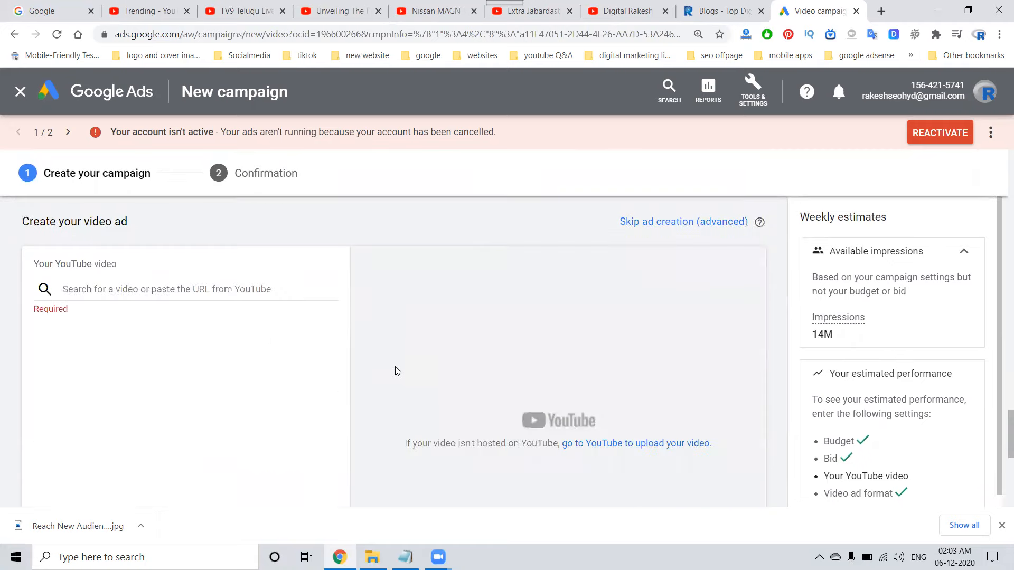
click(134, 292)
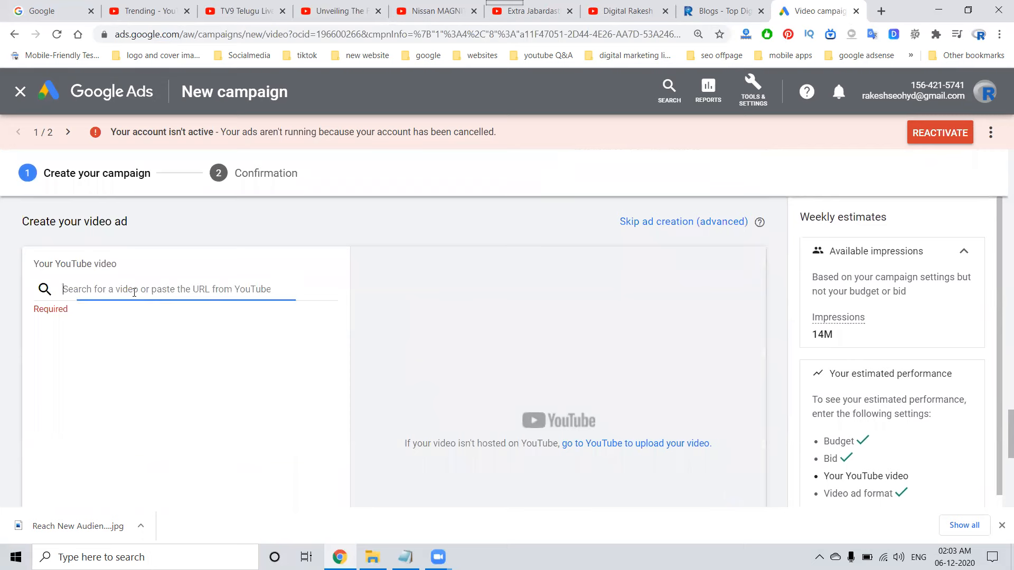
click(631, 9)
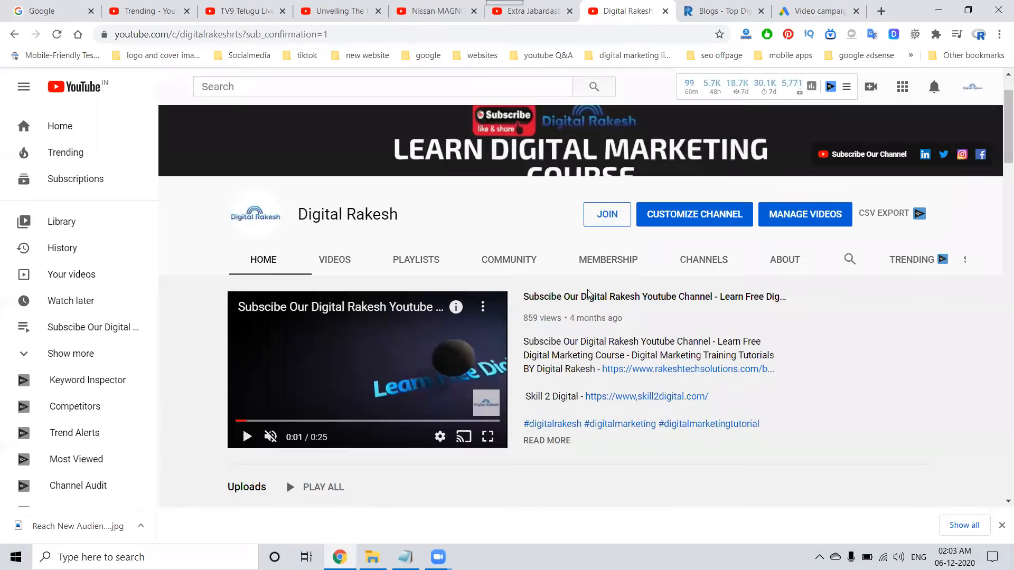
click(585, 296)
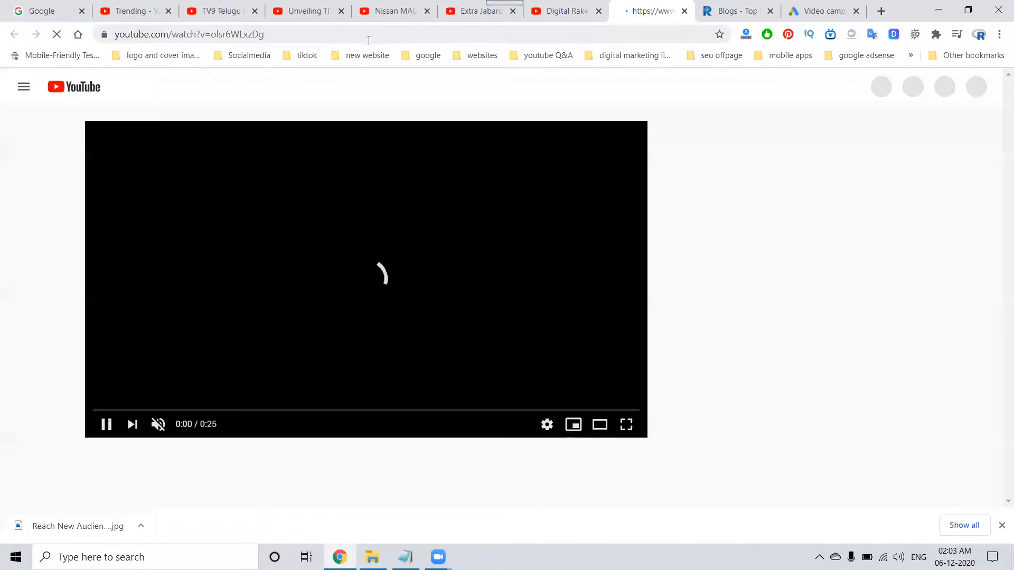
click(369, 38)
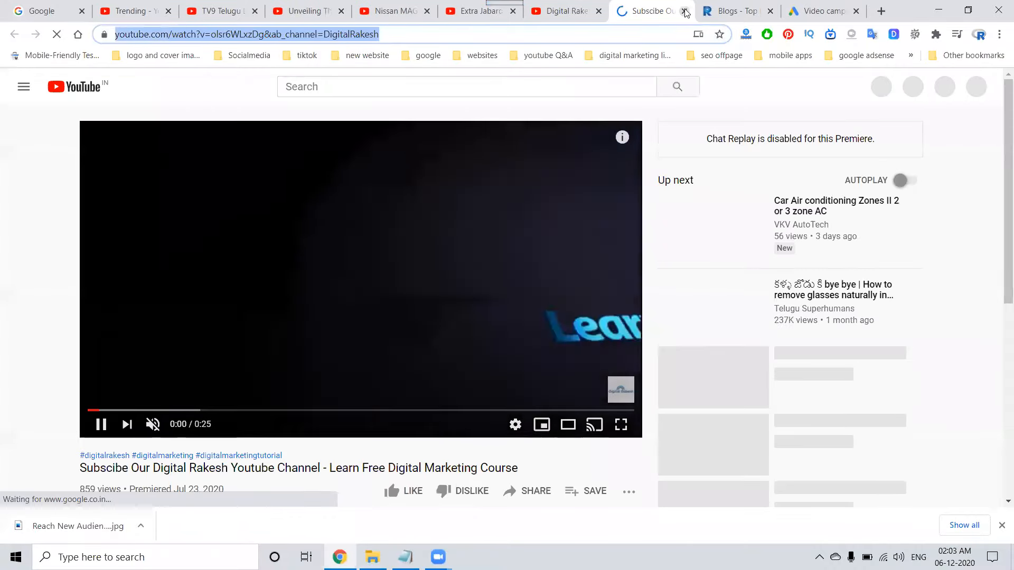
click(684, 10)
click(808, 7)
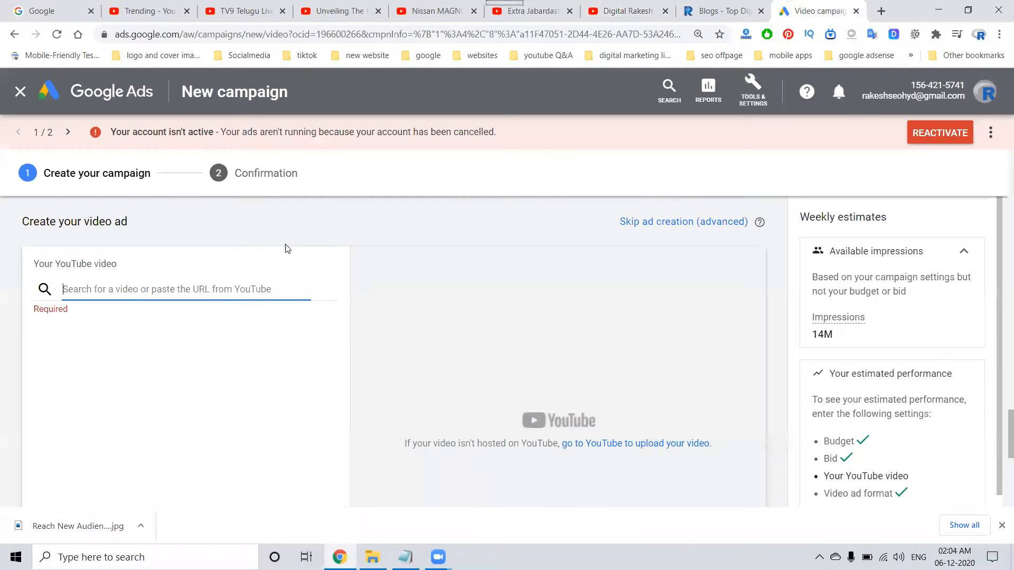
key(ctrl+v)
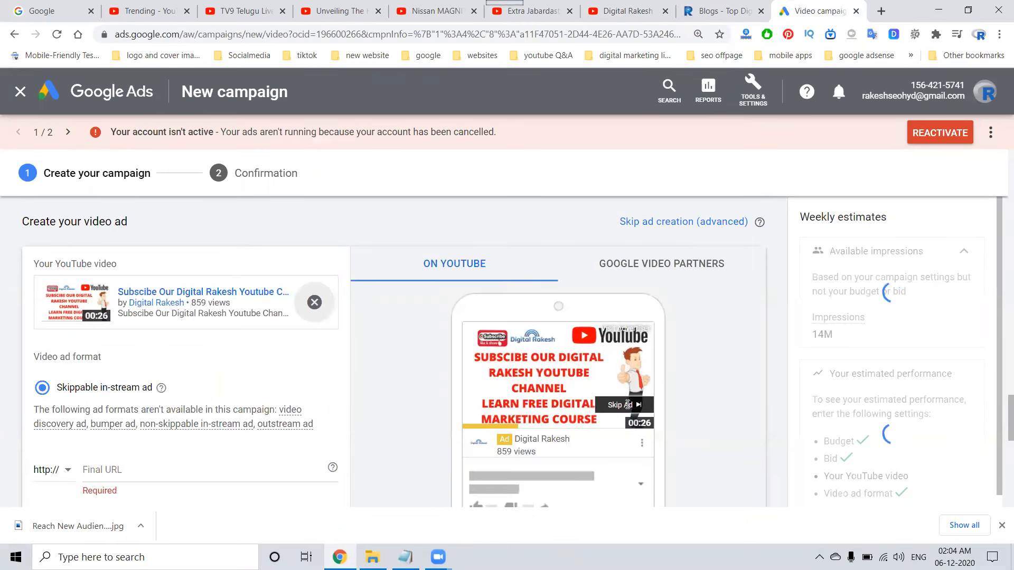
click(127, 473)
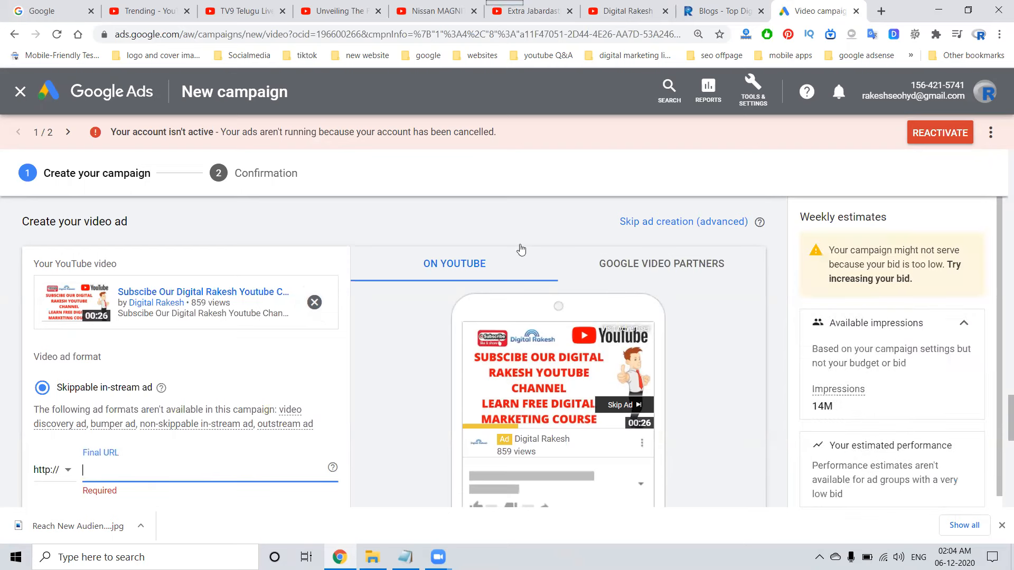
click(719, 11)
click(311, 34)
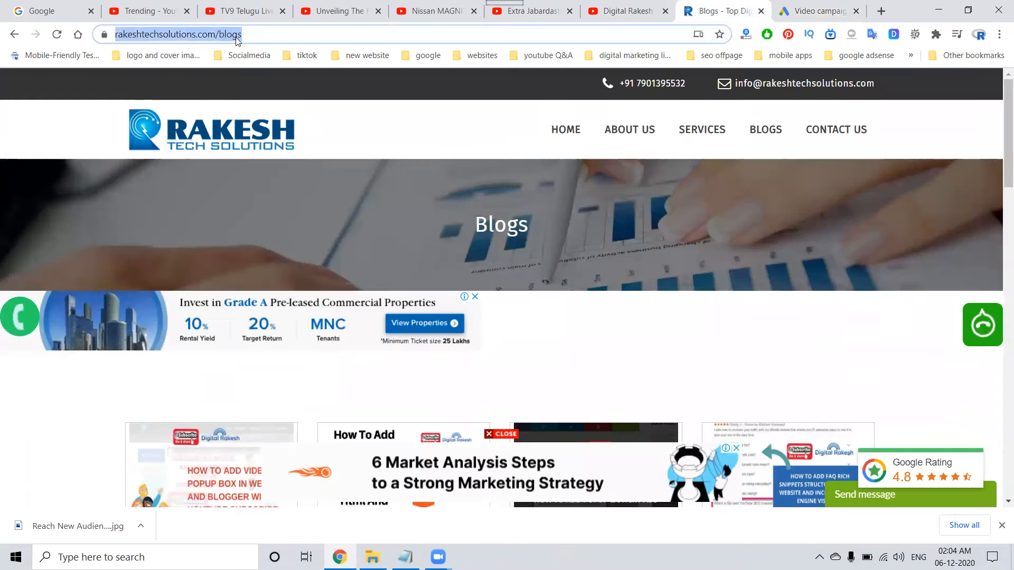
key(ctrl+c)
key(ctrl+Tab)
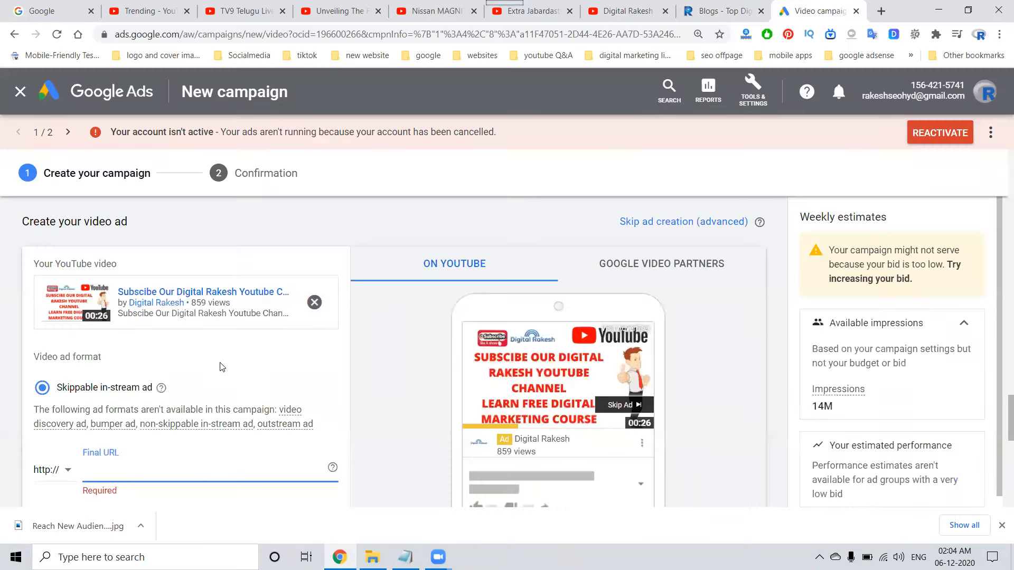
key(ctrl+v)
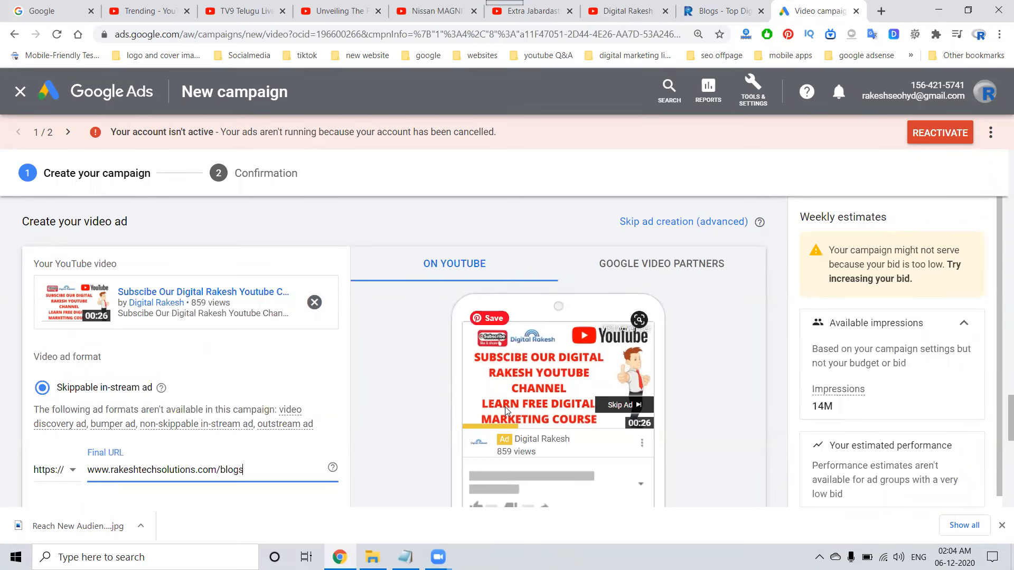
scroll(334, 370, down, 3)
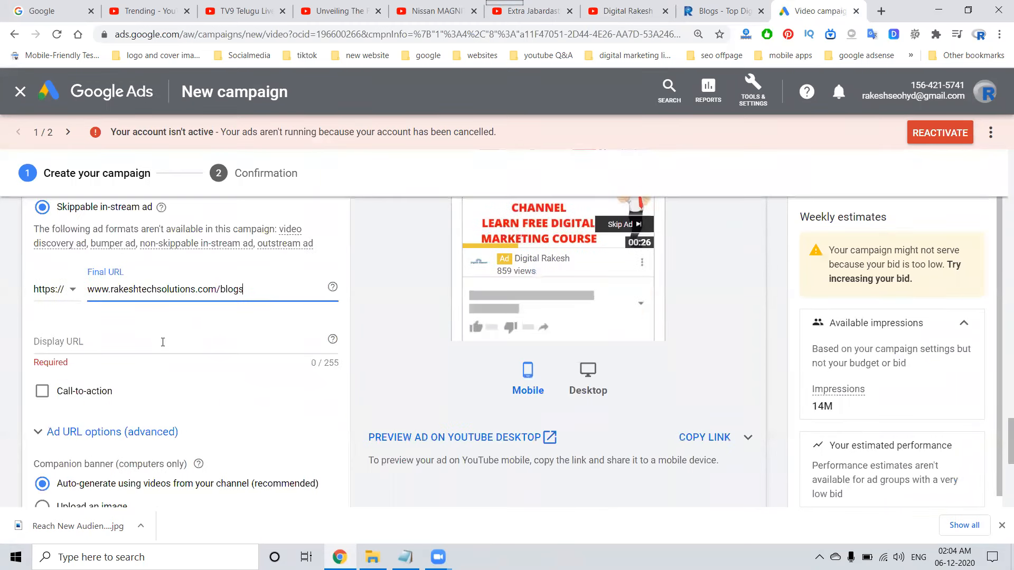
click(163, 342)
key(ctrl+v)
scroll(134, 409, down, 2)
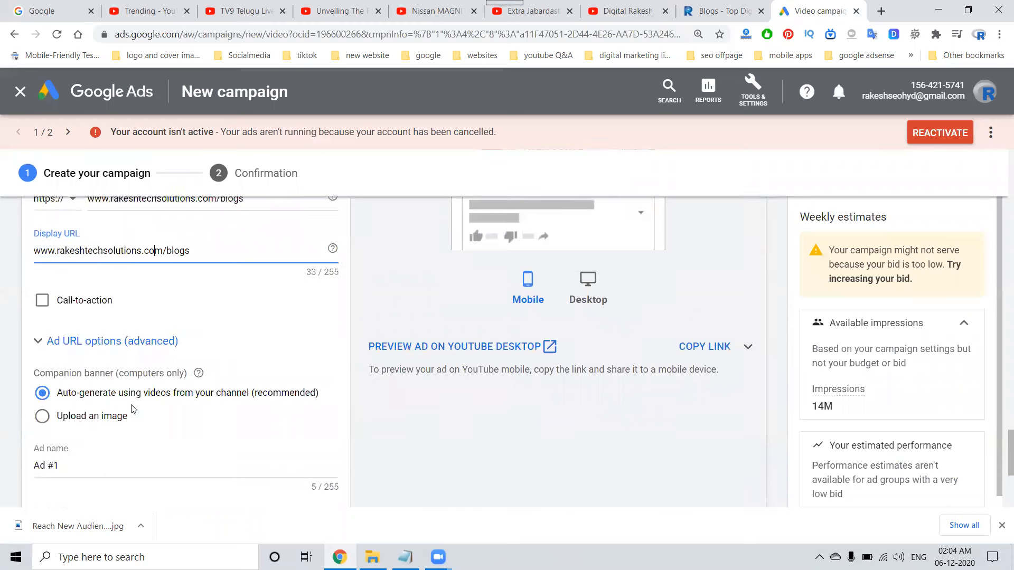
triple_click(107, 469)
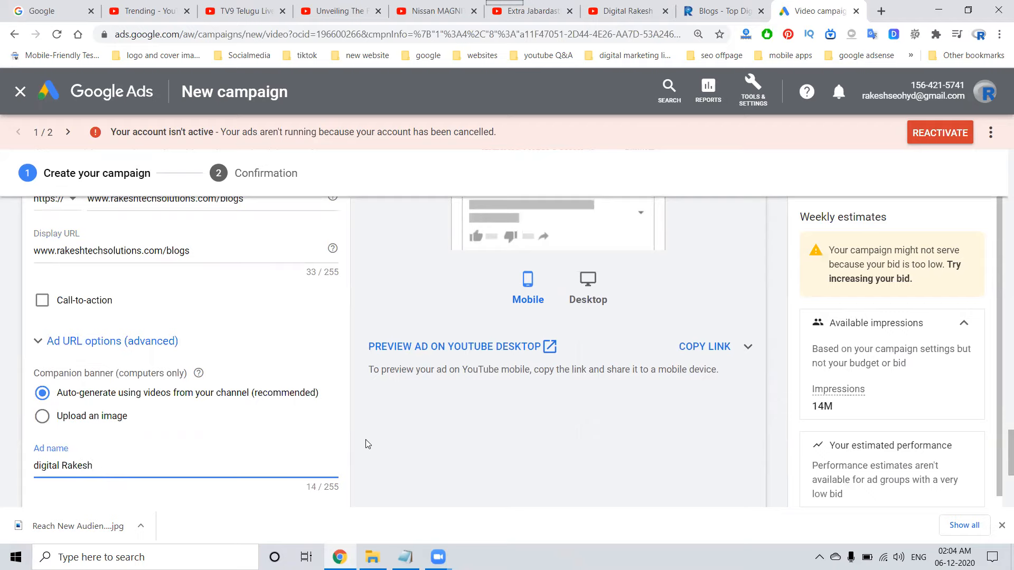
Preview the ad on YouTube desktop, follow its link through to the destination page and close that page.
click(503, 350)
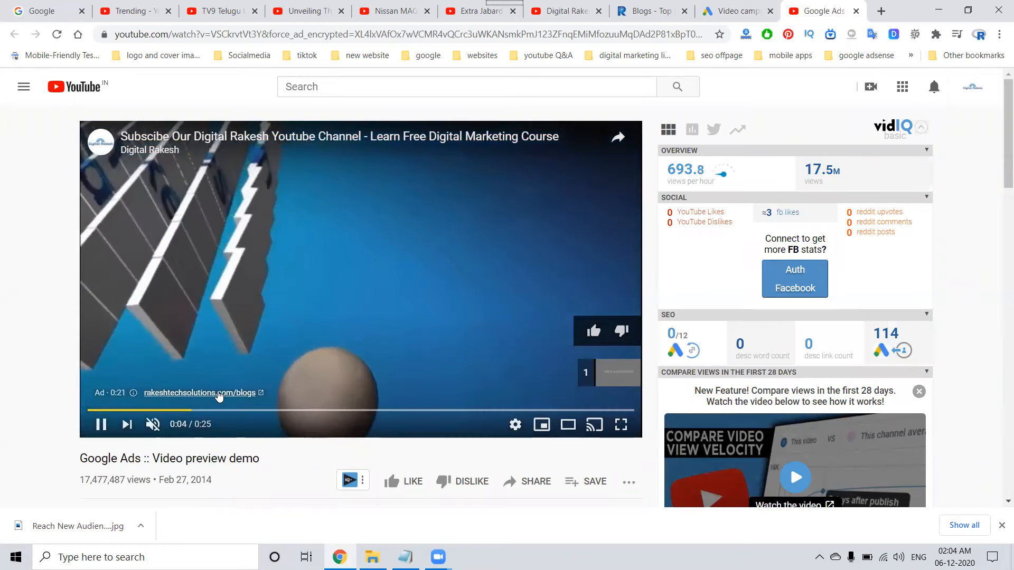
click(218, 394)
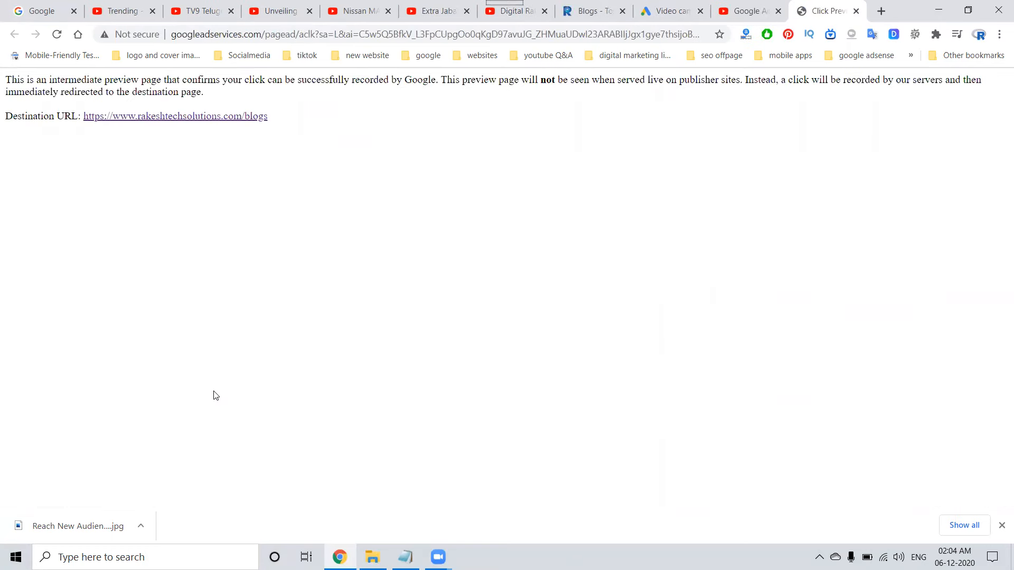
click(230, 121)
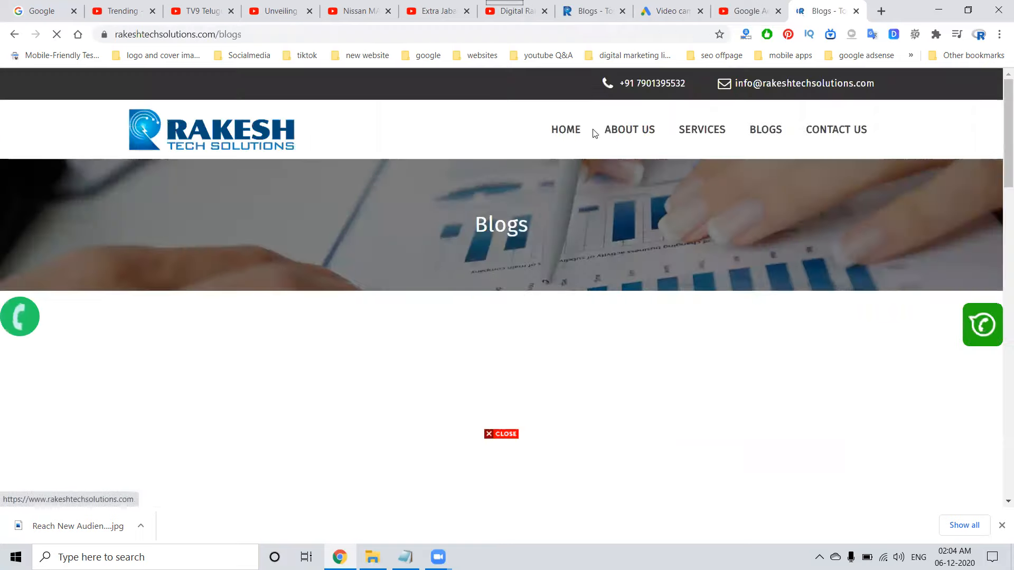
click(858, 12)
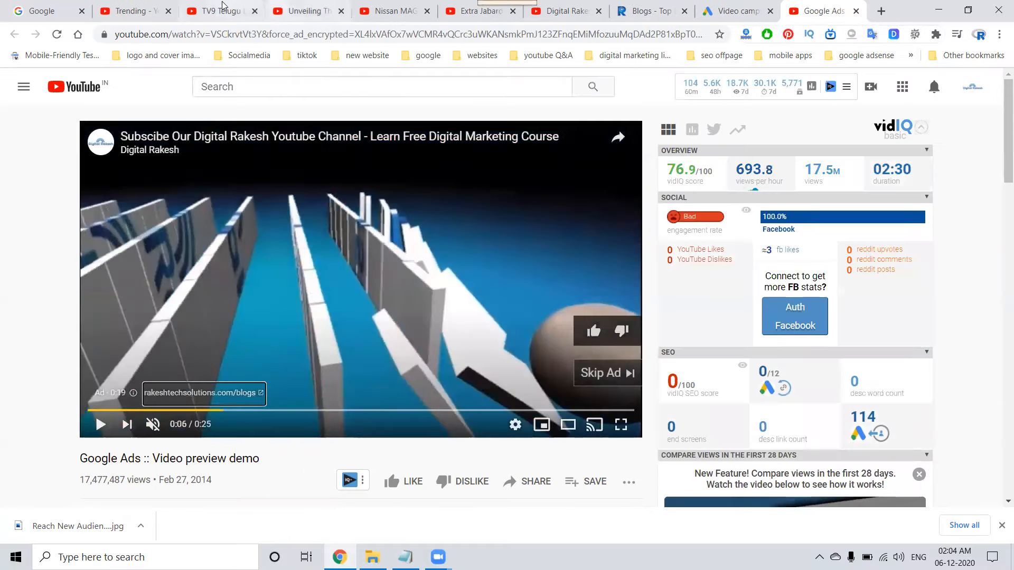
Open the Netflix ad's link on the Extra Jabardasth video for comparison and close the Netflix page.
click(481, 11)
click(159, 394)
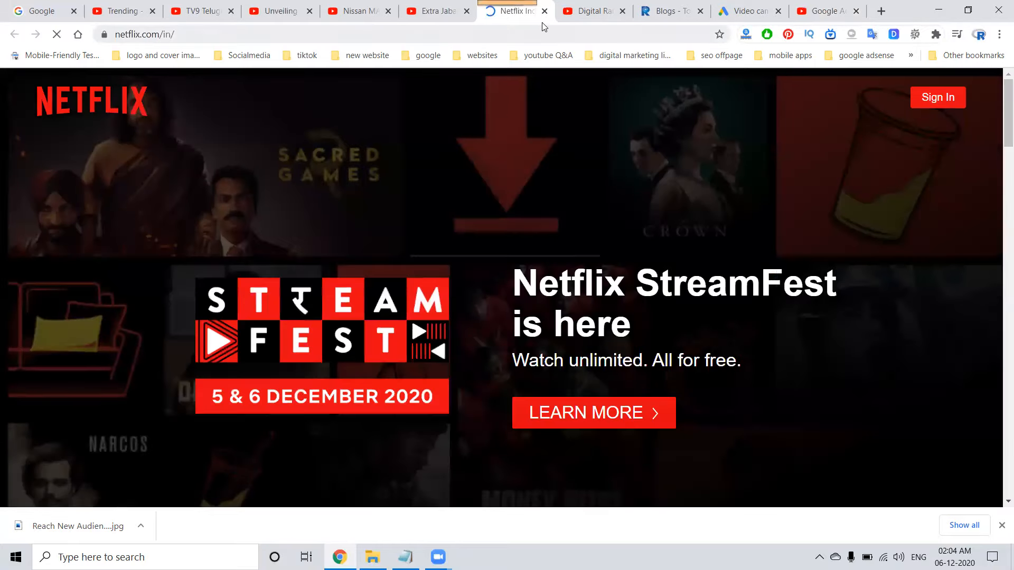
click(544, 11)
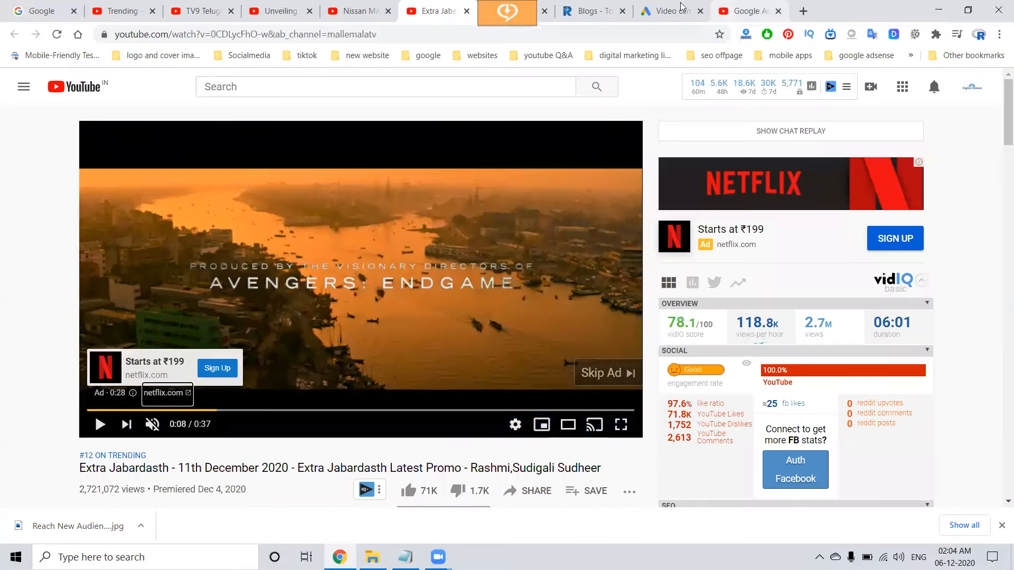
Close the ad preview, preview the ad on YouTube desktop once more and return to the campaign.
click(671, 11)
click(725, 5)
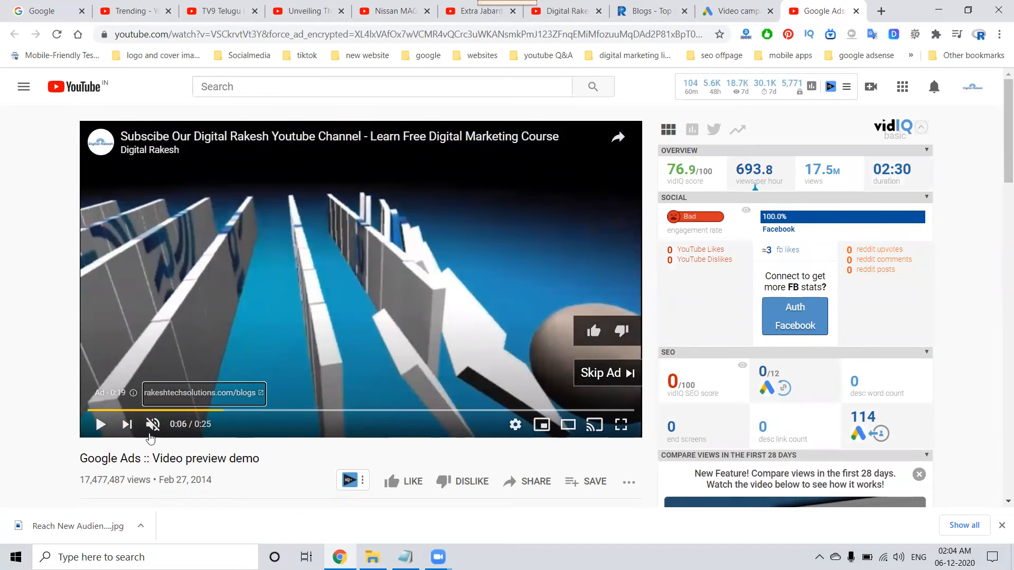
click(856, 11)
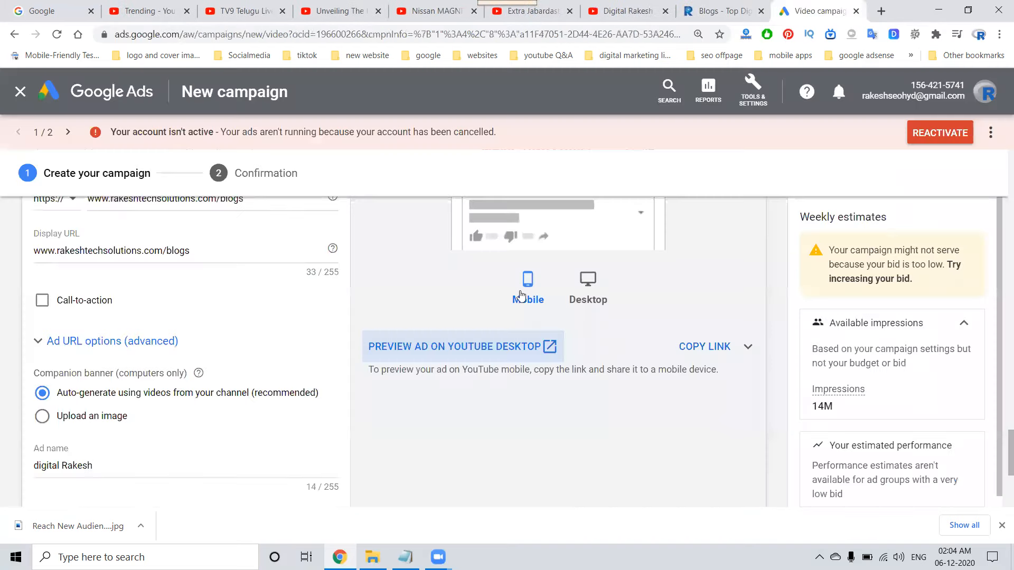
click(437, 348)
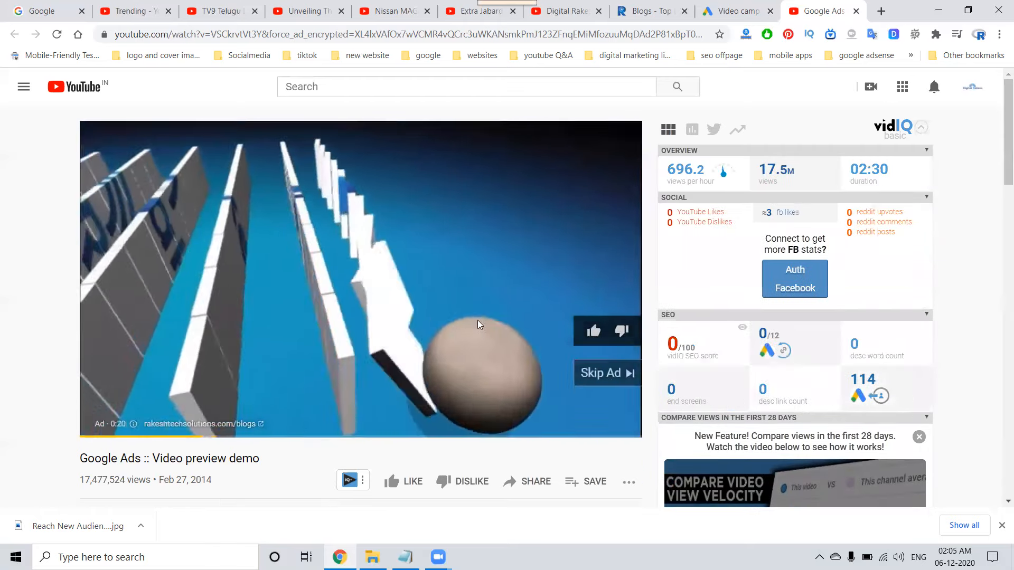
click(745, 10)
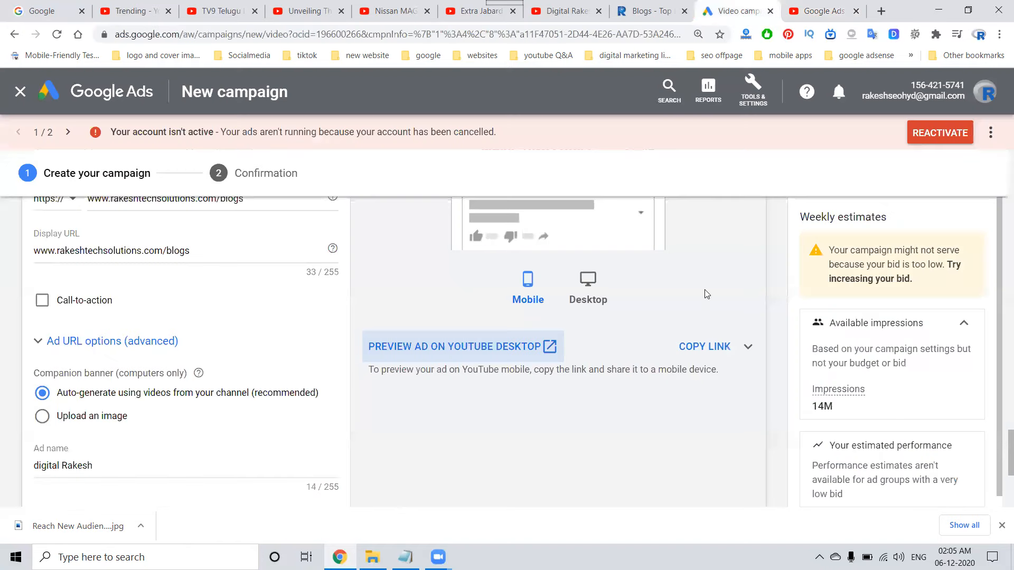
Examine the ad's desktop preview on YouTube and on Google video partners, and look over the remaining ad settings.
click(588, 380)
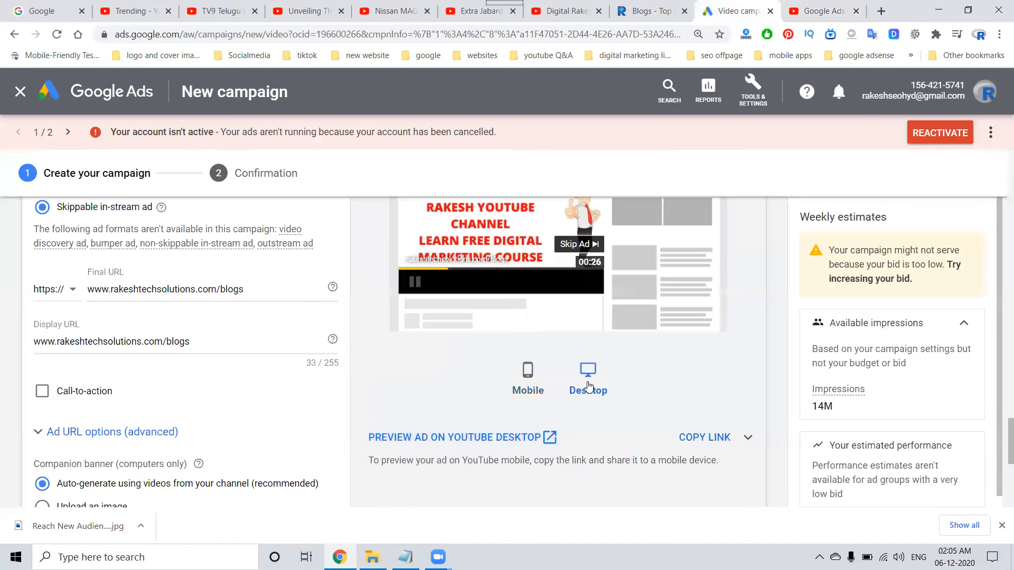
scroll(589, 386, up, 3)
click(671, 266)
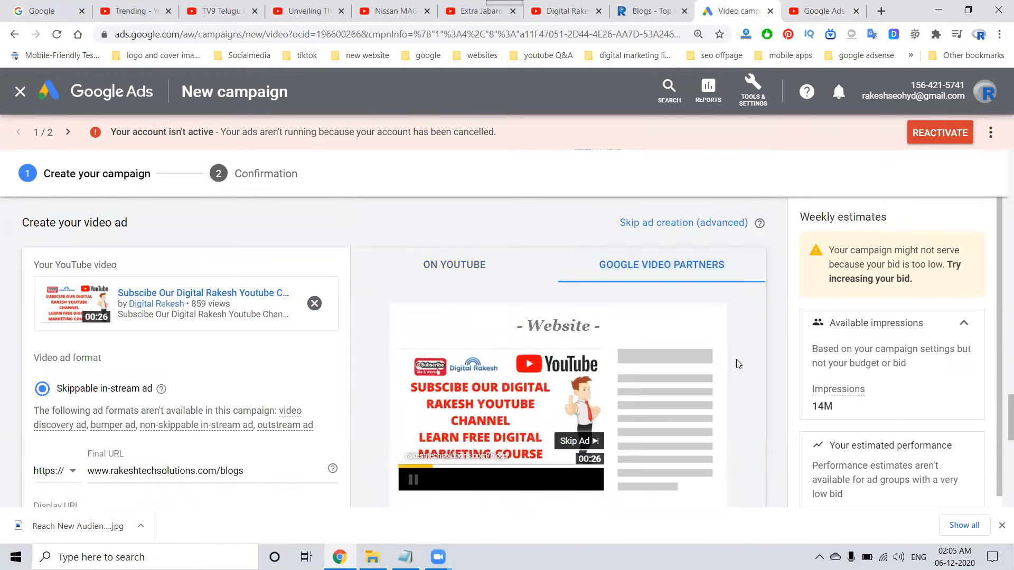
scroll(738, 364, down, 9)
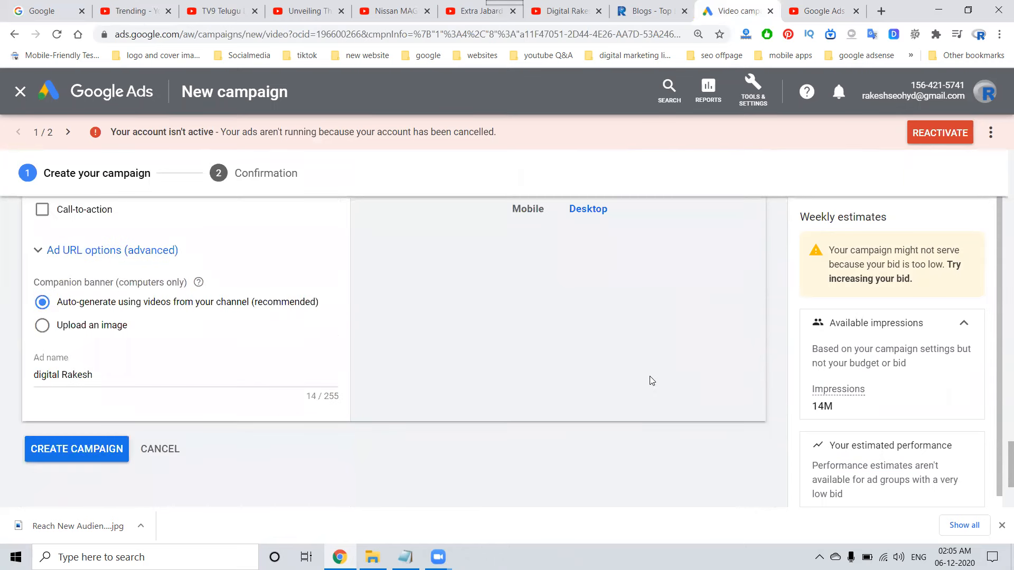
scroll(652, 380, up, 9)
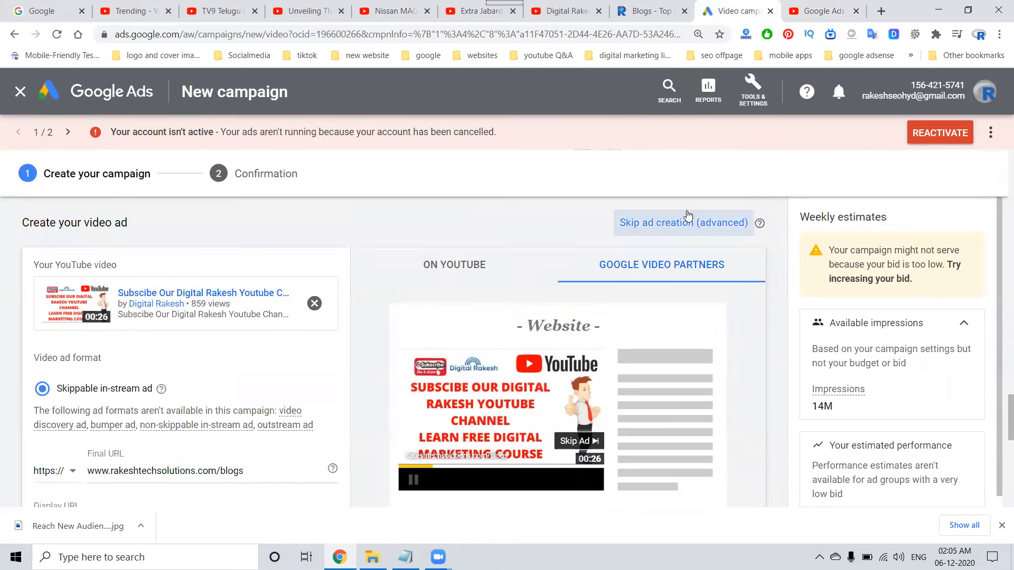
Skip the ad creation for this campaign and confirm the choice.
right_click(678, 227)
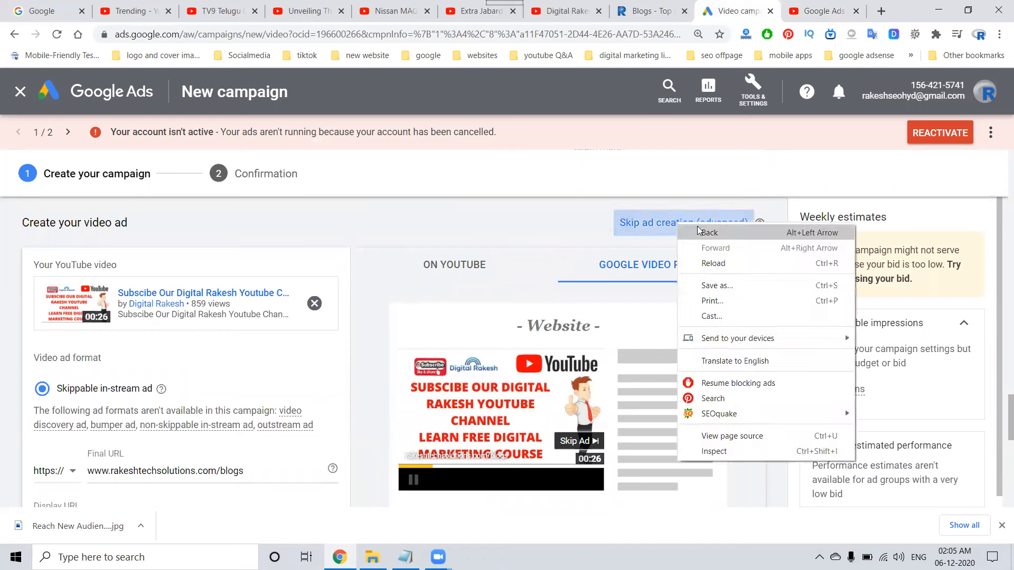
click(645, 222)
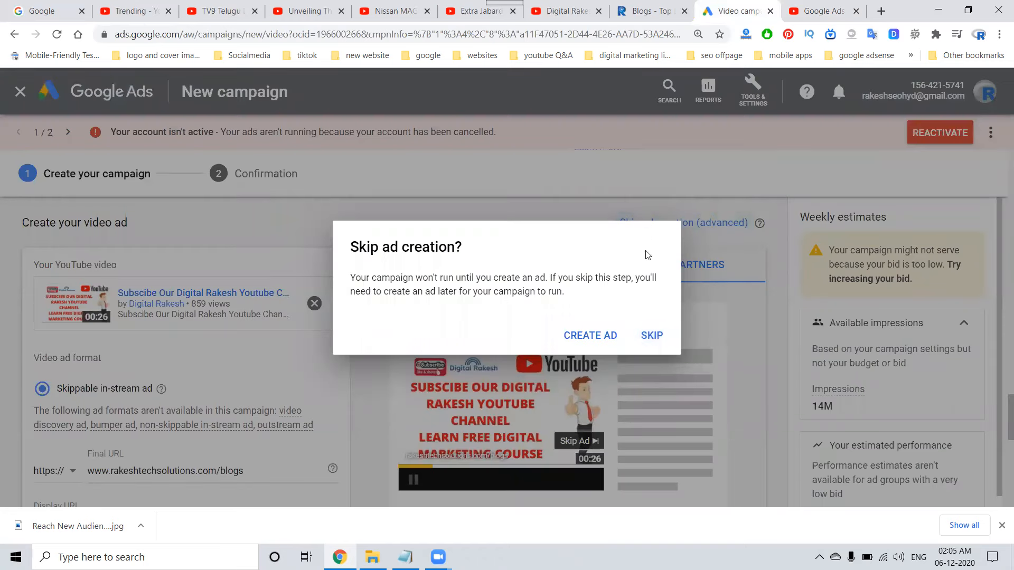
click(652, 335)
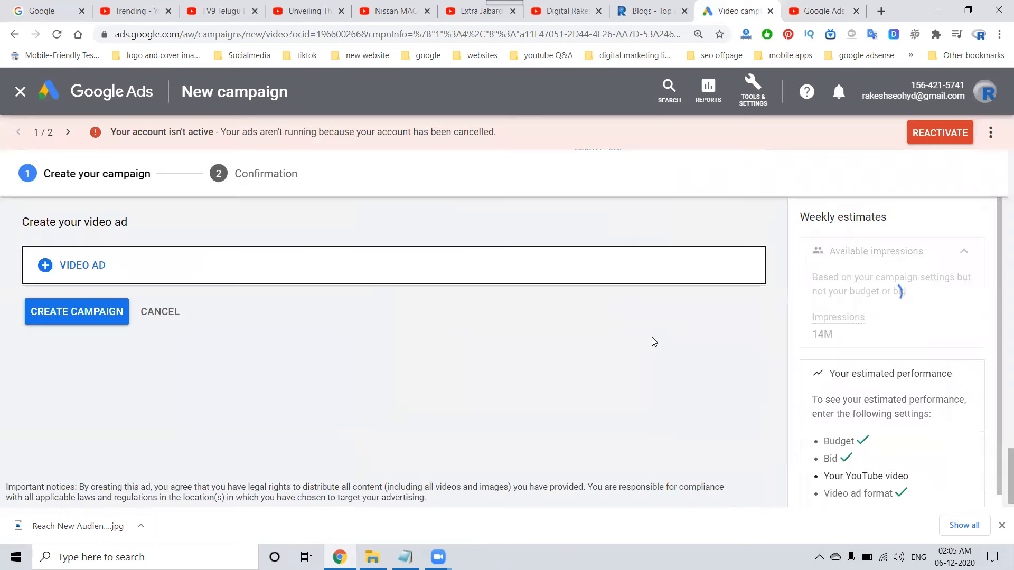
Start a new video ad and try the copied blog URL as its YouTube video, clearing the entry again.
click(82, 278)
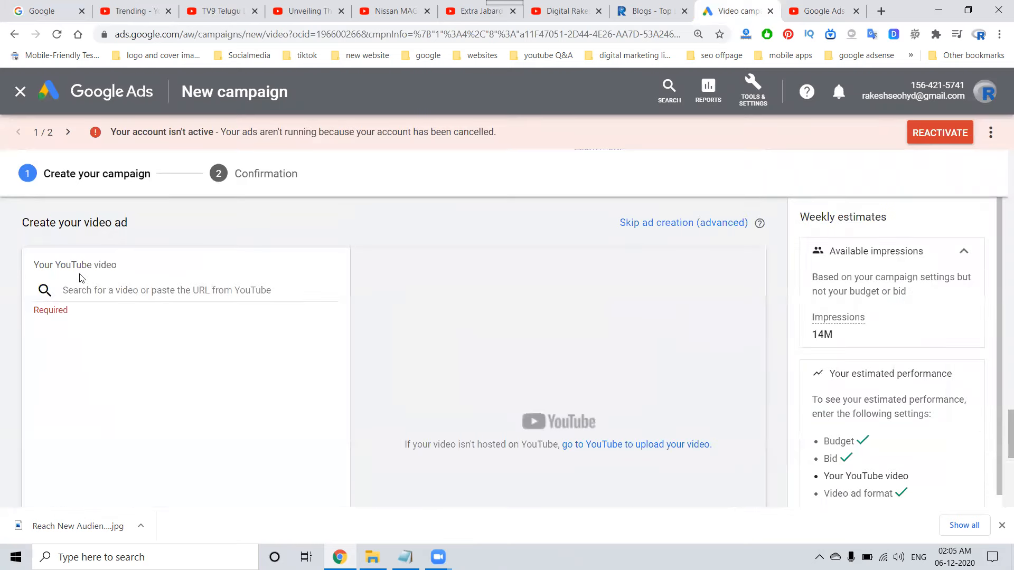
click(121, 291)
text(https://www.rakeshtechsolutions.com/blogs)
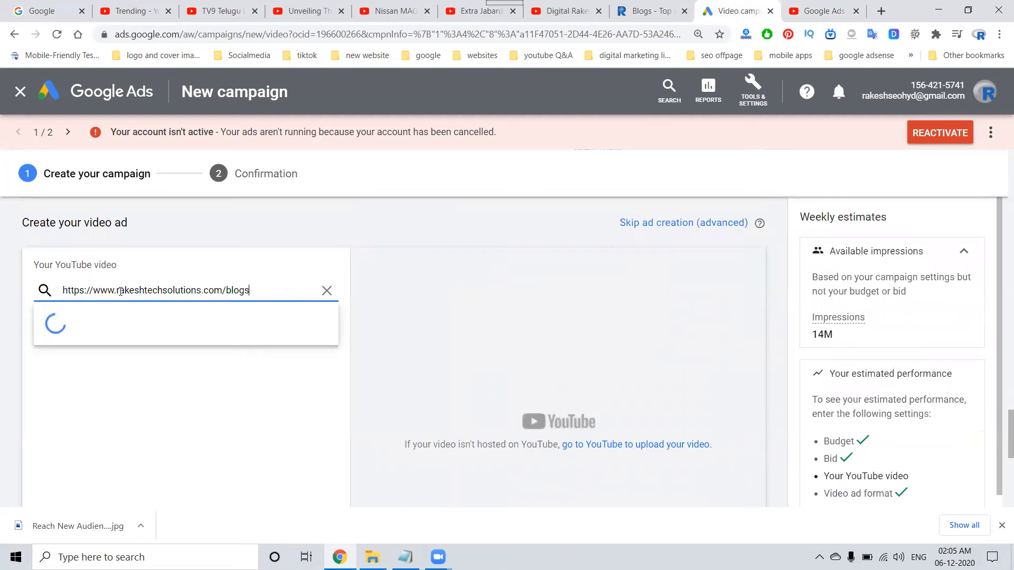
key(ctrl+z)
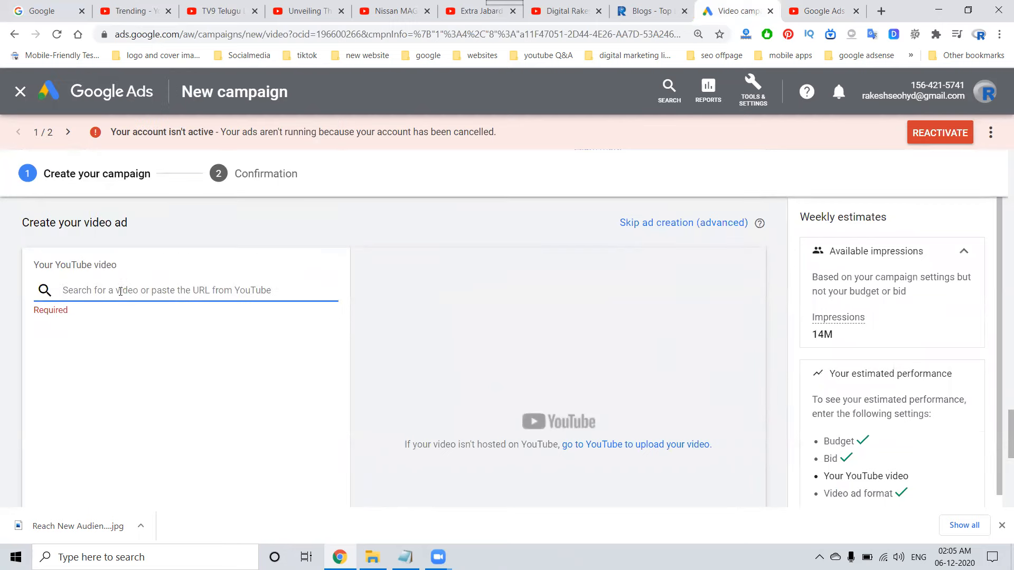
Copy the URL of the Digital Rakesh channel's subscribe video from YouTube and select that video for the ad.
click(781, 5)
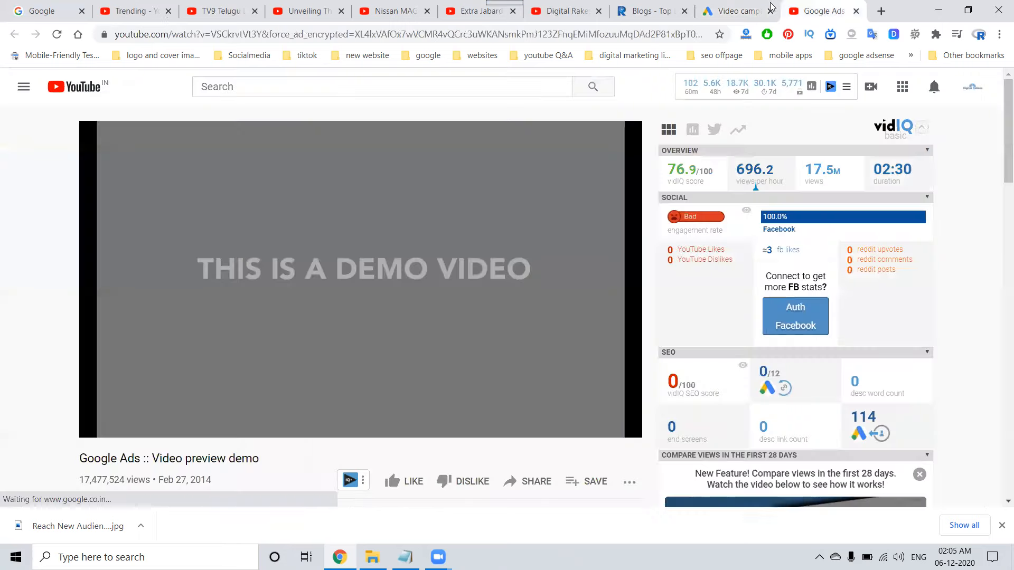
click(568, 12)
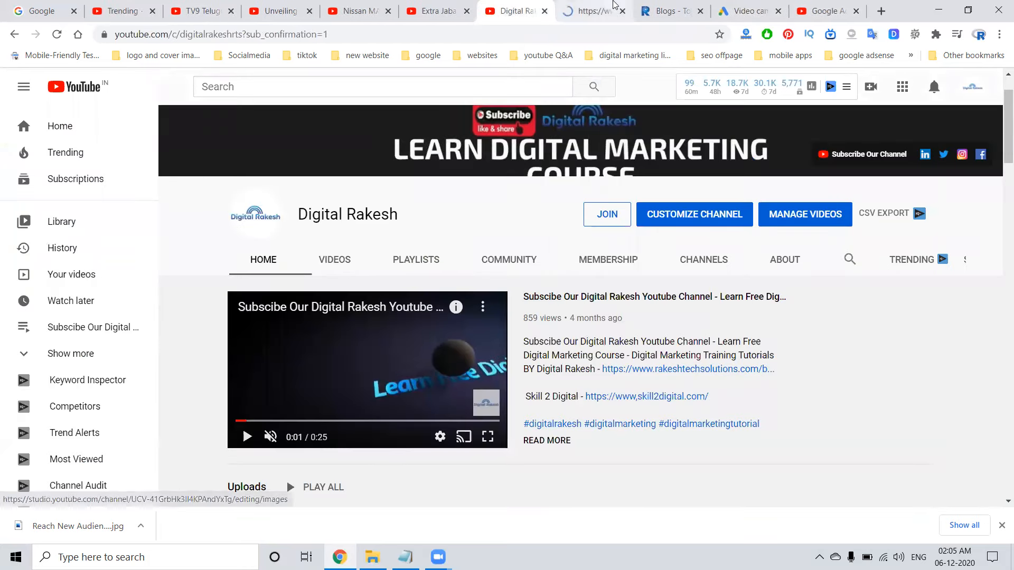
click(613, 6)
click(380, 35)
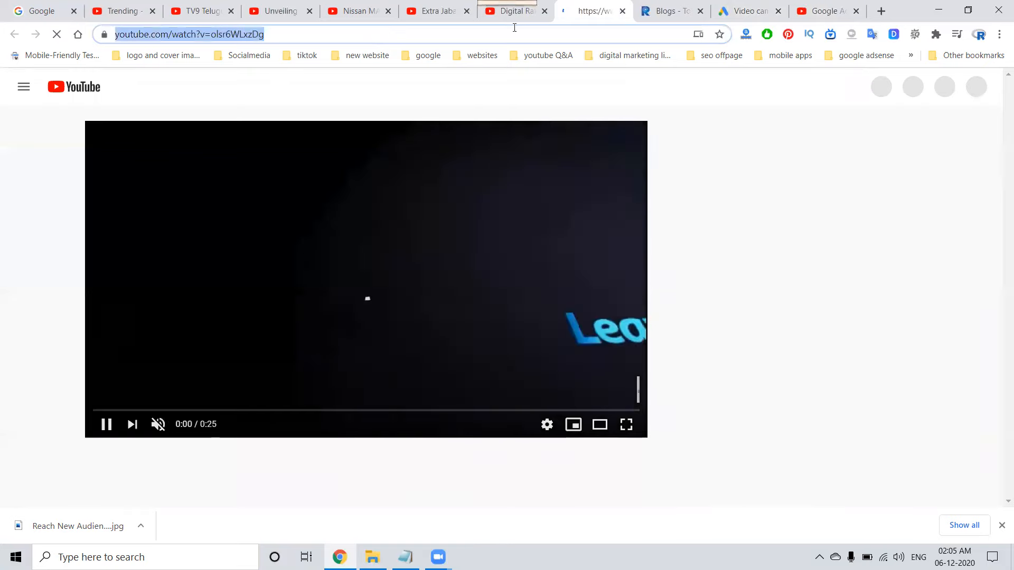
click(764, 10)
key(ctrl+v)
click(143, 311)
scroll(159, 312, down, 2)
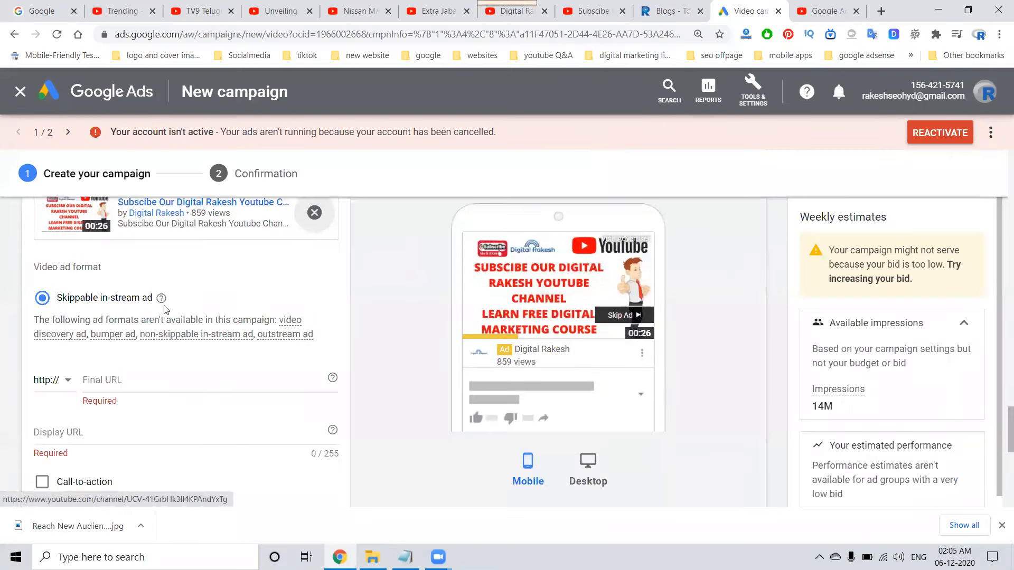
click(662, 12)
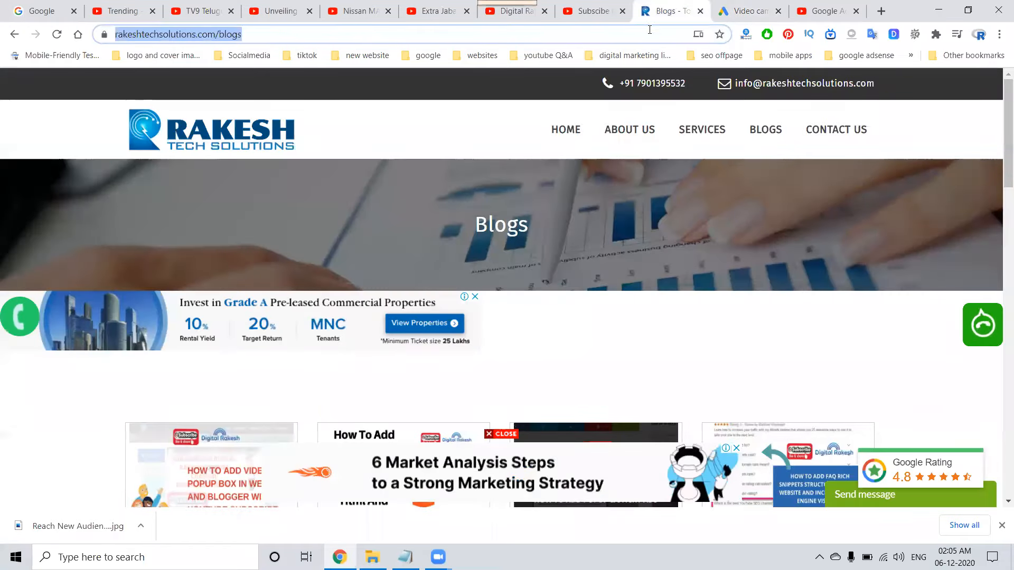
click(750, 10)
click(113, 384)
text(www.rakeshtechsolutions.com/blogs)
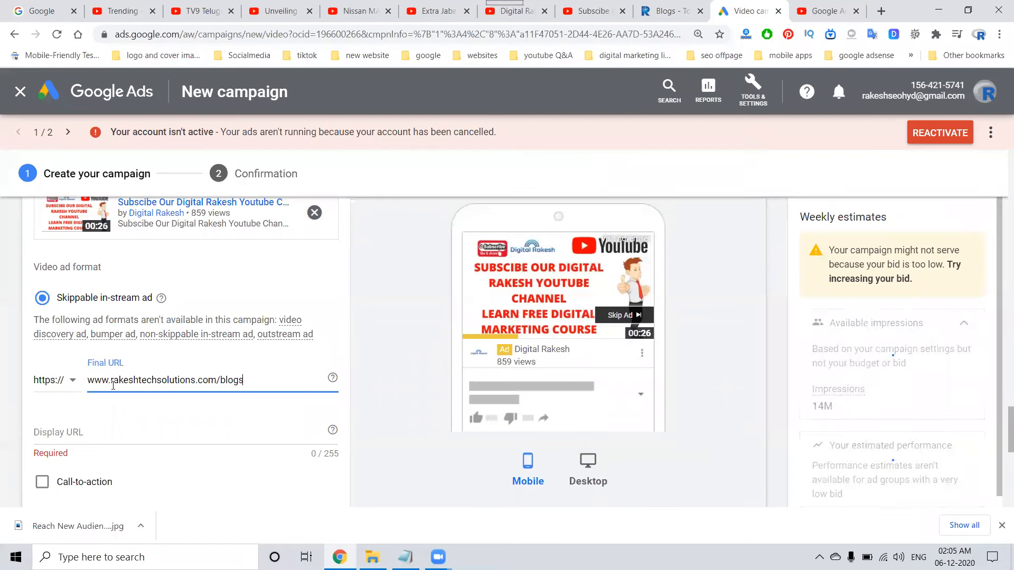
click(93, 431)
text(www.rakeshtechsolutions.com/blogs)
scroll(22, 414, down, 3)
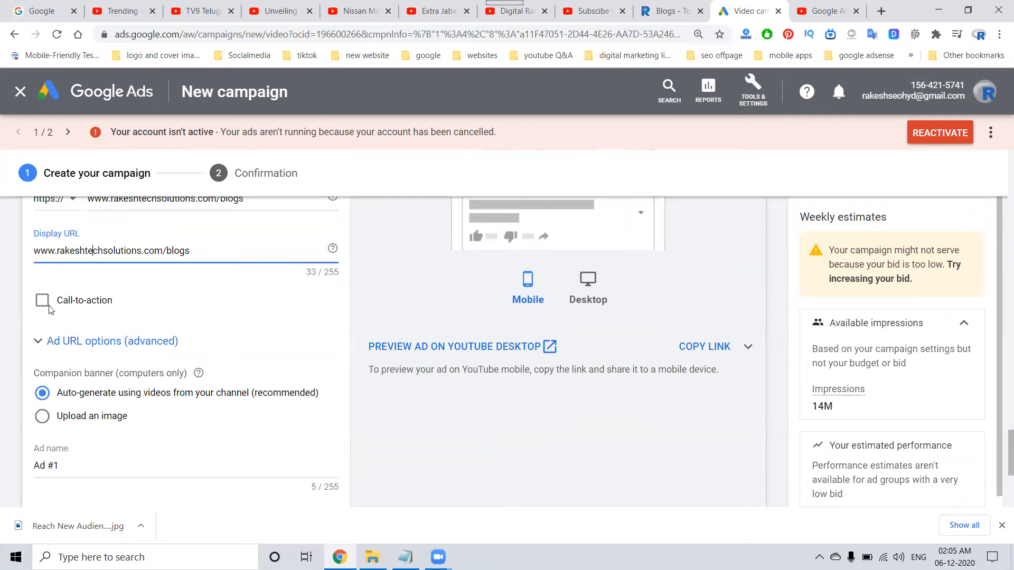
triple_click(62, 462)
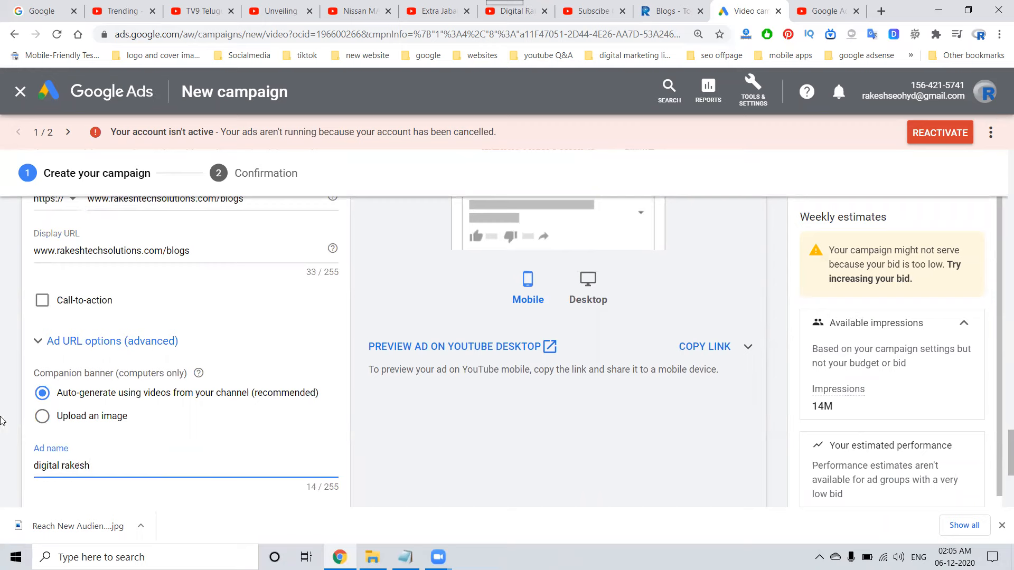
Enable the ad's call-to-action and enter a ten-digit placeholder phone number as its text.
click(42, 301)
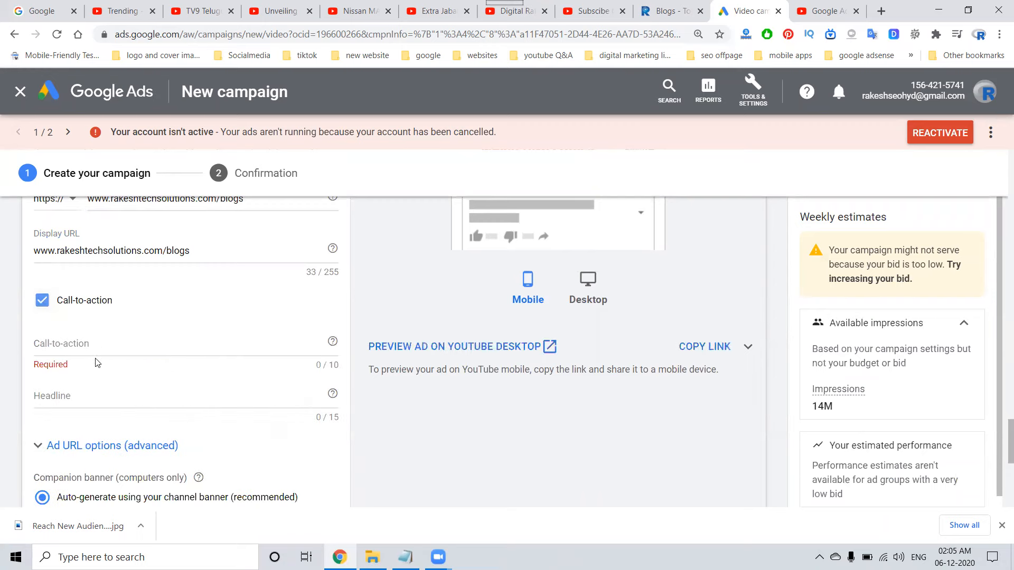
click(42, 301)
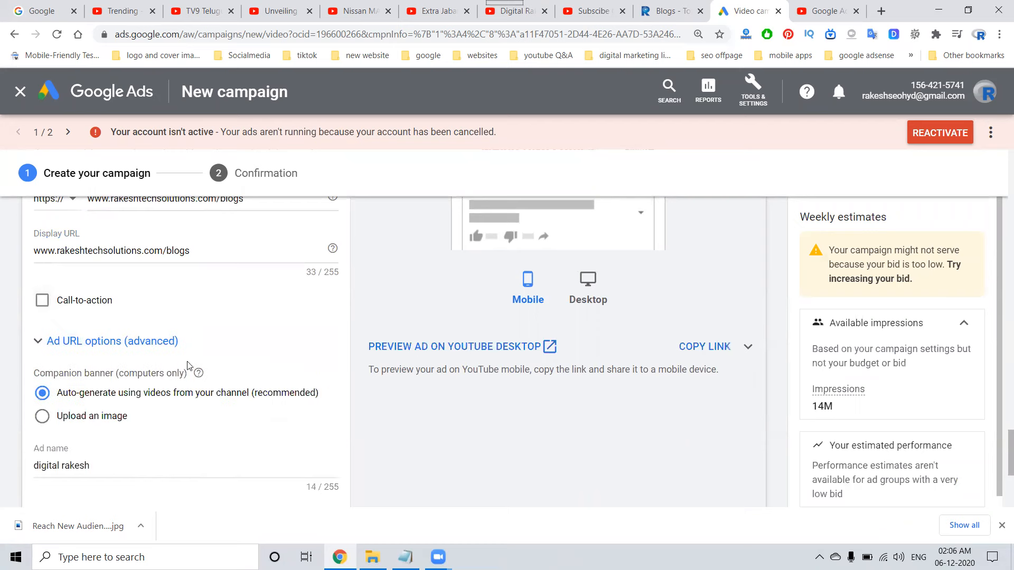
click(42, 301)
click(98, 343)
text(55551515151)
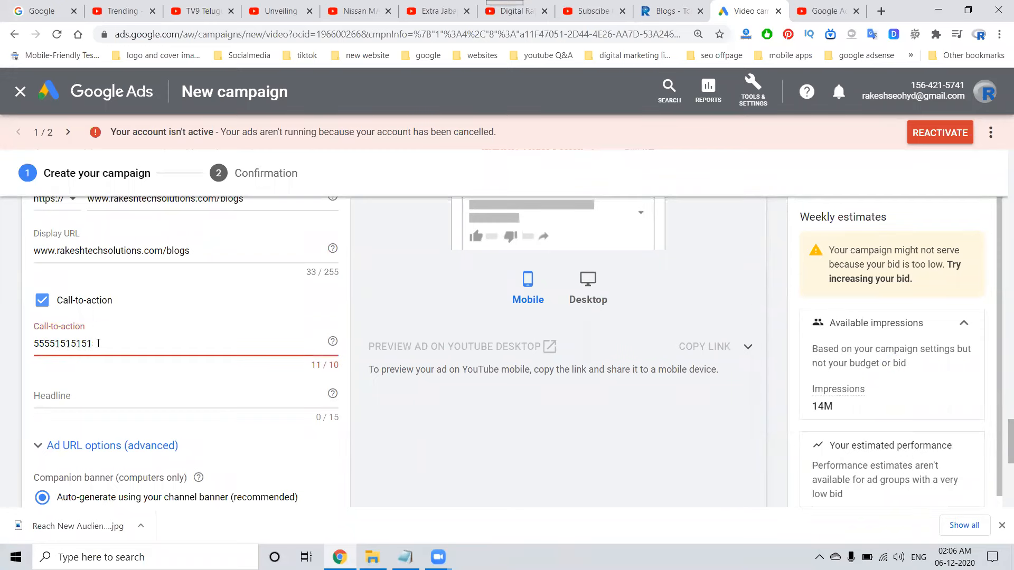
key(BackSpace)
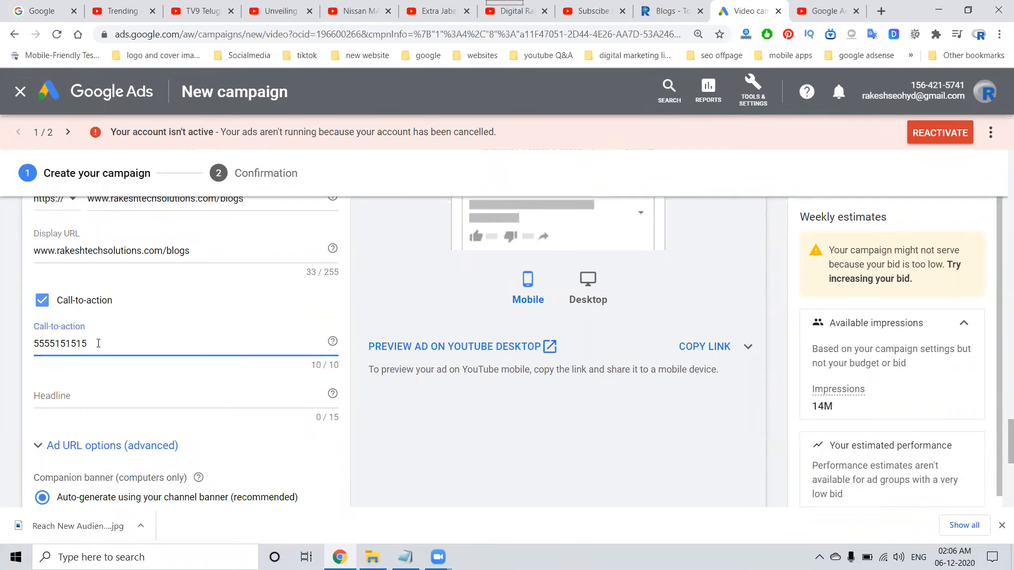
Set the call-to-action headline to "ask your query", shortening the first wording to fit the limit.
click(96, 395)
text(cal)
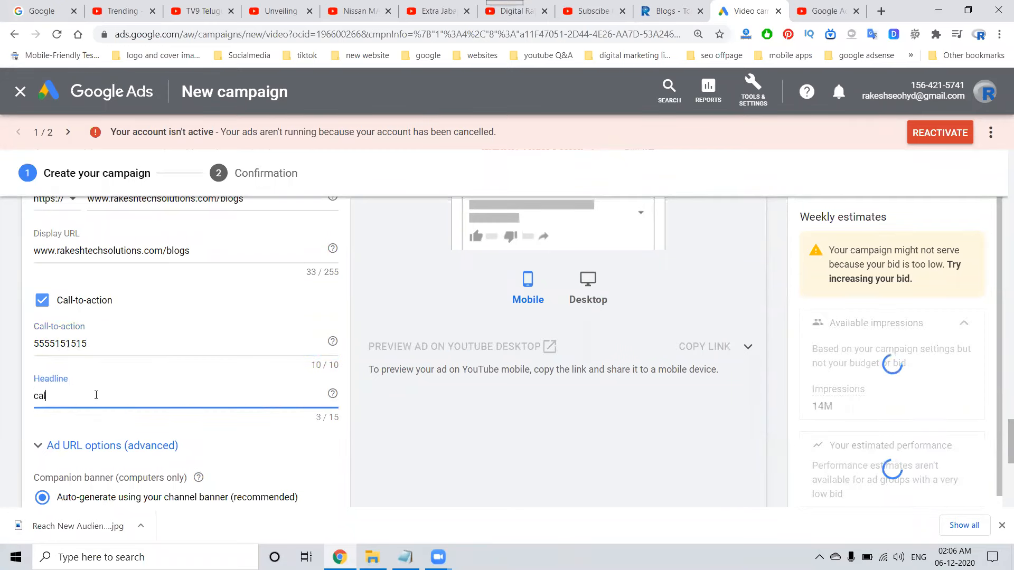
text(l to )
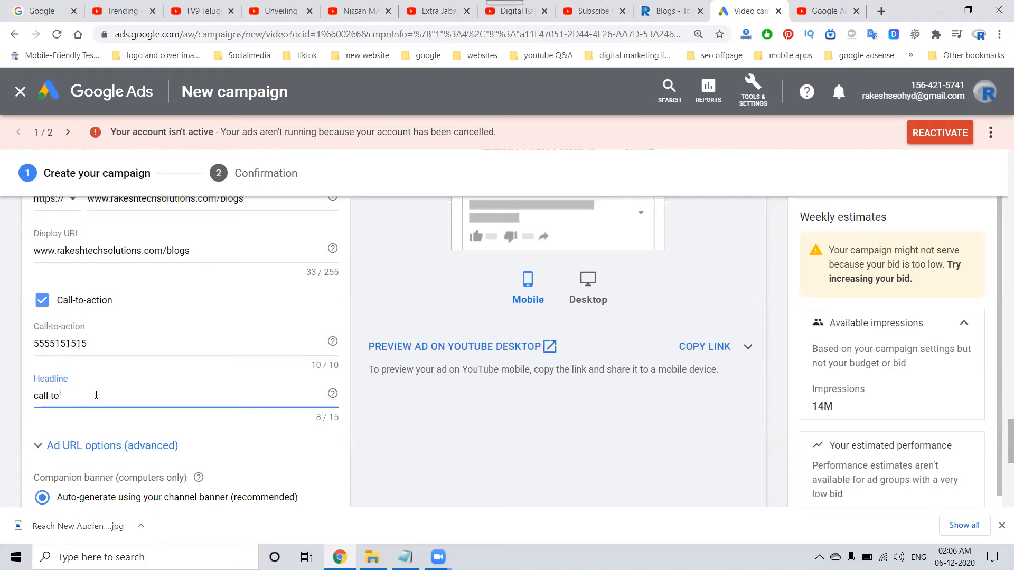
text(your query)
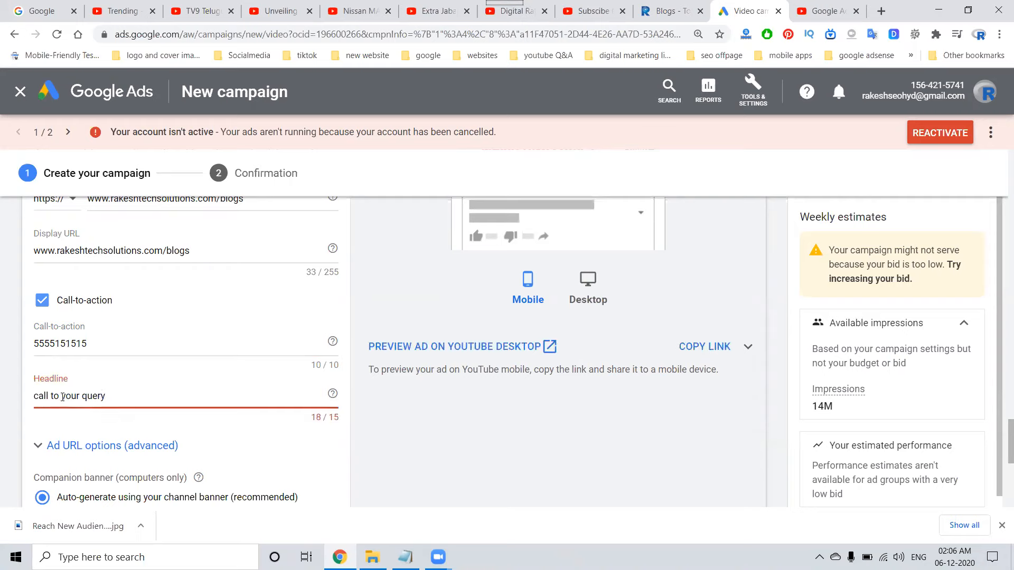
drag(61, 396, 3, 397)
text(ask)
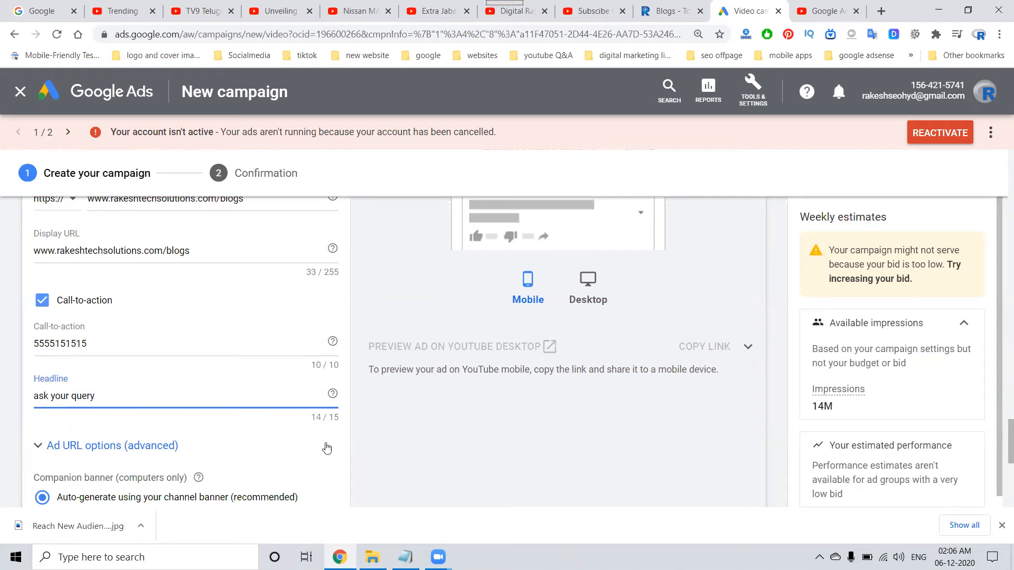
Preview the ad with its call-to-action on YouTube desktop and close the open preview pages.
click(451, 357)
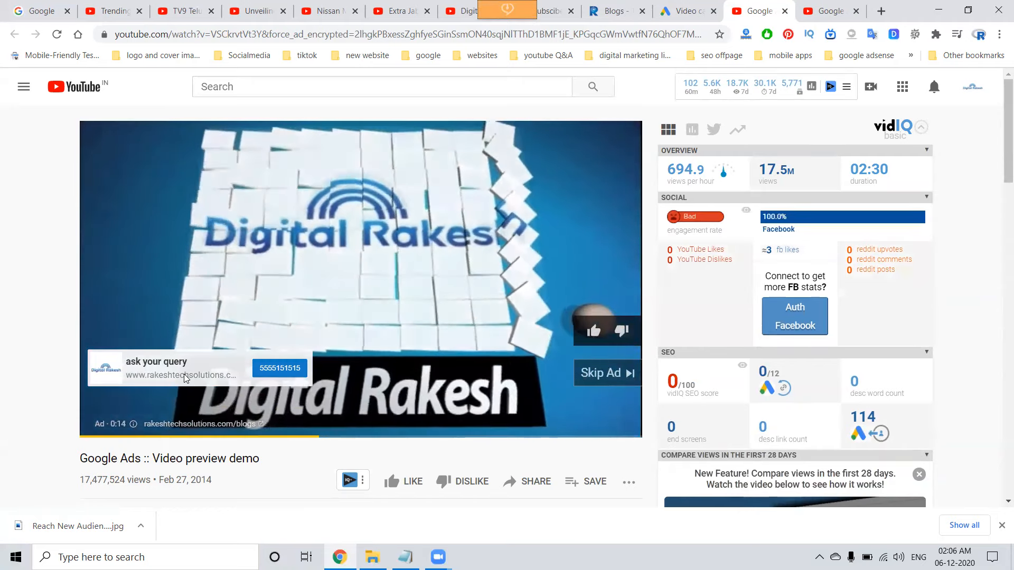
click(784, 11)
click(785, 11)
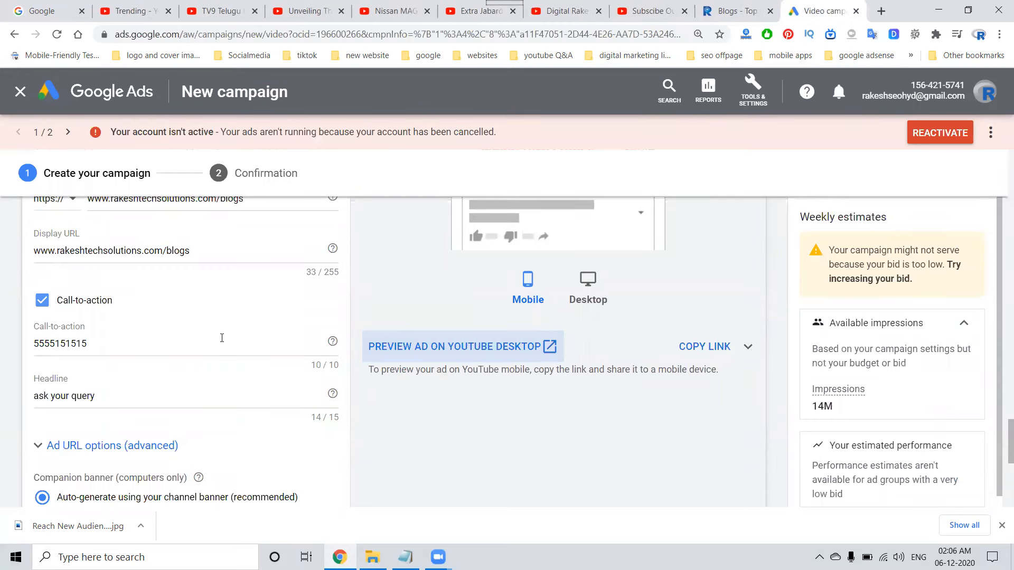
scroll(222, 338, up, 2)
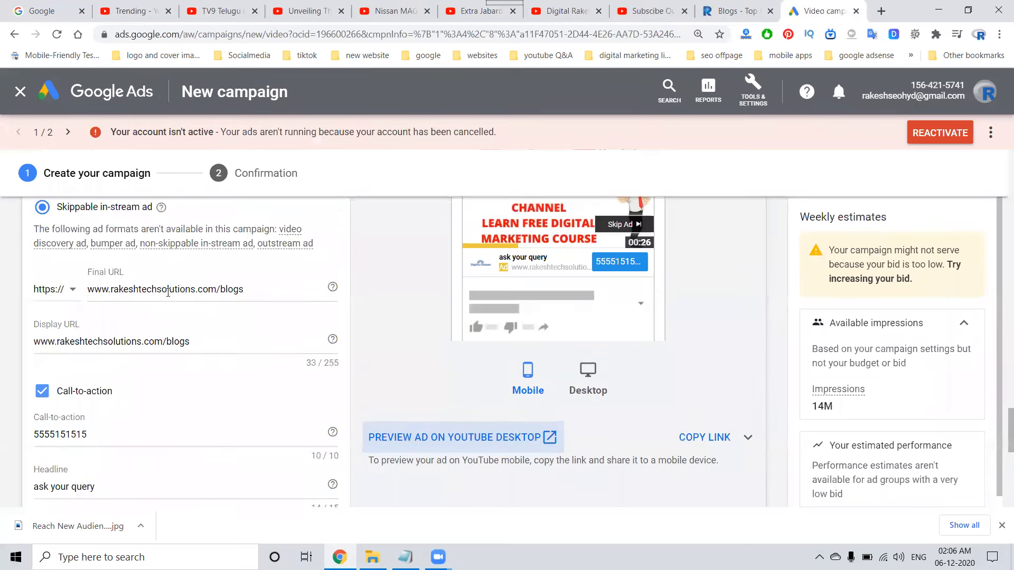
click(579, 4)
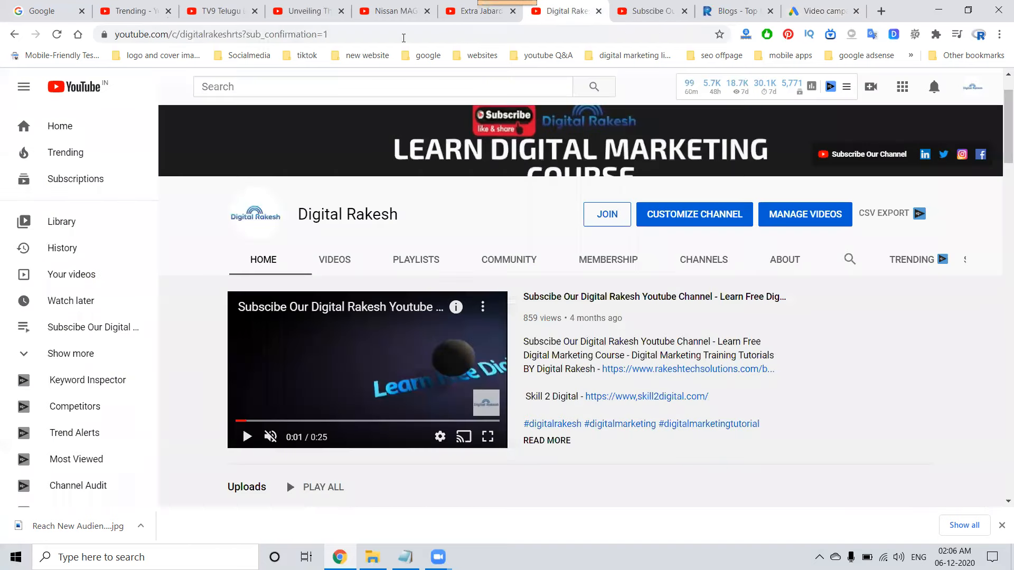
key(ctrl+l)
key(ctrl+c)
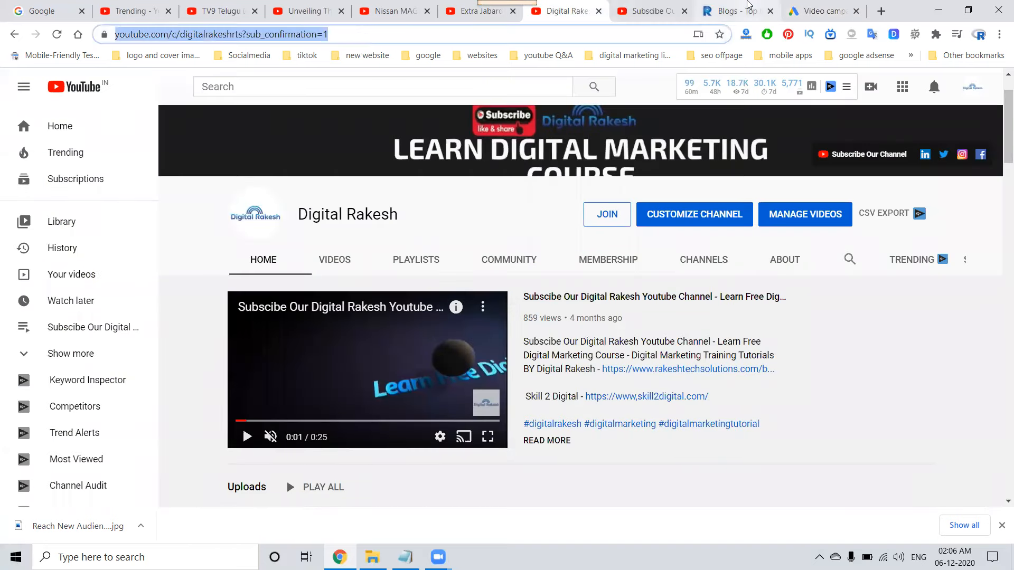
click(824, 11)
triple_click(155, 288)
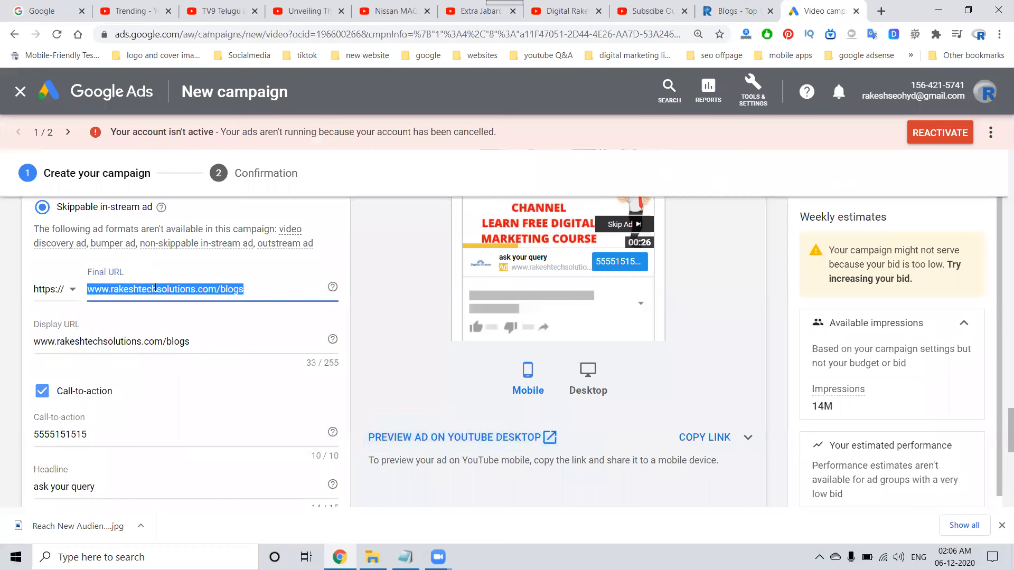
key(ctrl+v)
double_click(156, 341)
triple_click(156, 342)
text(https://www.youtube.com/c/digitalrakeshrts?sub_confirmation=1)
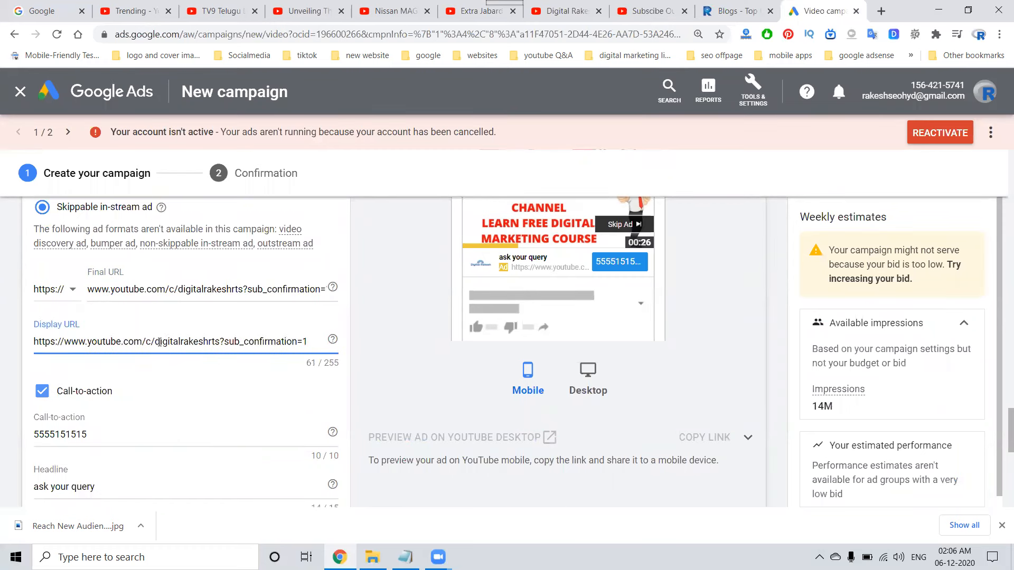
Preview the ad on YouTube desktop and follow its display link through to the destination channel page.
click(452, 438)
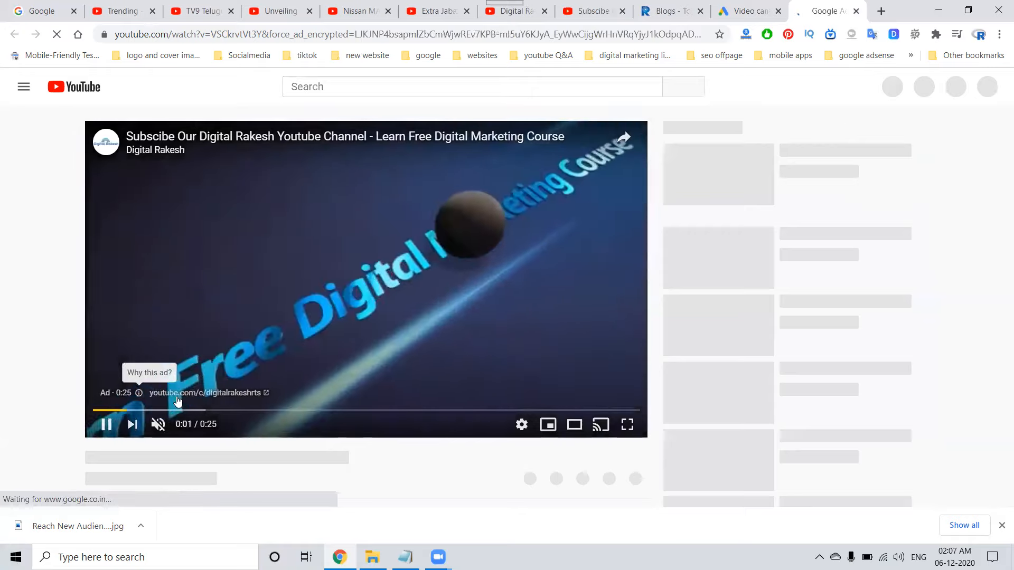
click(184, 394)
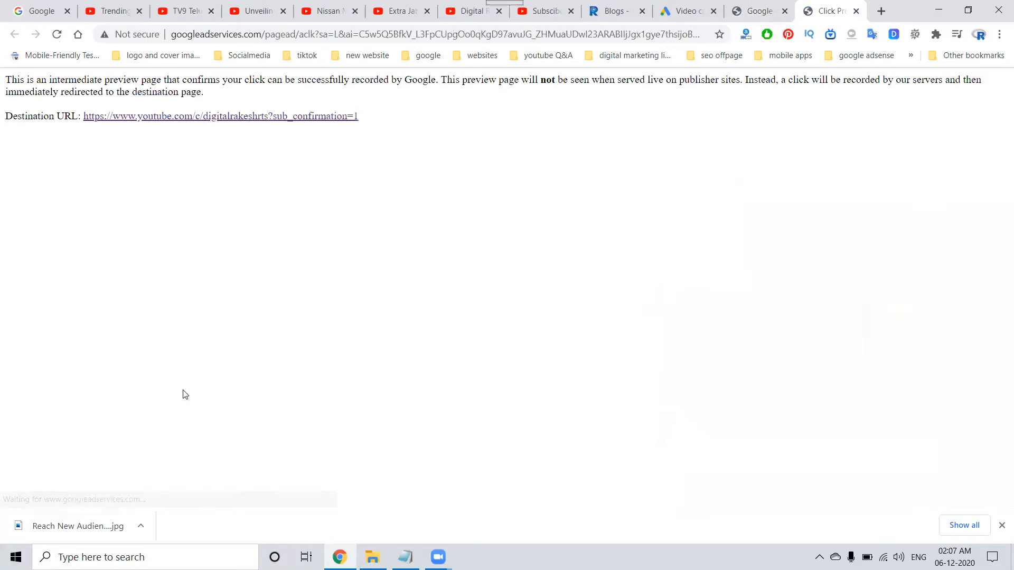
click(266, 119)
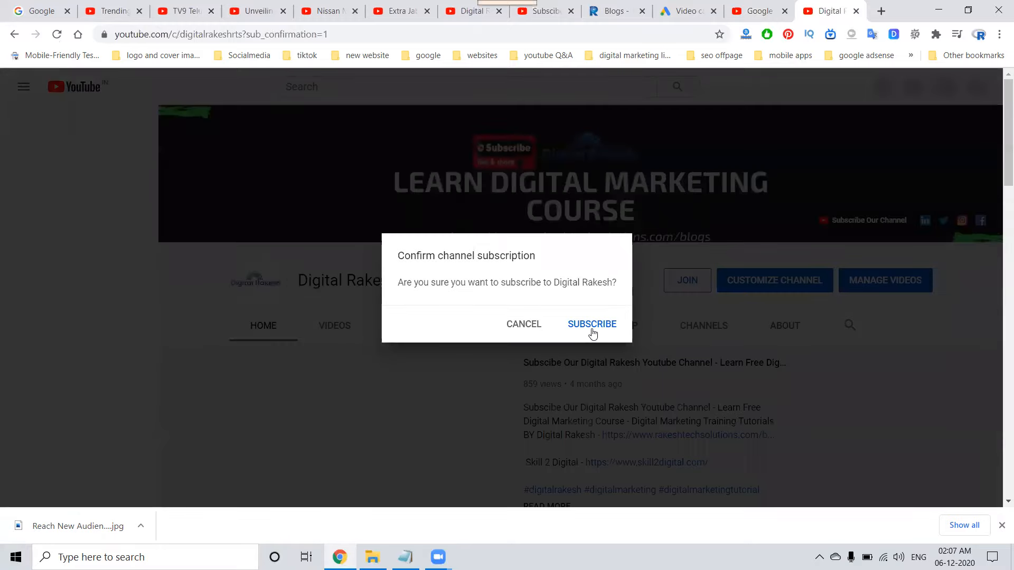
Paste the channel link into a new maximized Notepad document and highlight its "?sub_confirmation=1" part.
key(super+r)
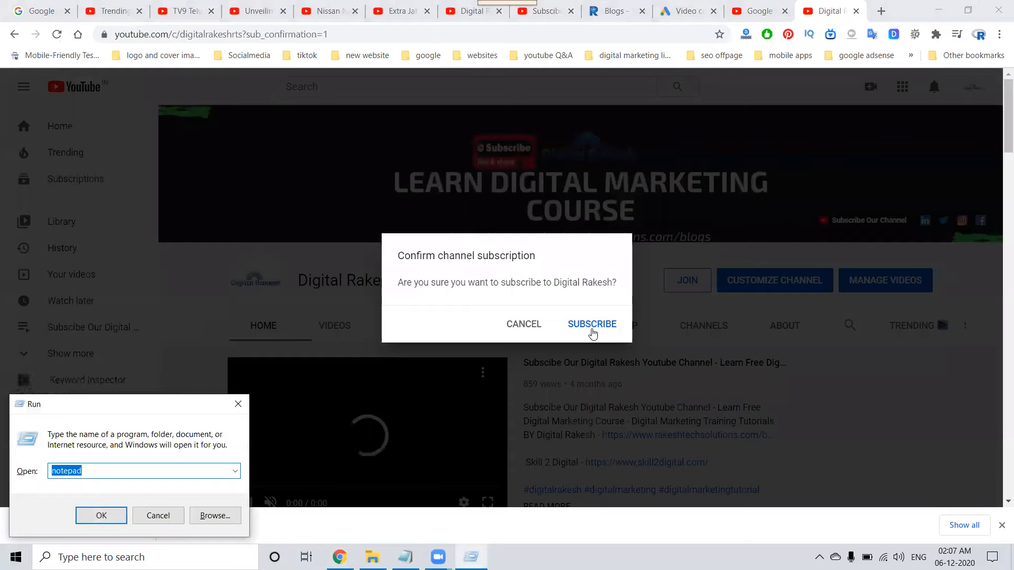
key(Return)
text(https://www.youtube.com/c/digitalrakeshrts?sub_confirmation=1)
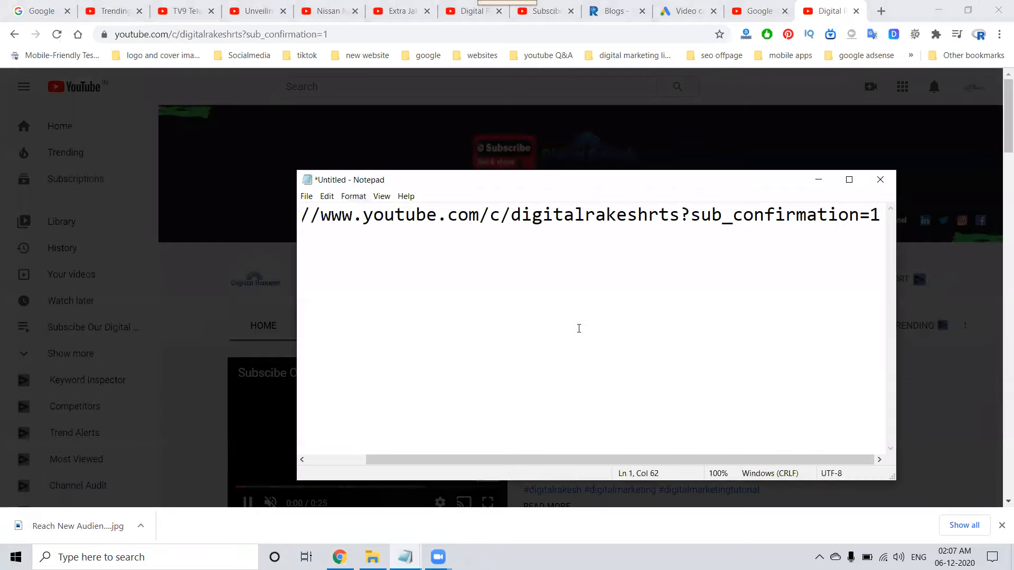
click(848, 179)
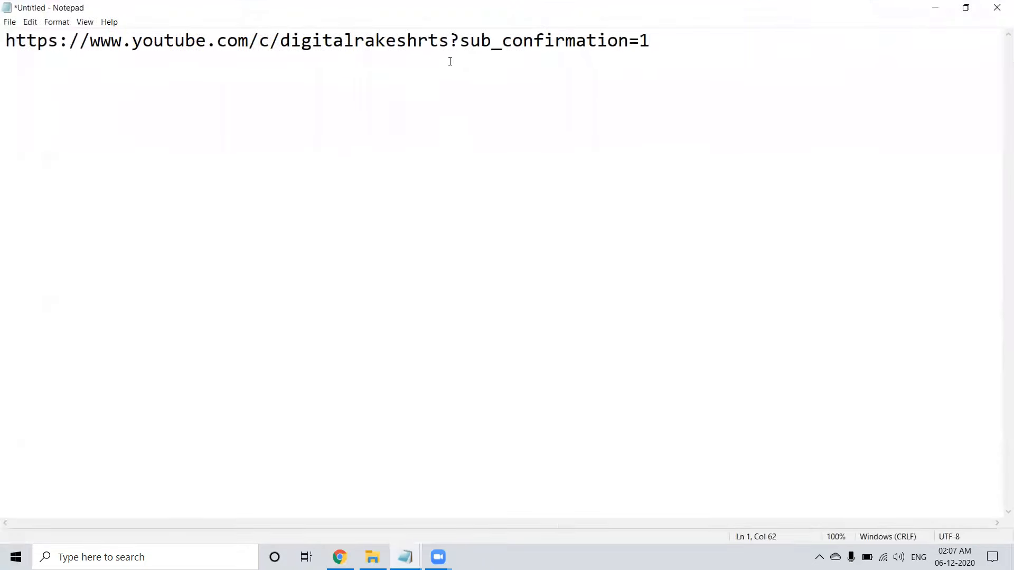
drag(452, 41, 651, 46)
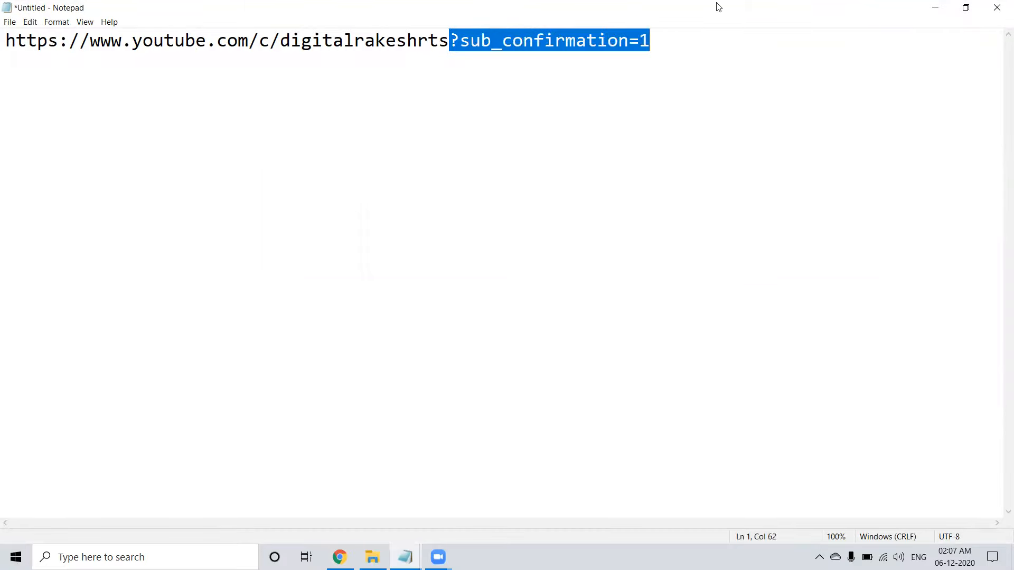
Minimize Notepad, return to the YouTube channel page and try to confirm the channel subscription.
click(934, 7)
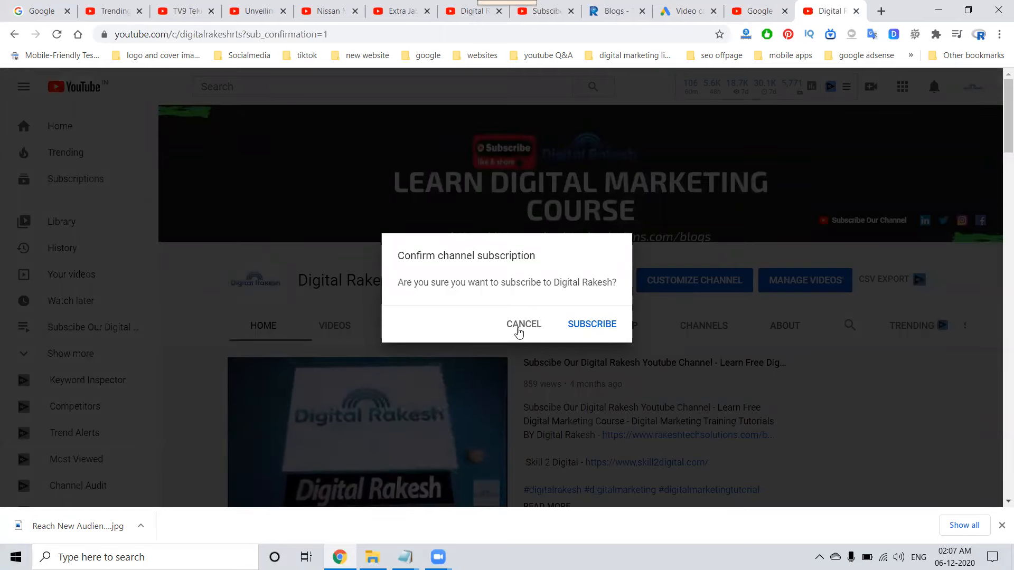
click(577, 324)
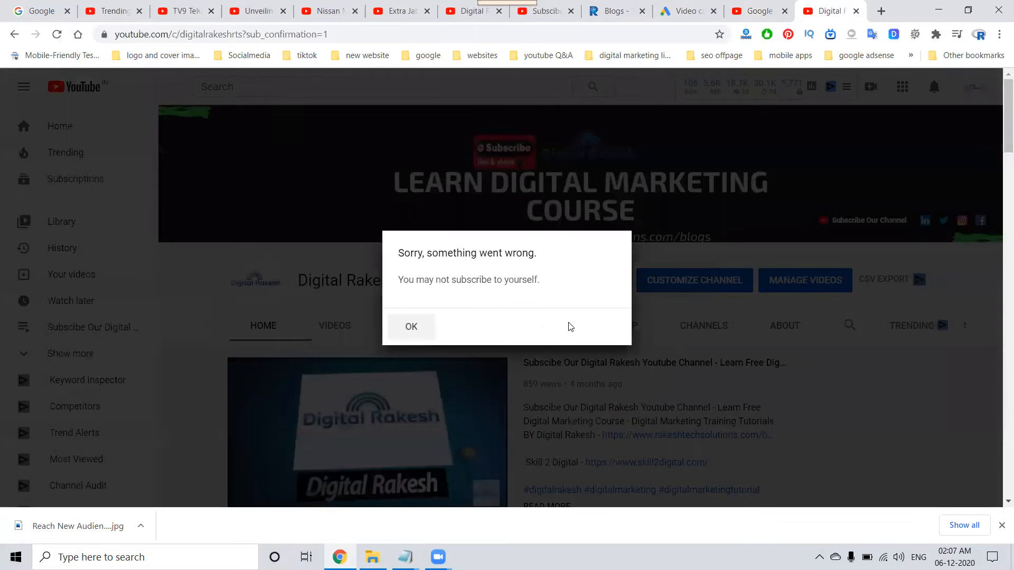
Dismiss the subscription error and close the channel page and the ad preview video to return to the campaign setup.
click(411, 327)
scroll(447, 287, down, 3)
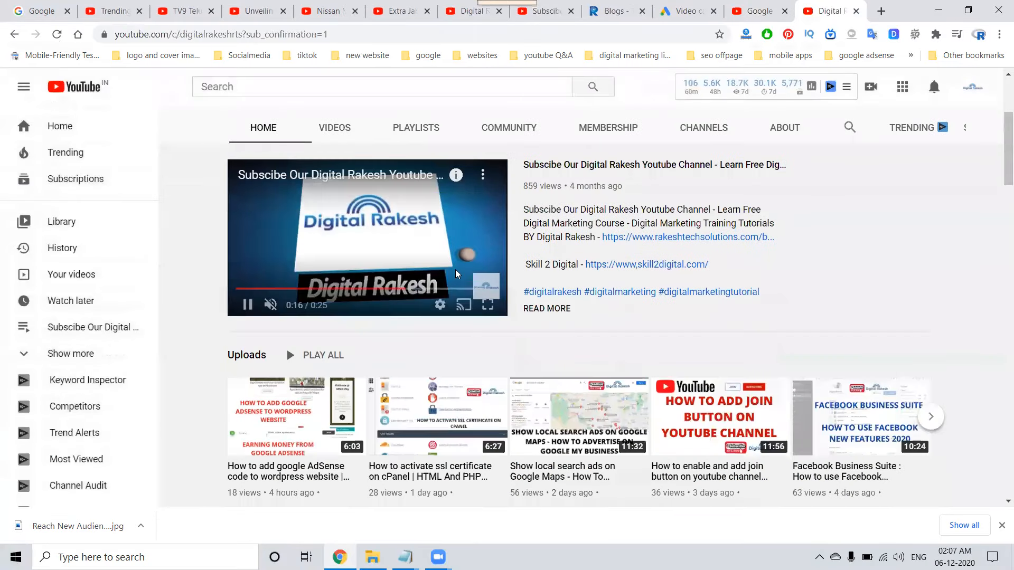
click(856, 12)
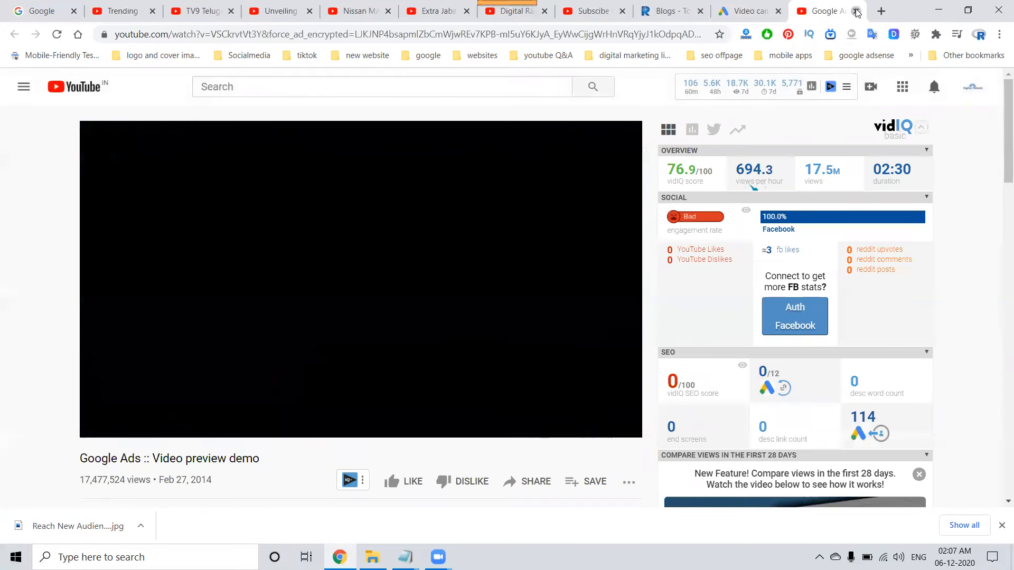
click(857, 12)
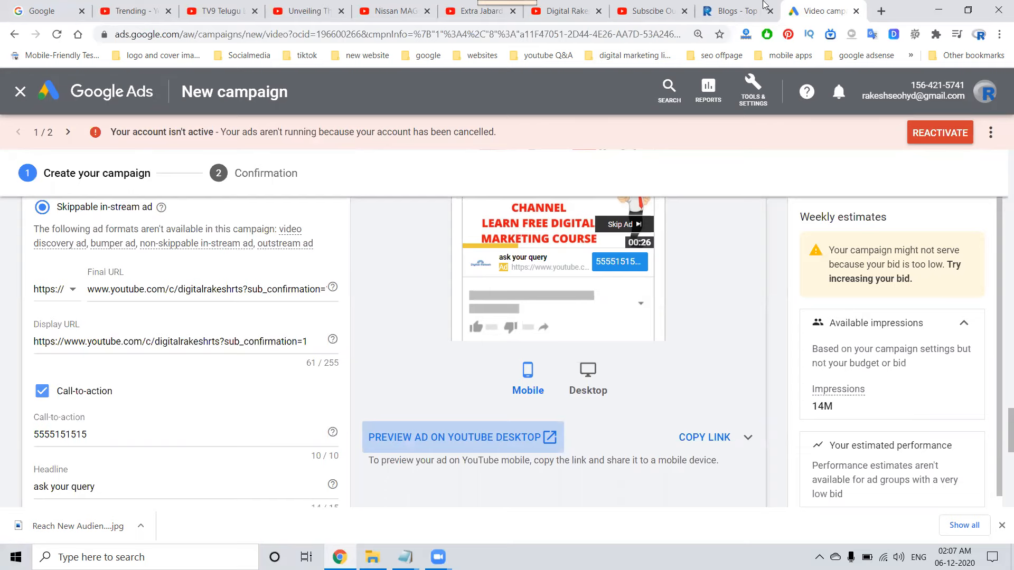
click(731, 11)
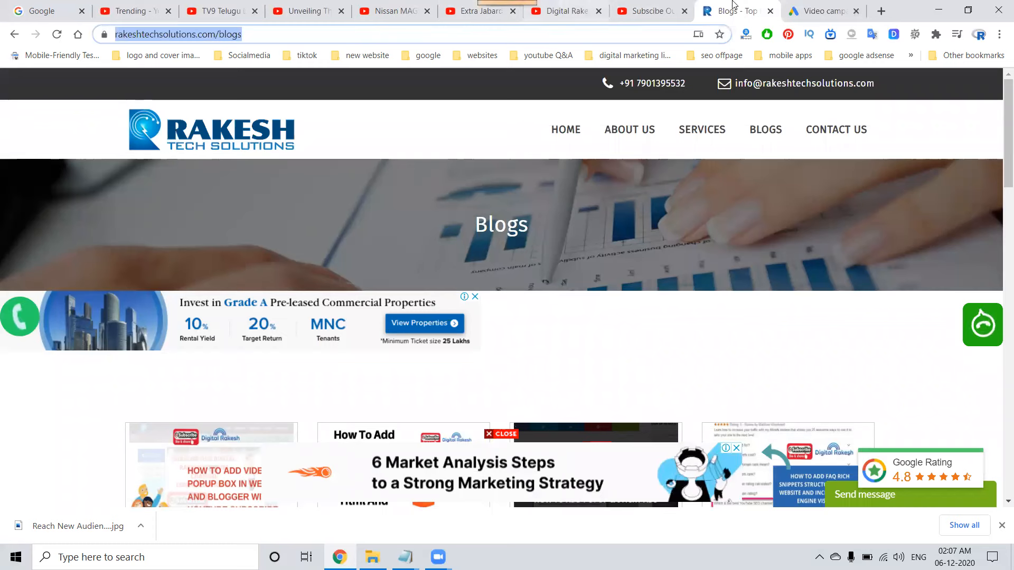
click(797, 11)
triple_click(187, 293)
text(www.rakeshtechsolutions.com/blogs)
click(164, 340)
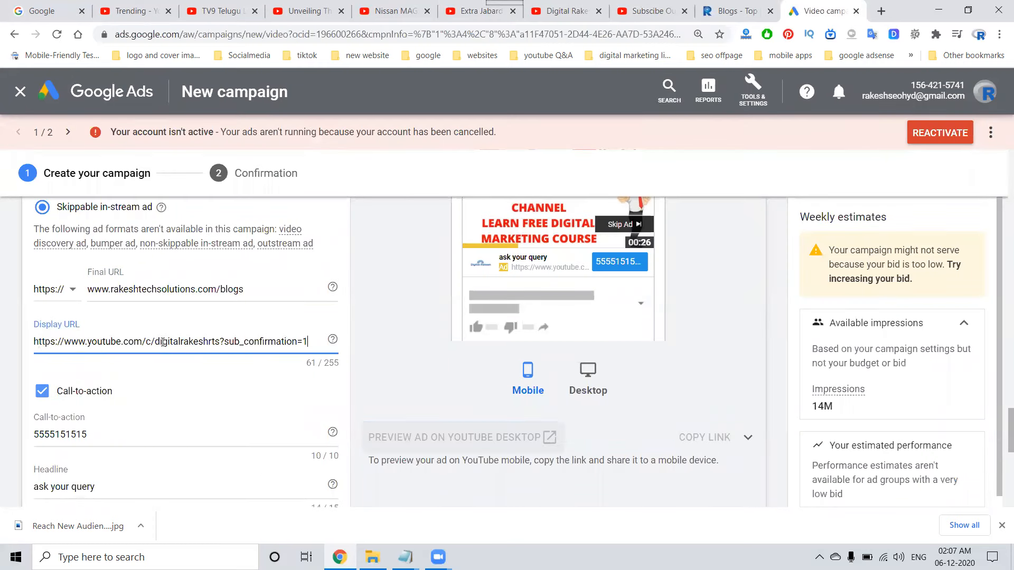
triple_click(163, 341)
text(https://www.rakeshtechsolutions.com/blogs)
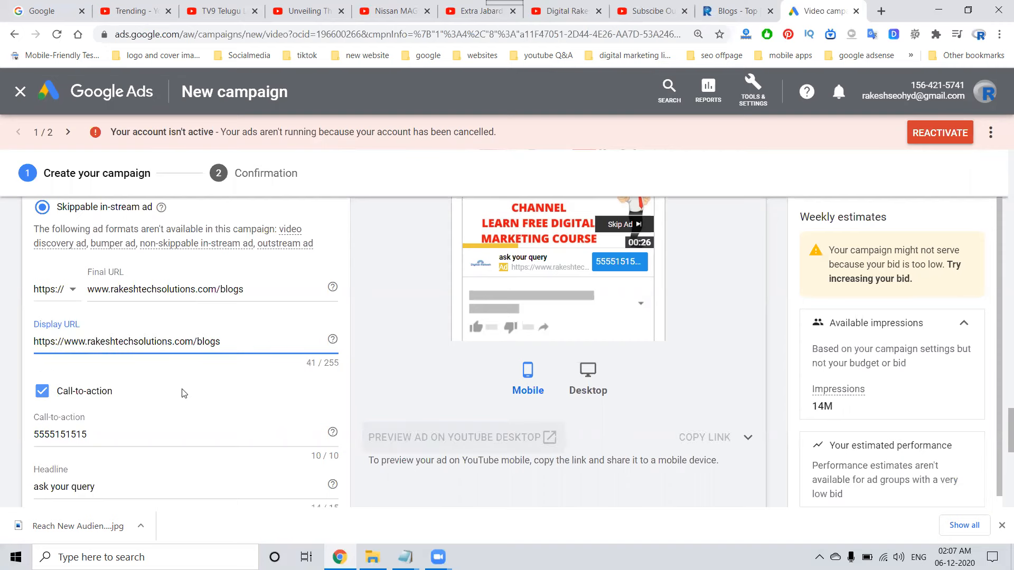
click(42, 393)
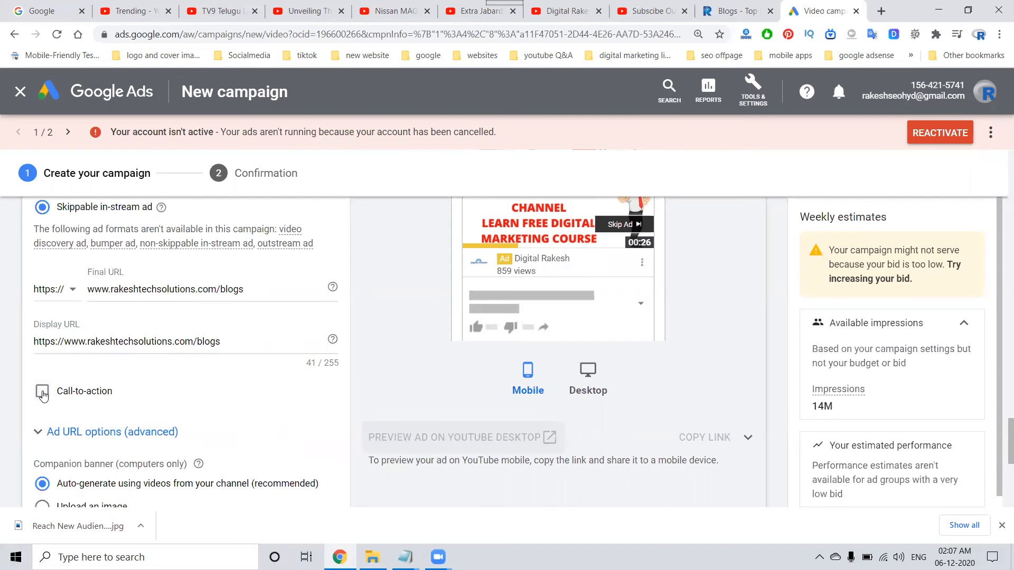
scroll(43, 393, down, 3)
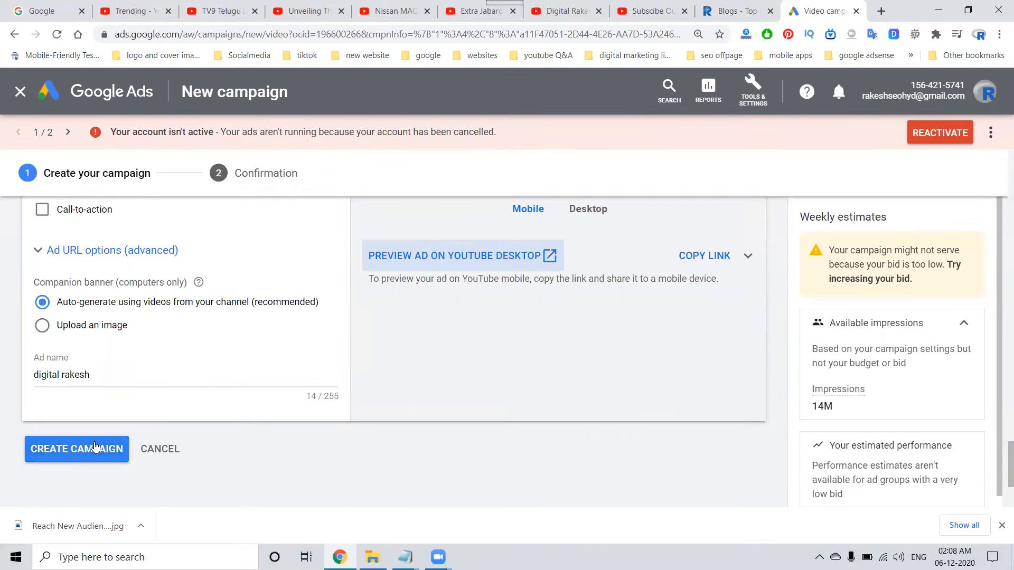
Try target CPM bids of ₹20 and ₹500 in the ad group's bidding settings to compare the weekly estimates.
scroll(334, 387, up, 3)
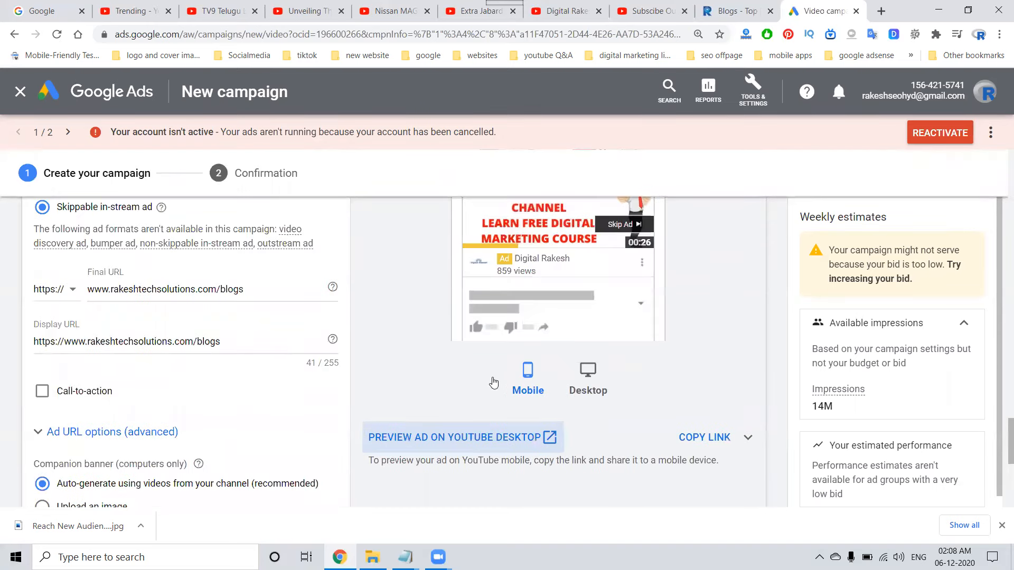
scroll(243, 381, up, 5)
scroll(243, 382, up, 3)
double_click(297, 306)
text(20)
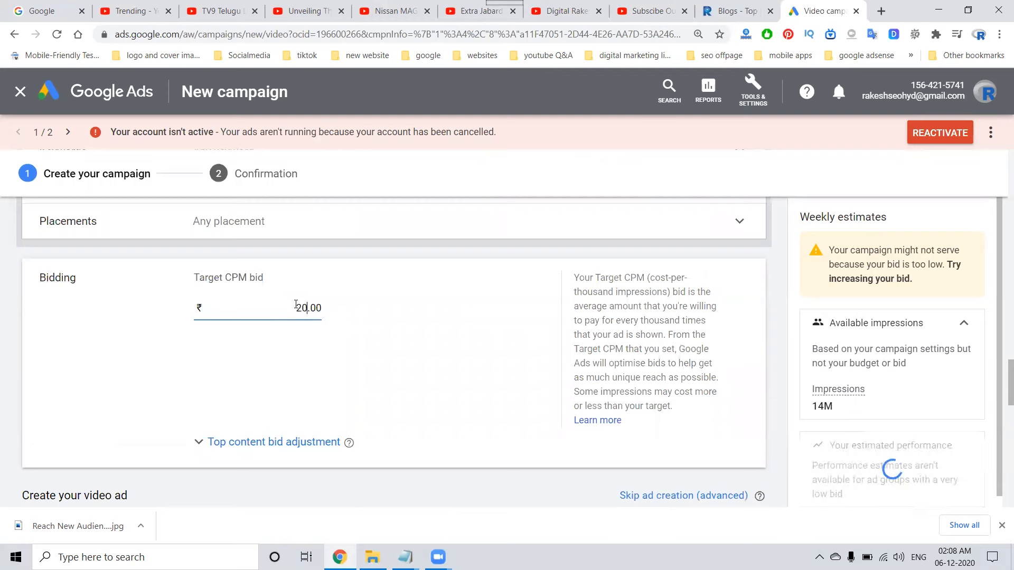
click(414, 343)
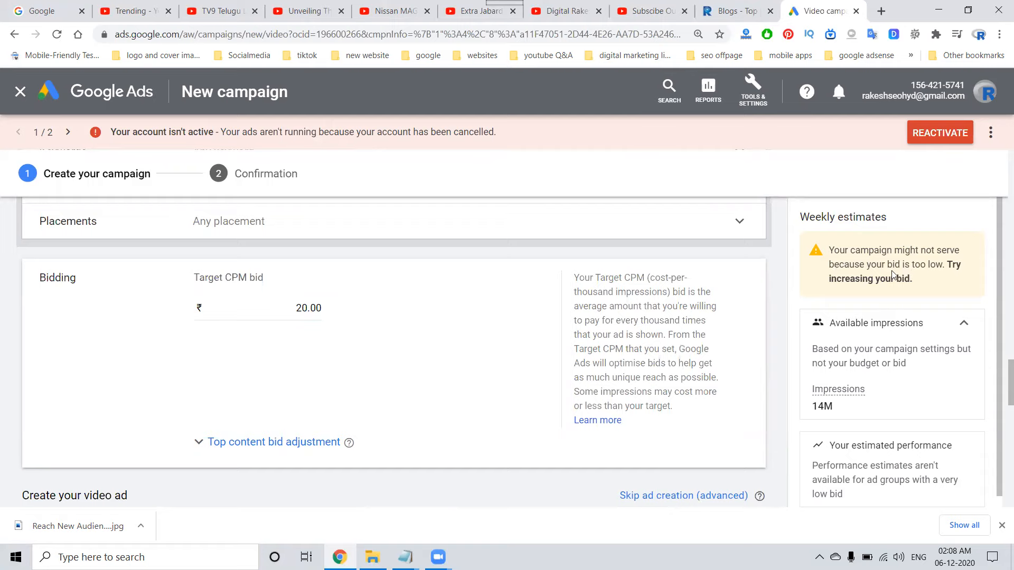
double_click(302, 309)
text(500)
click(339, 342)
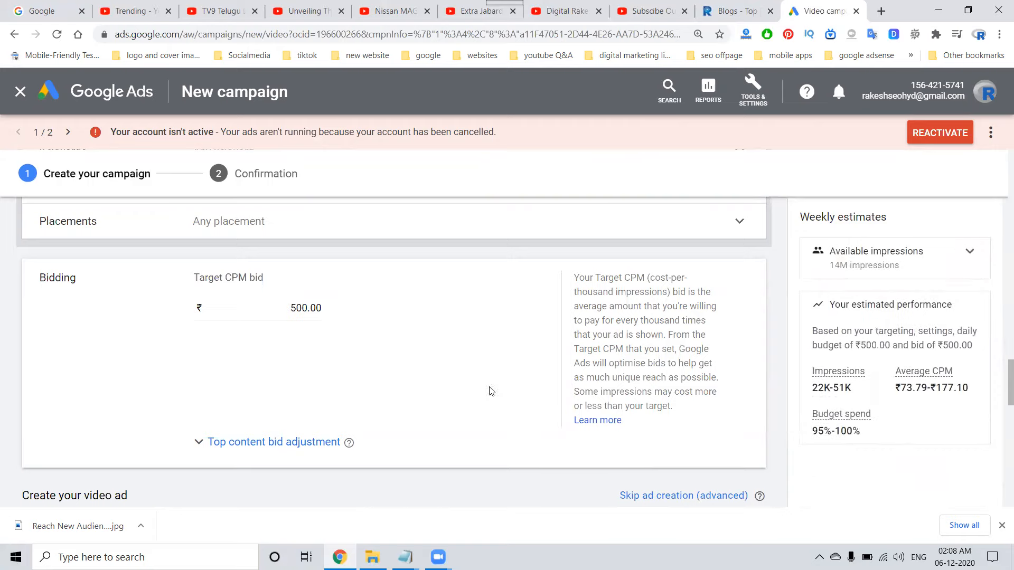
Try target CPM bids of ₹150, ₹100 and ₹50 and compare the estimated performance for each.
double_click(285, 312)
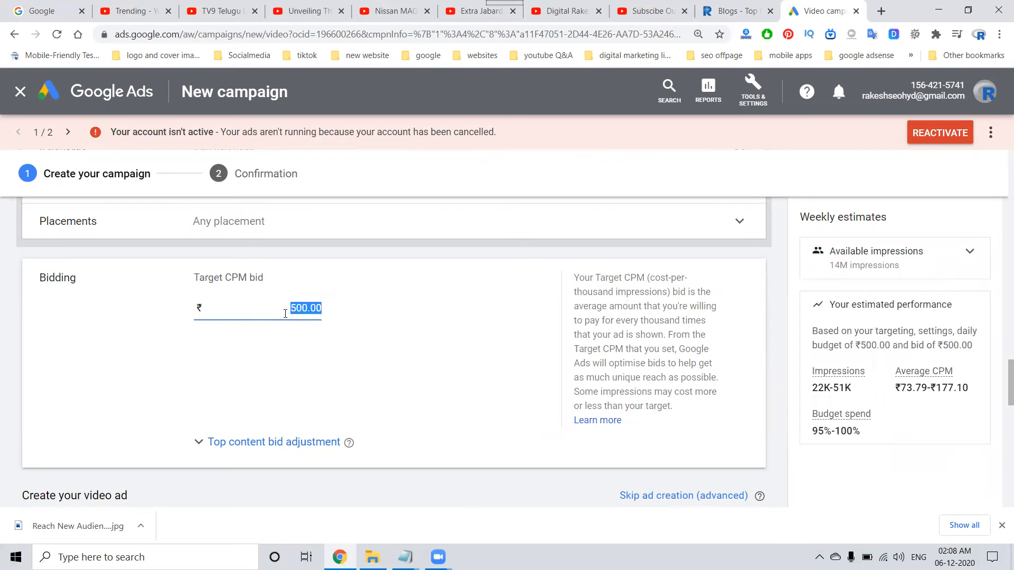
text(150)
click(362, 373)
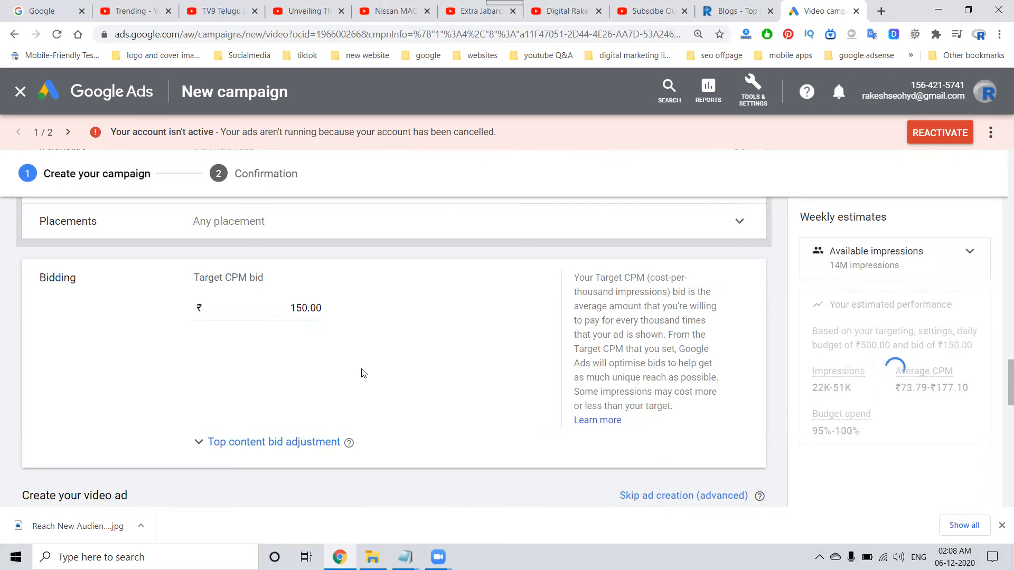
double_click(299, 303)
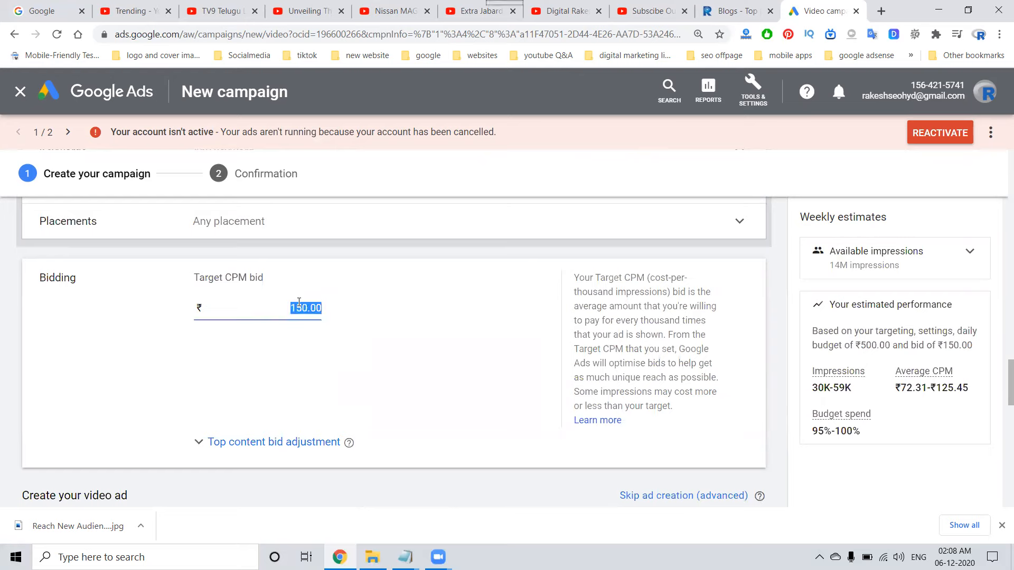
text(100)
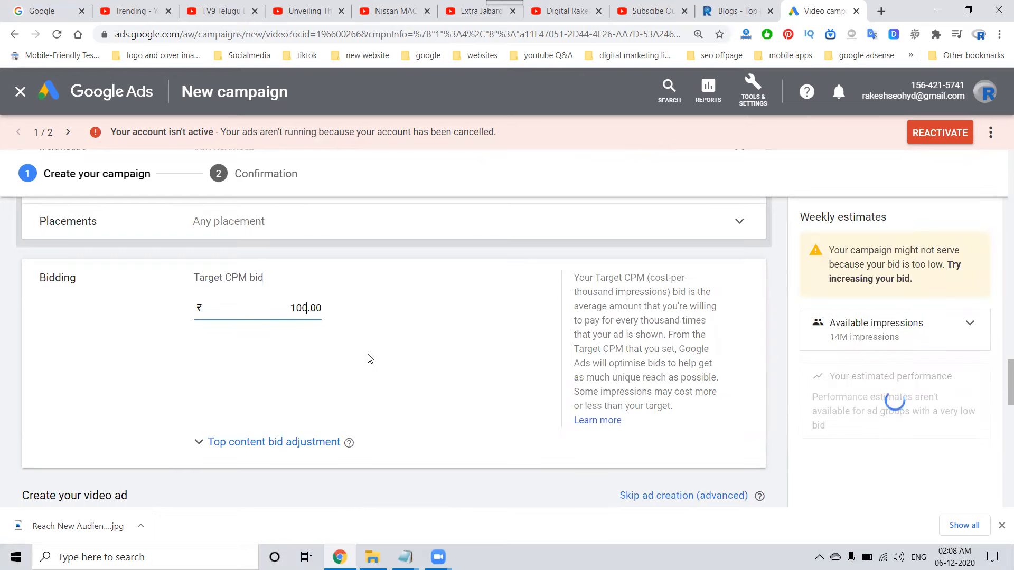
double_click(309, 309)
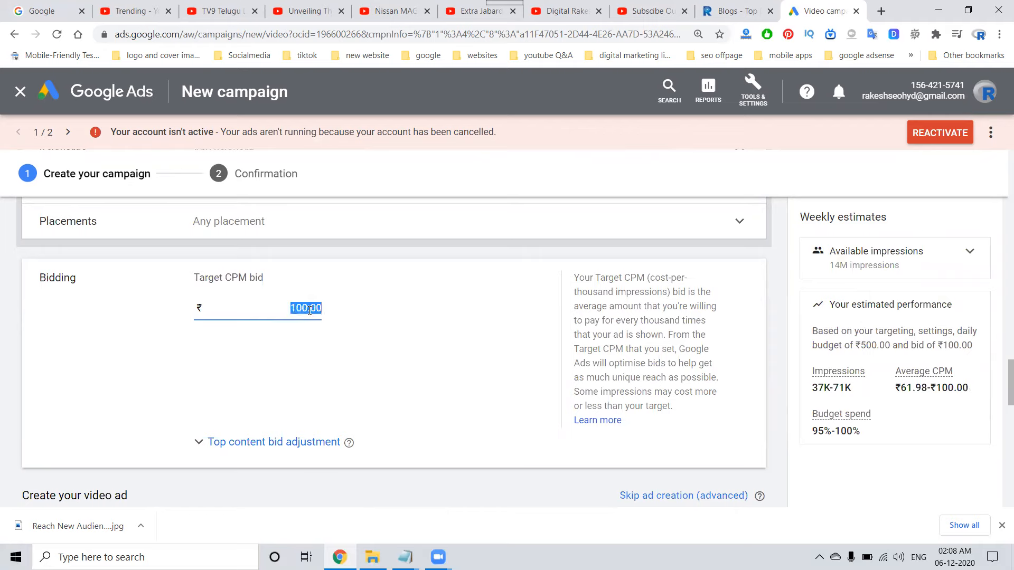
text(50)
click(365, 347)
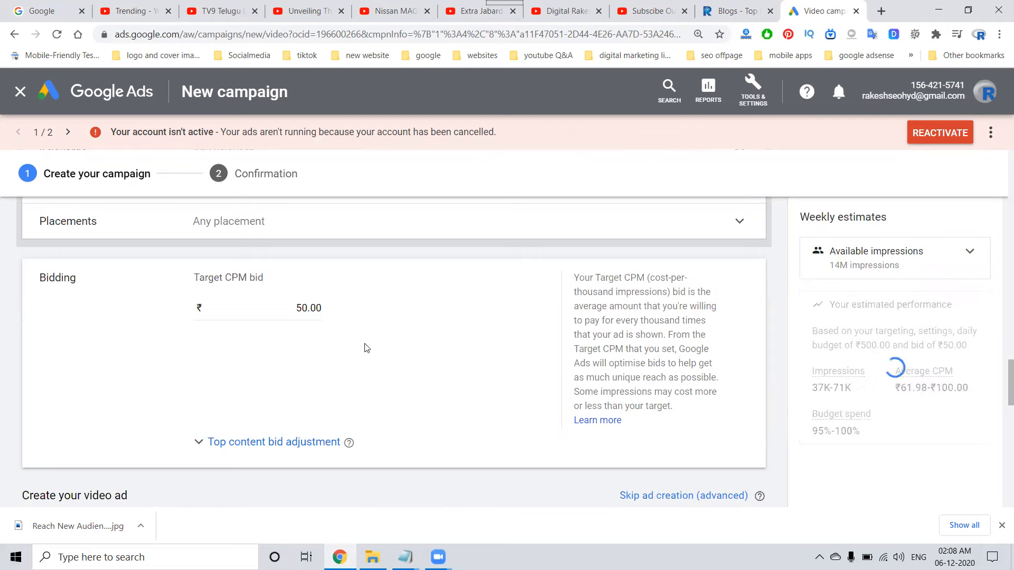
Try target CPM bids of ₹75, ₹62 and ₹20, examining the estimated impressions, average CPM and budget spend.
click(308, 311)
double_click(308, 310)
text(75.00)
click(318, 368)
double_click(309, 311)
text(62.00)
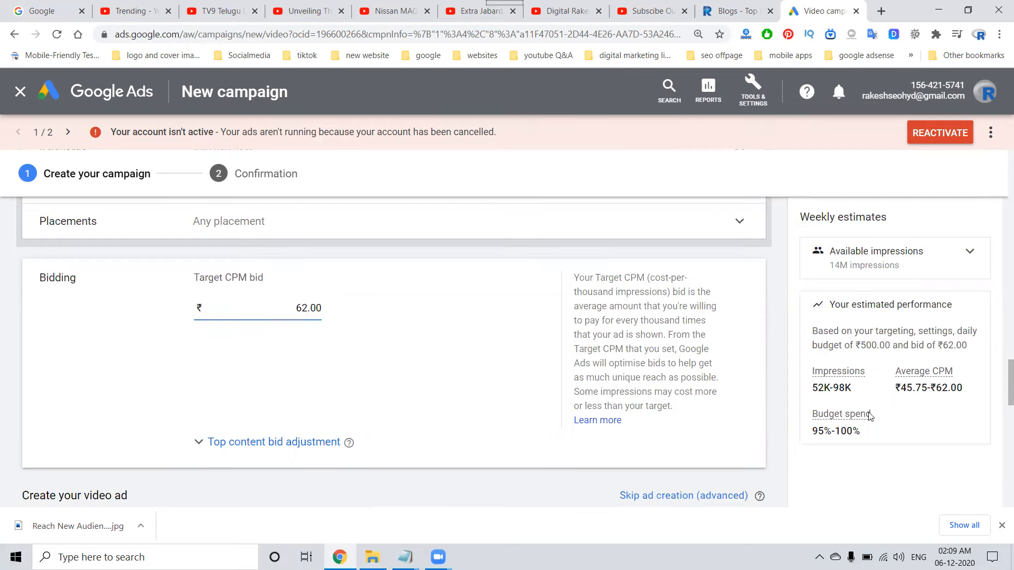
mouse_move(843, 423)
double_click(299, 308)
text(20.00)
click(317, 354)
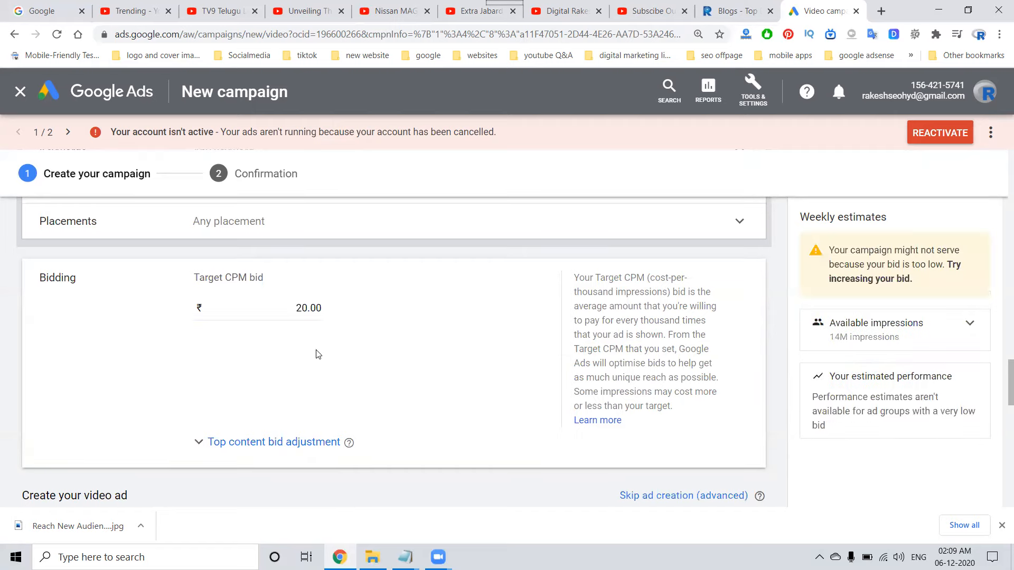
Set the ad group's target CPM bid to ₹55.
double_click(299, 310)
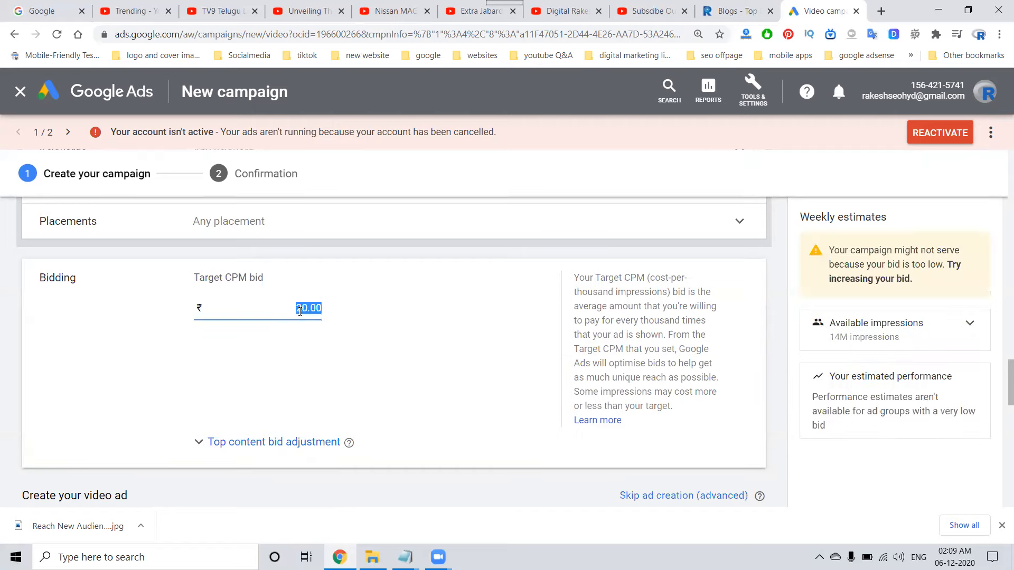
text(55.00)
click(298, 373)
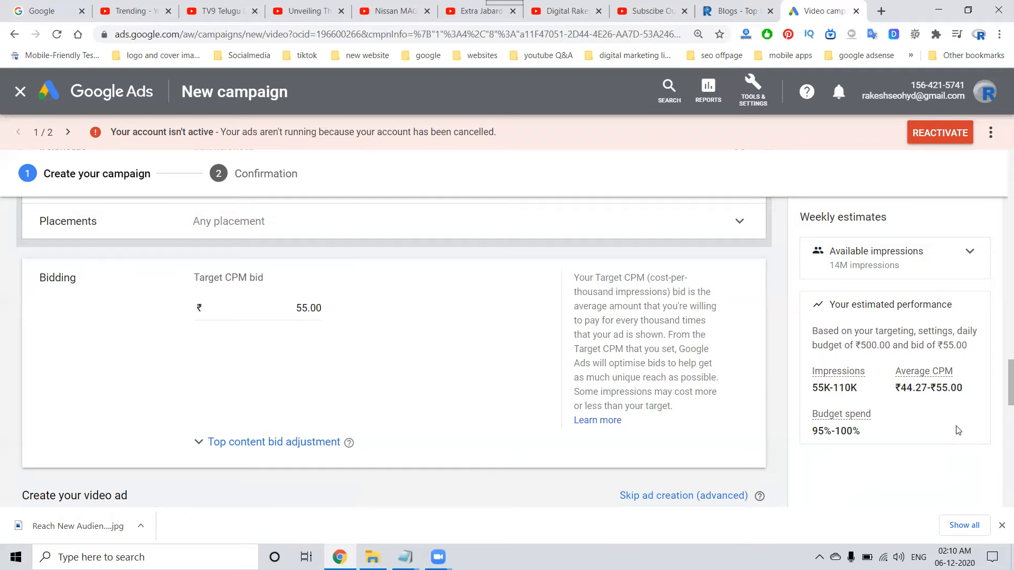
Create the skippable video campaign and continue from the confirmation page to the campaign.
scroll(370, 499, down, 10)
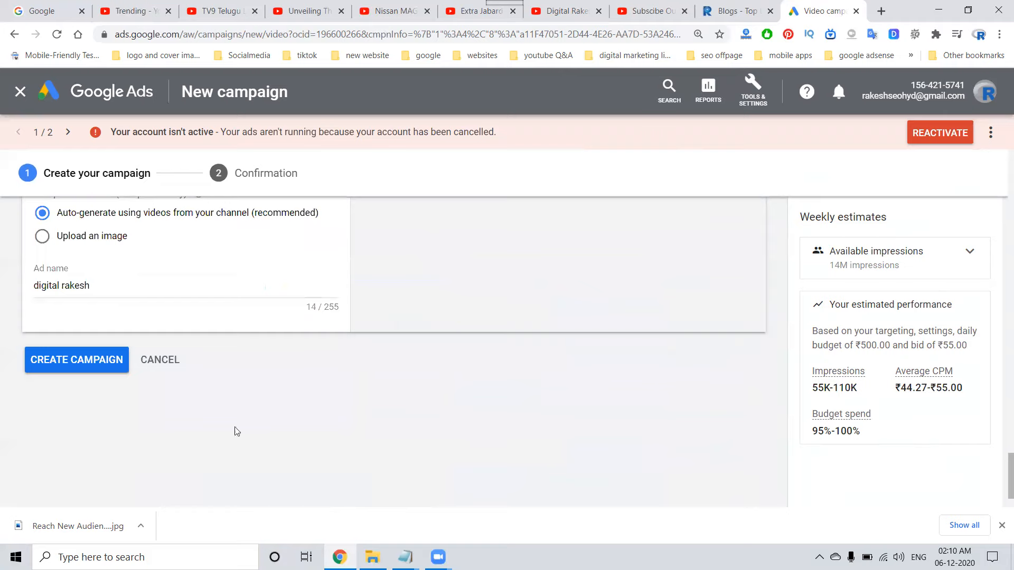
click(78, 365)
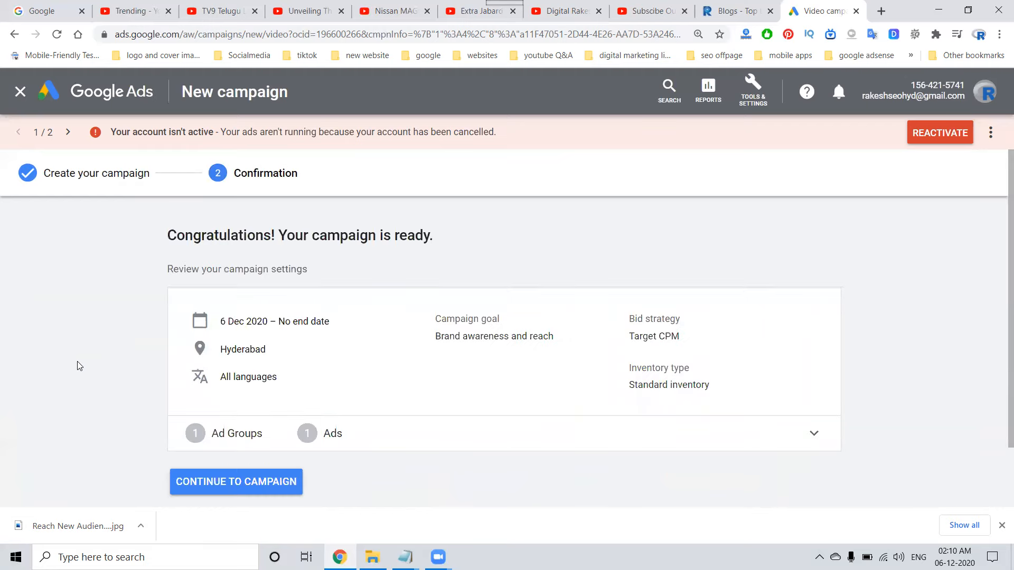
click(235, 482)
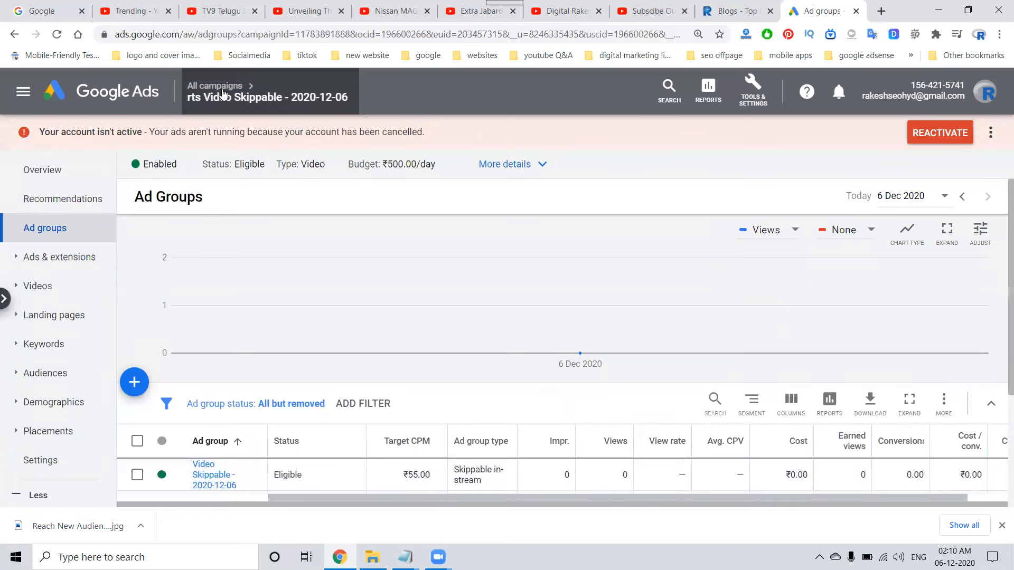
Open rts Video Skippable - 2020-12-06 from the list of all campaigns and check the ad in its ad group.
mouse_move(217, 93)
click(204, 141)
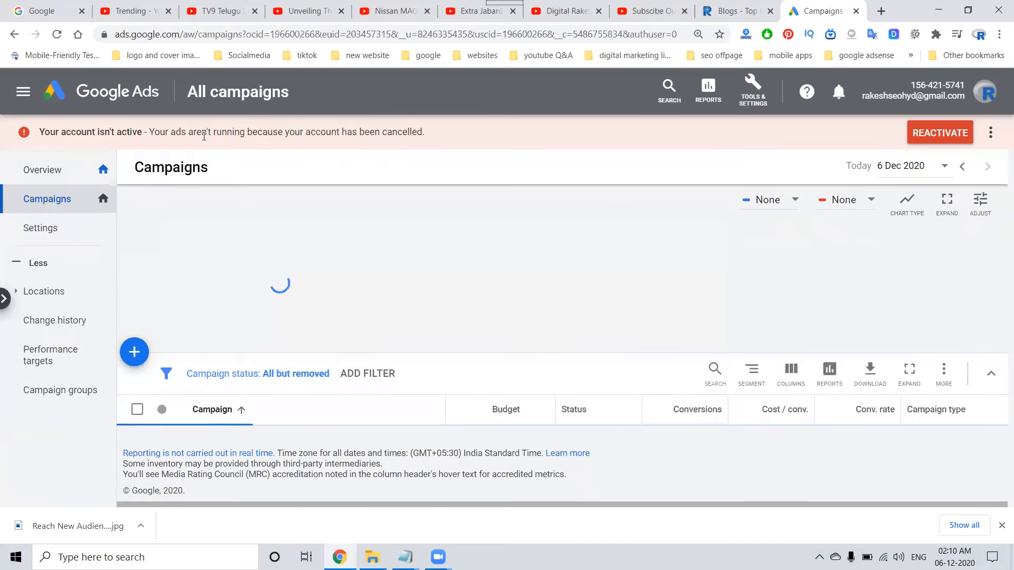
scroll(265, 251, down, 2)
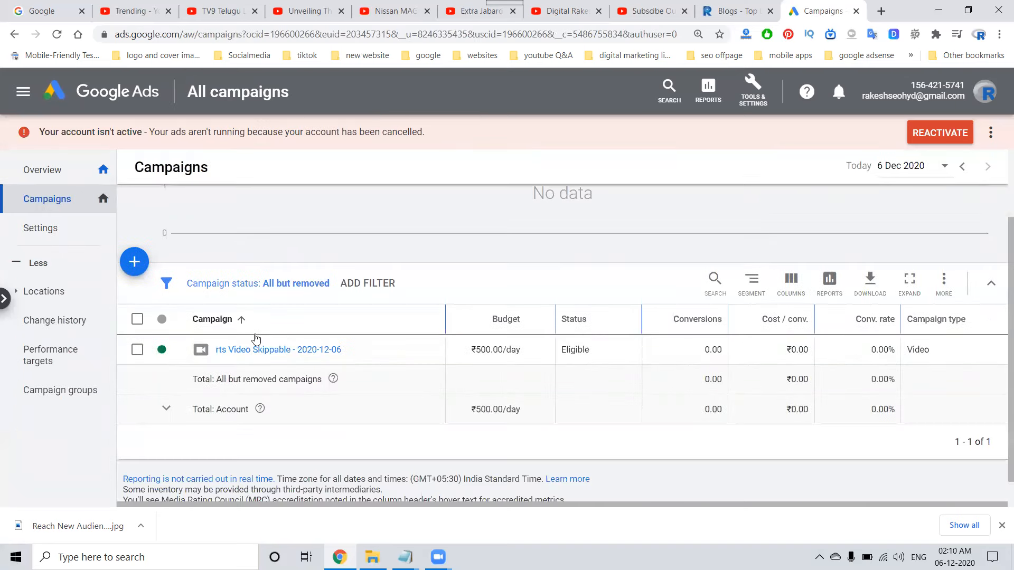
click(310, 350)
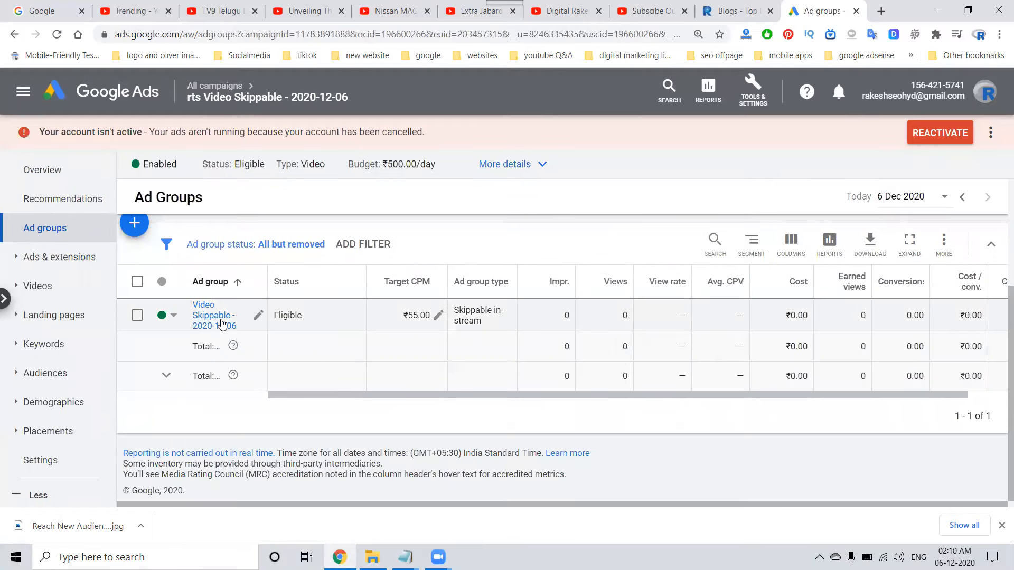
click(223, 324)
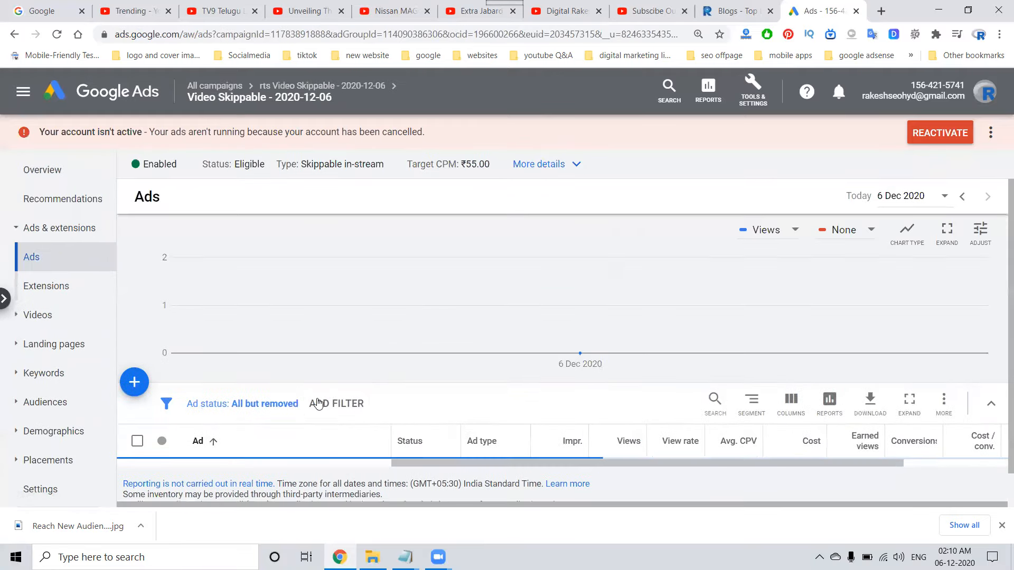
scroll(319, 416, down, 3)
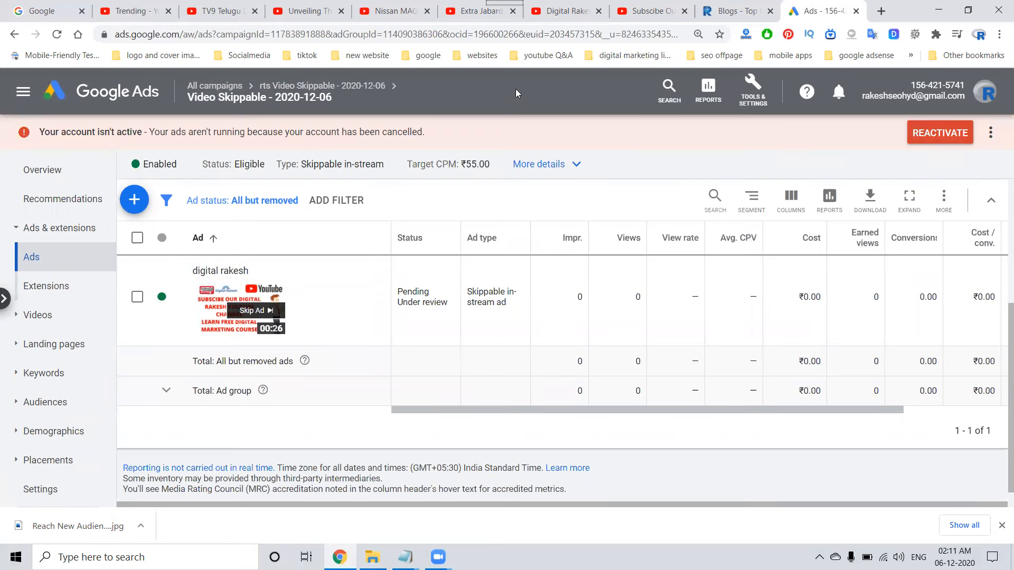
Revisit the skippable ad examples on the Unveiling and Nissan MAGNITE videos, and close the four example video tabs.
click(305, 7)
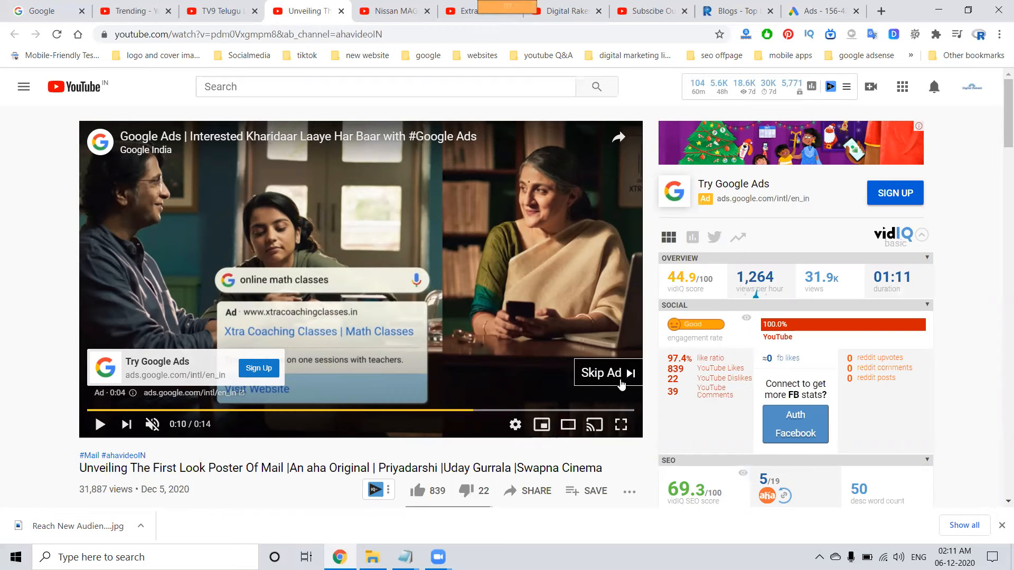
click(400, 8)
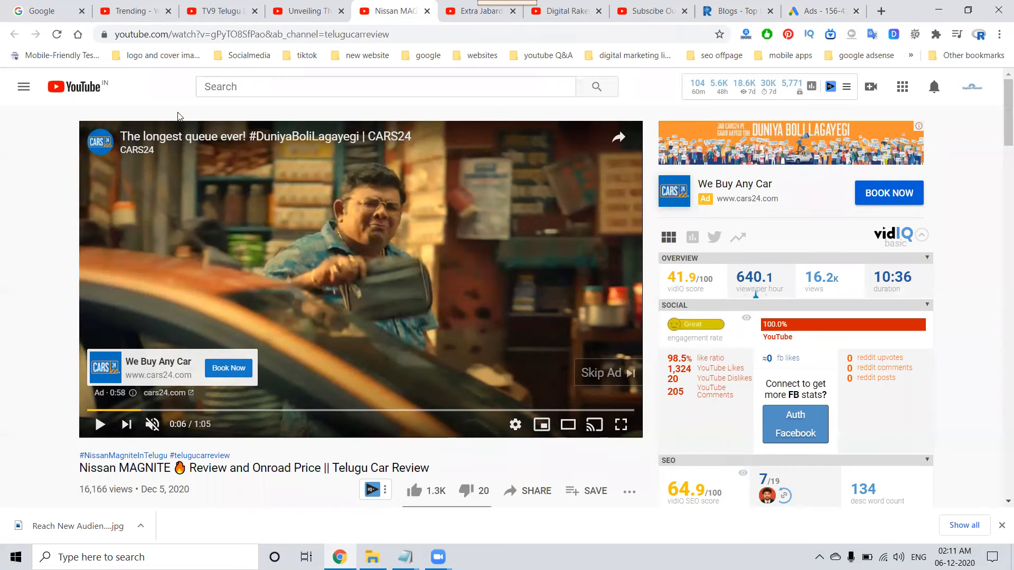
click(254, 11)
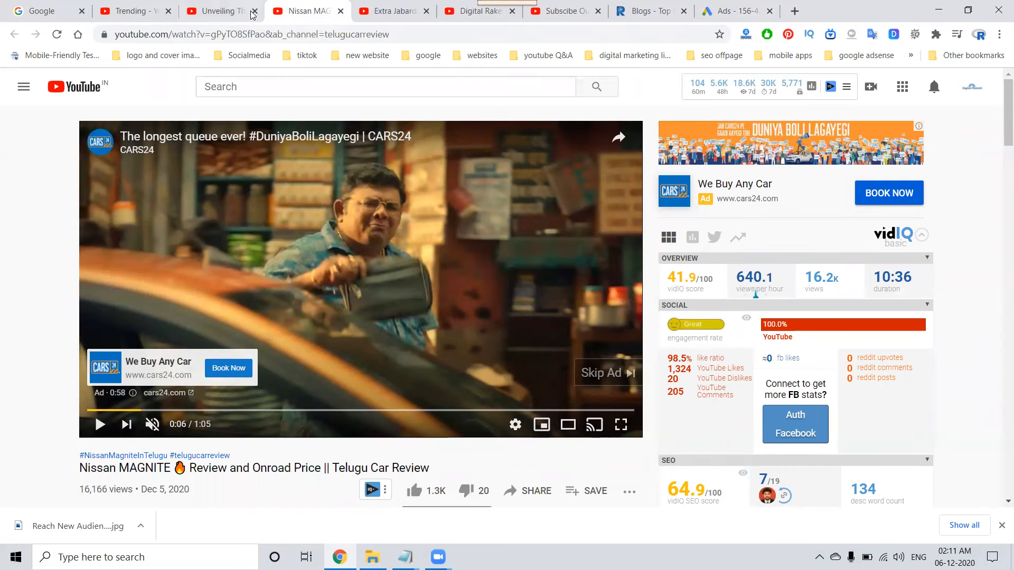
click(254, 11)
click(254, 11)
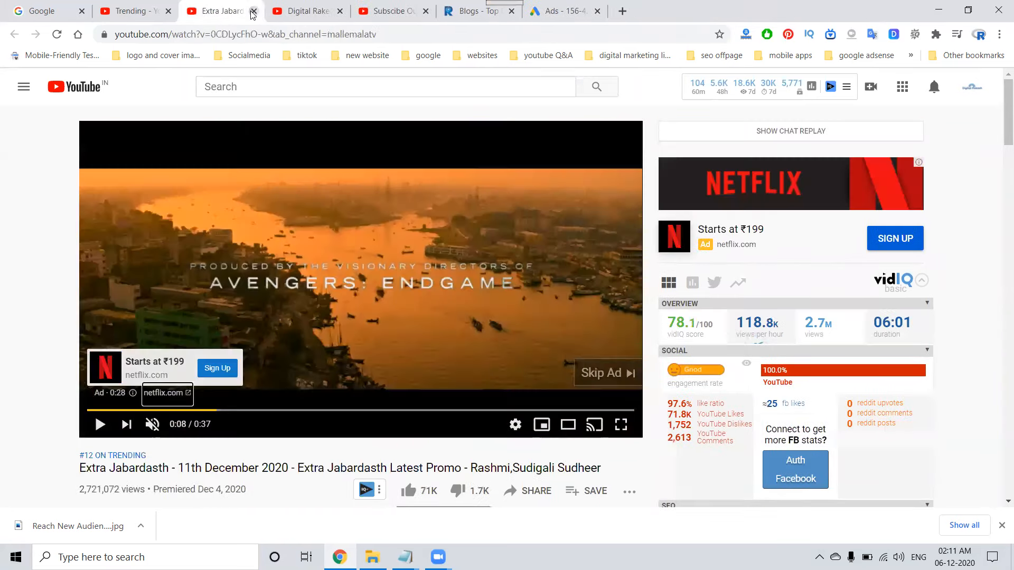
click(254, 11)
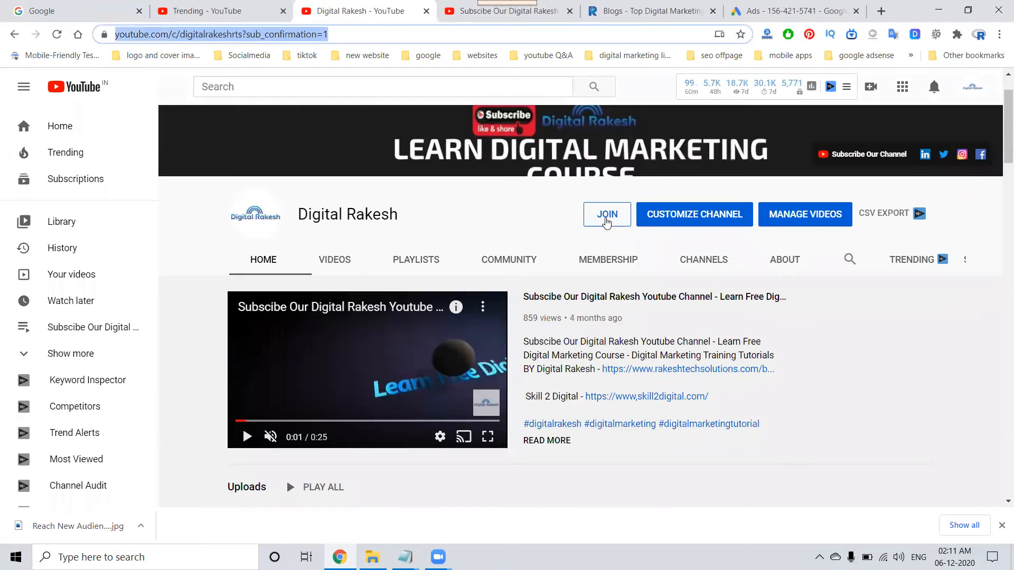